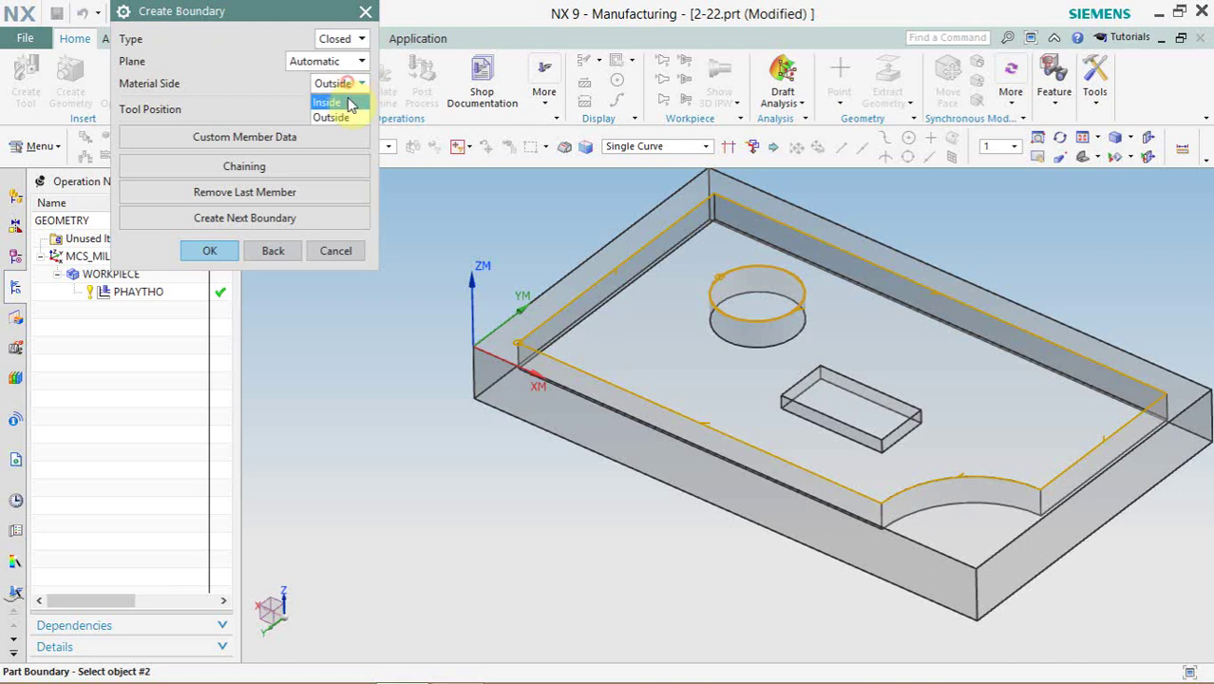
- Add the rectangular island's top edges as a material-inside boundary and confirm both boundary dialogs
click(280, 223)
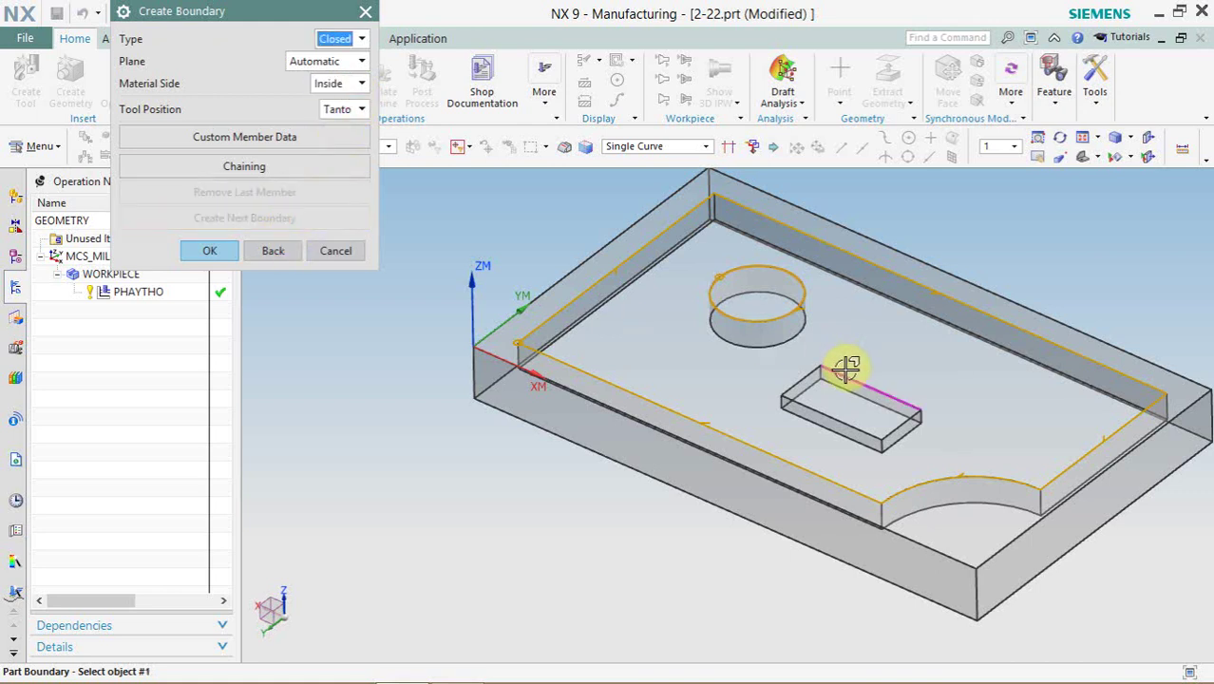
click(847, 368)
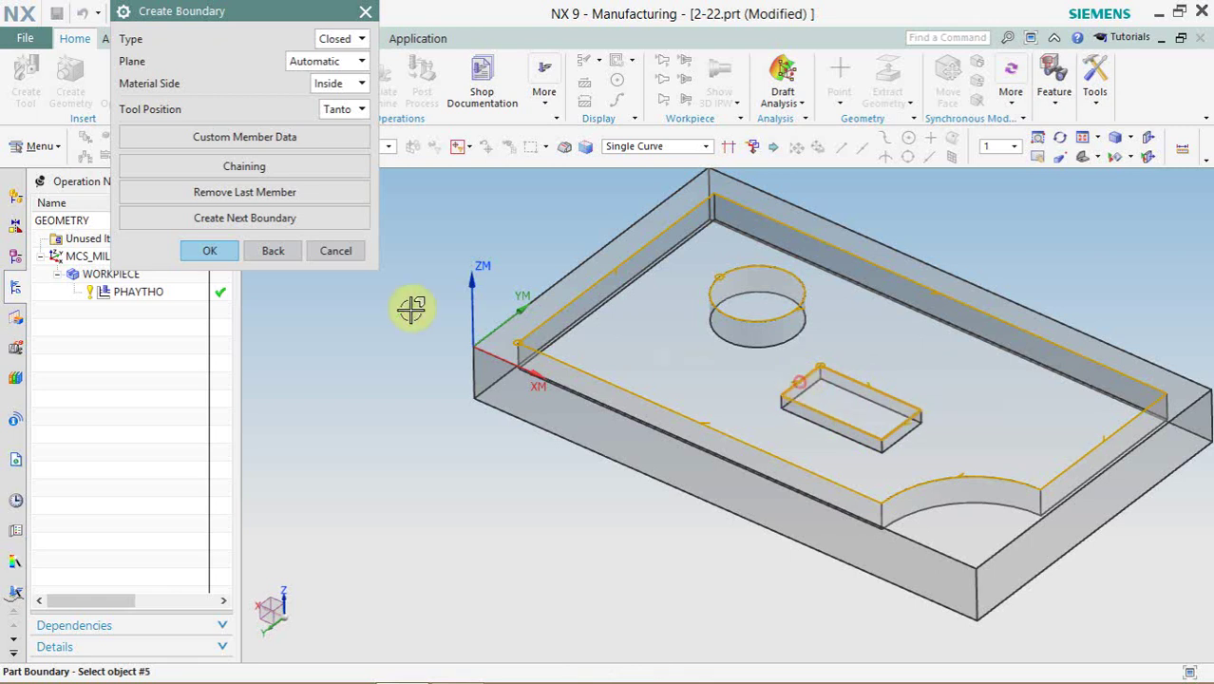
click(249, 224)
click(217, 249)
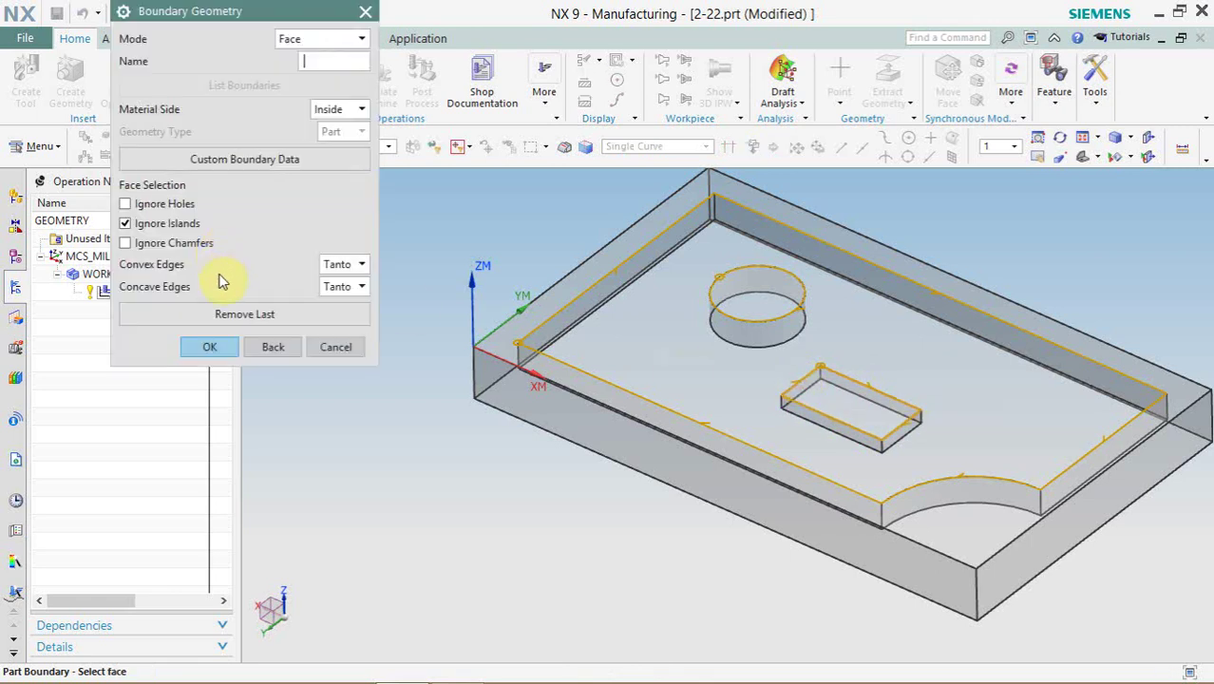
click(201, 344)
- Accept the part boundaries, generate the Follow Part planar mill toolpath and inspect it
click(211, 354)
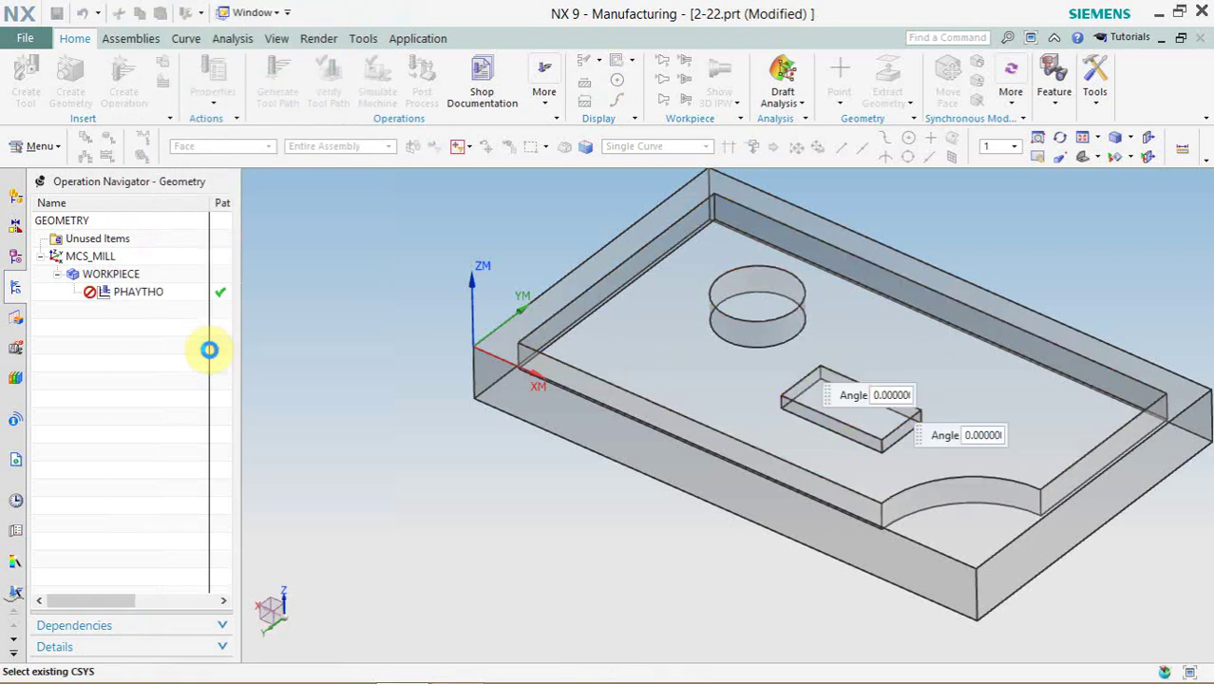
scroll(209, 567, down, 3)
scroll(209, 567, down, 2)
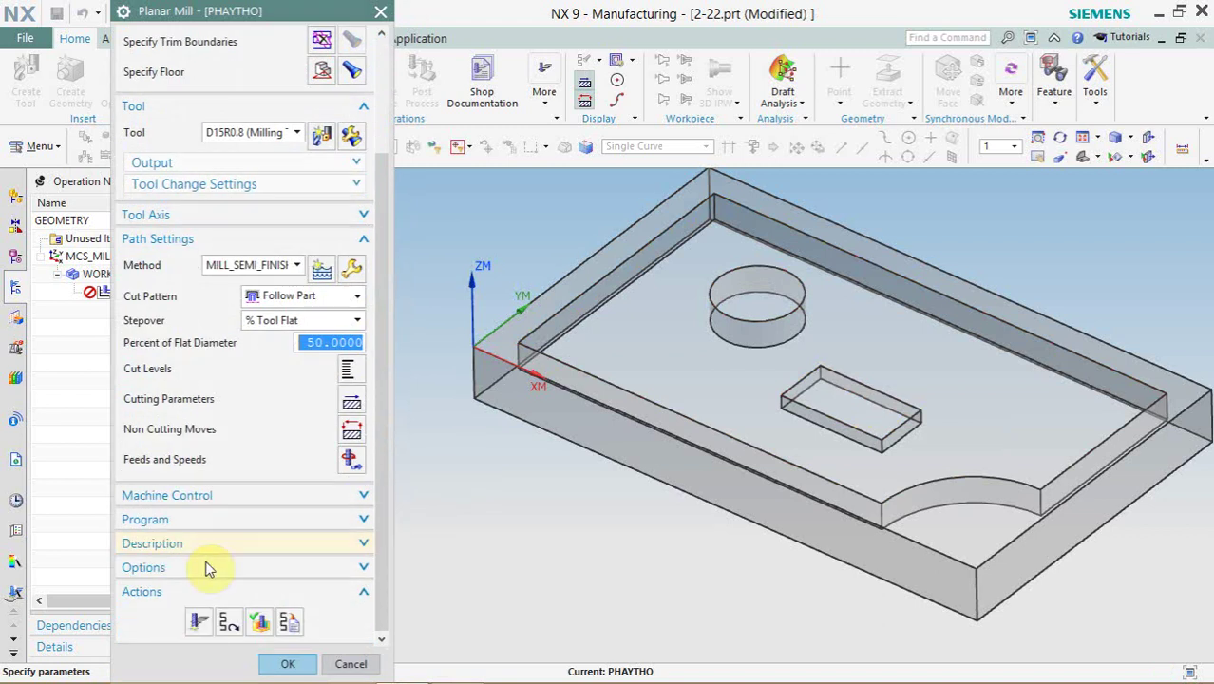
click(201, 623)
middle_drag(727, 415, 714, 387)
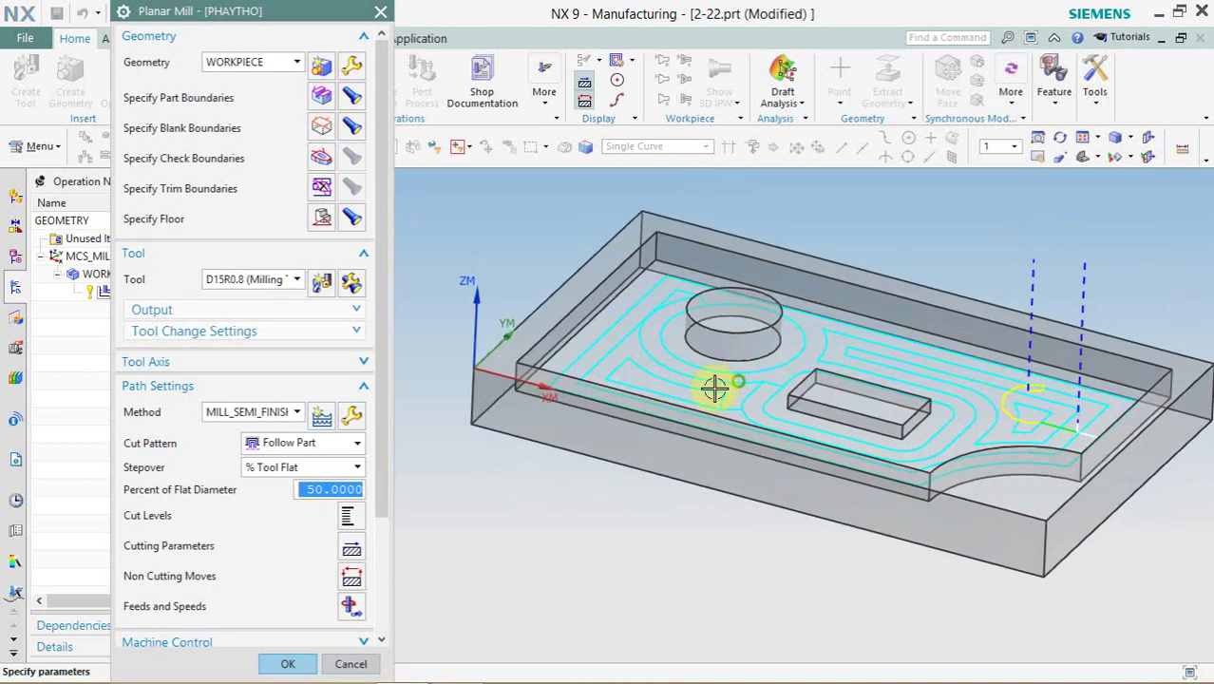
- Set Cut Levels to Constant with a 0.5 common depth per cut
scroll(352, 456, down, 2)
scroll(352, 455, down, 1)
click(350, 462)
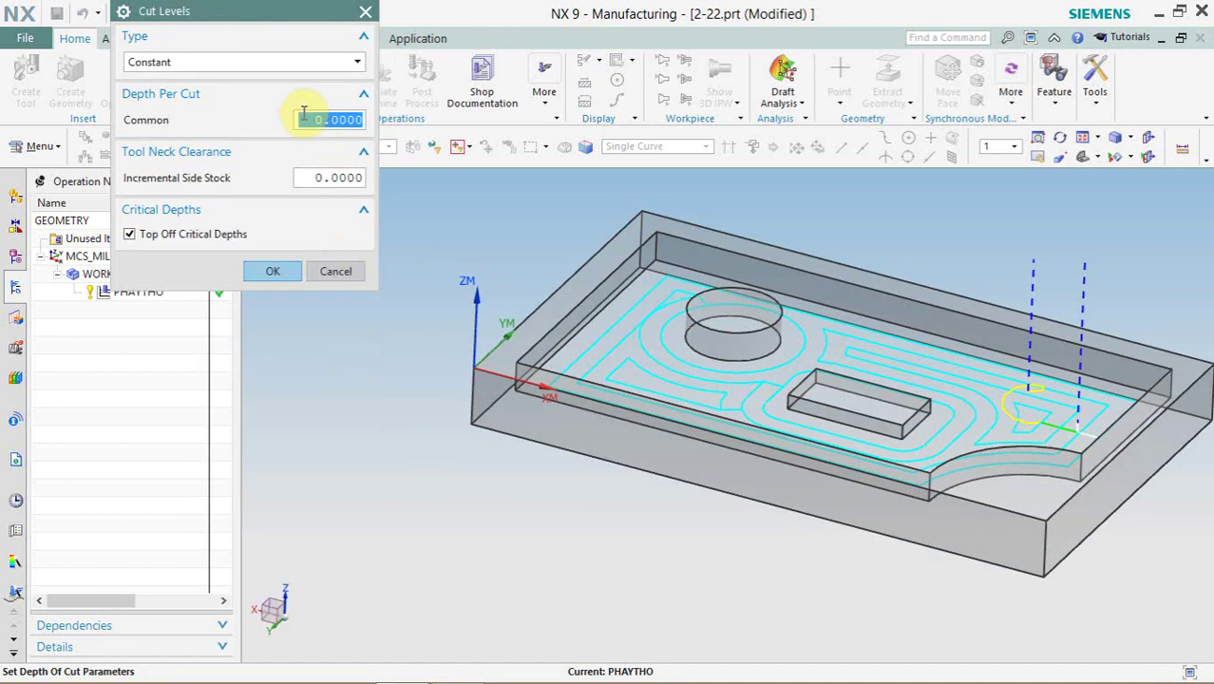
click(258, 62)
click(236, 140)
text(0.5)
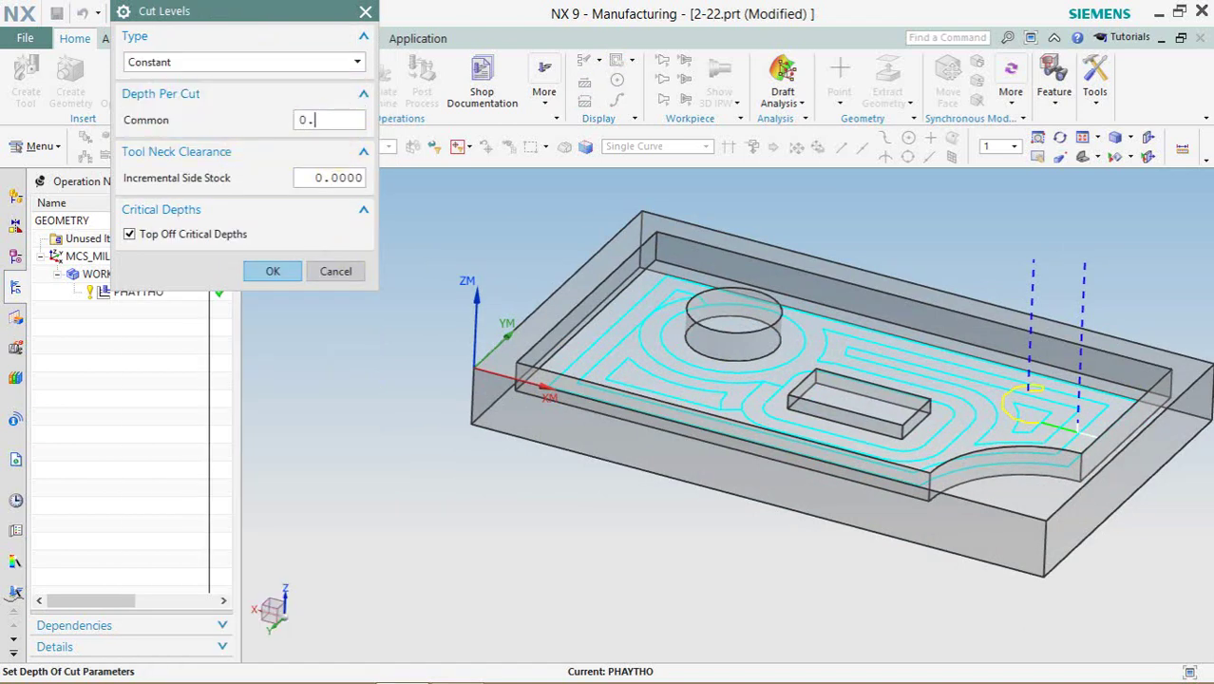
click(278, 272)
scroll(237, 512, down, 1)
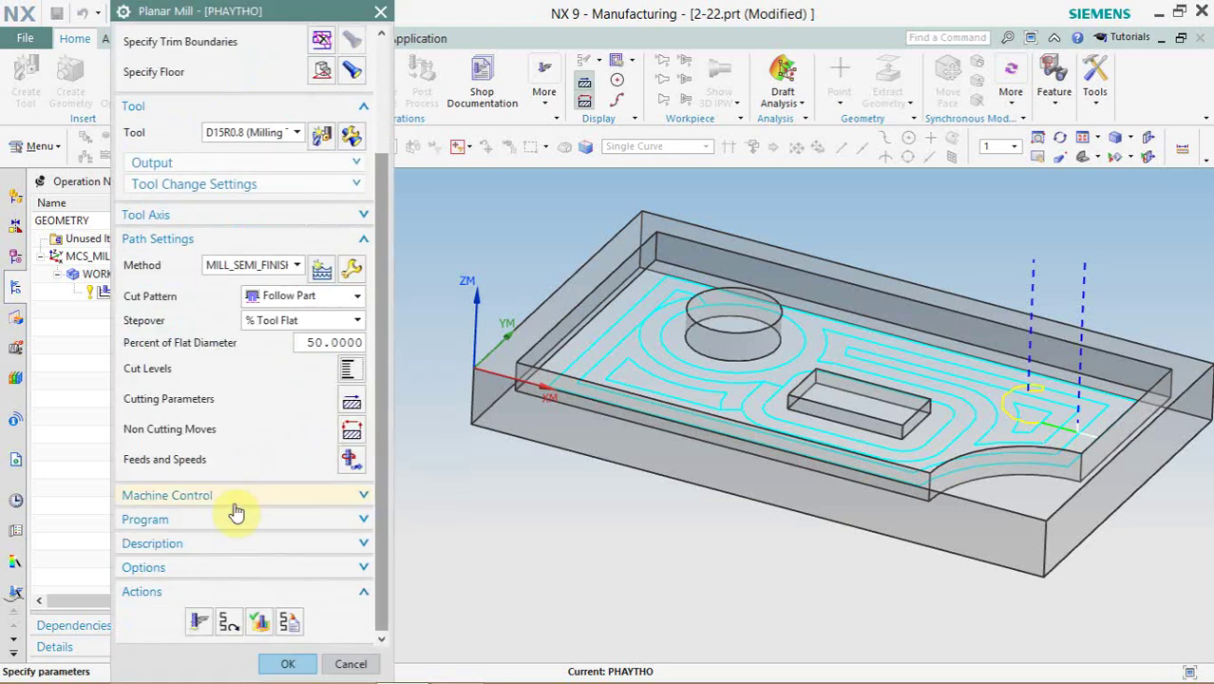
- Regenerate the toolpath with the 0.5 depth per cut and inspect the passes
click(202, 620)
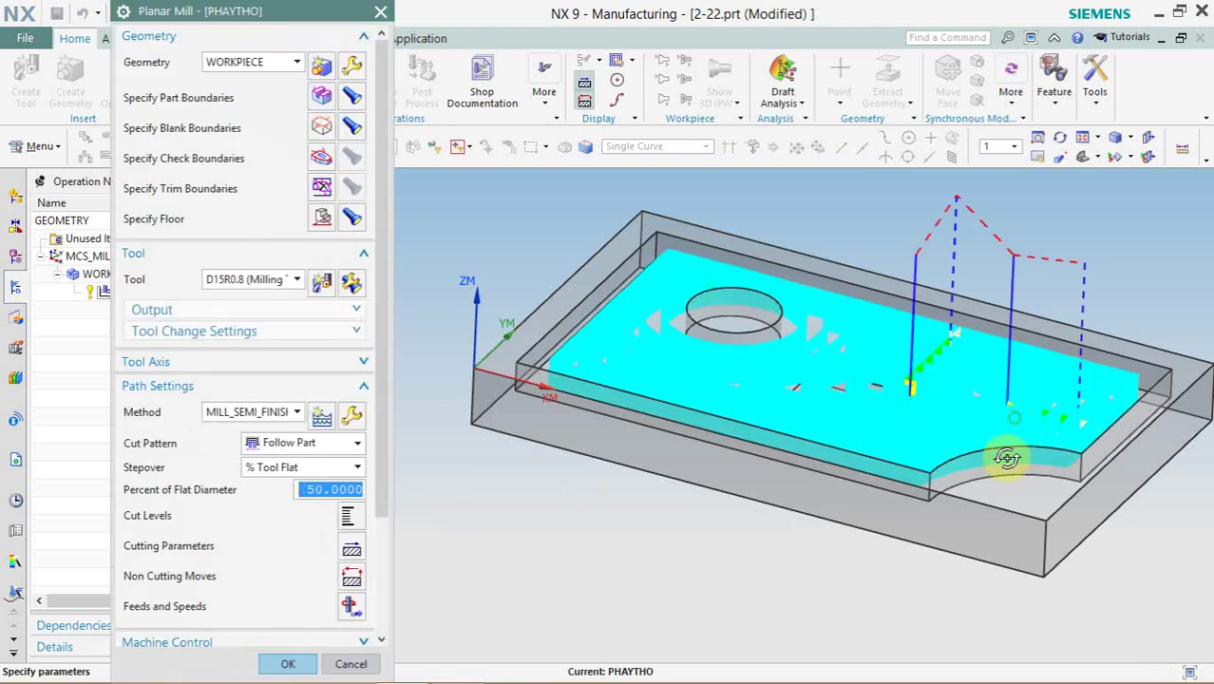
middle_drag(1006, 459, 1007, 429)
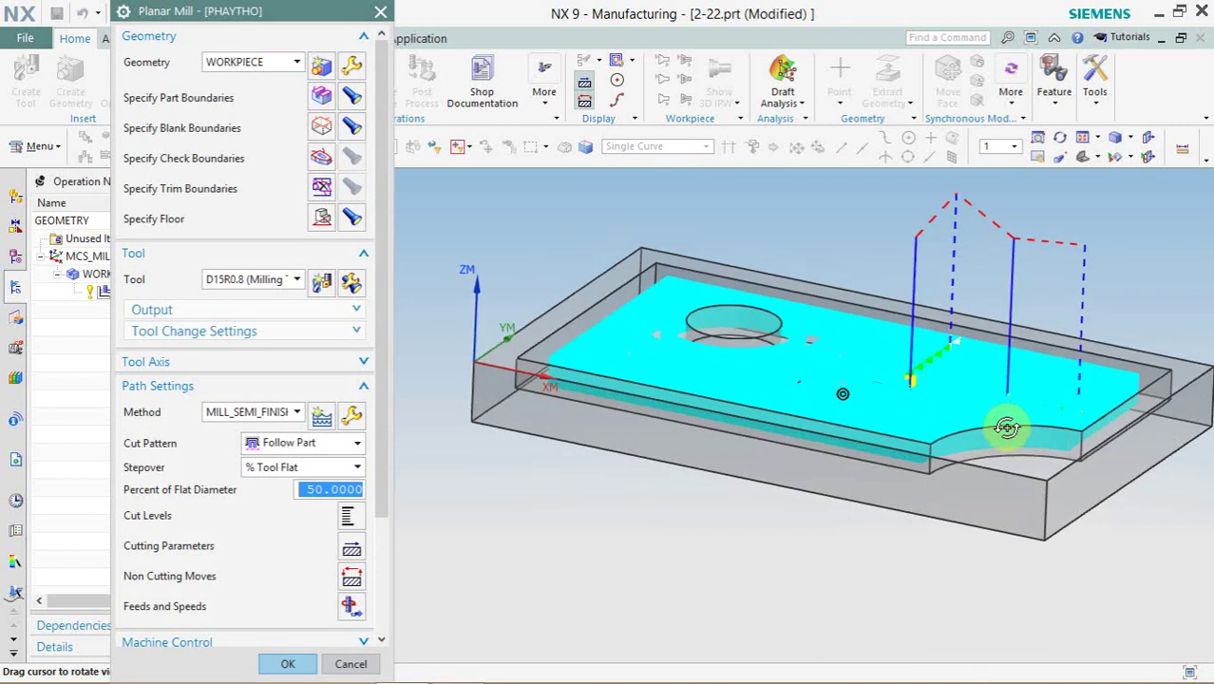
scroll(323, 474, down, 1)
- Switch the cut pattern to Follow Periphery, regenerate, and accept the operation
click(313, 389)
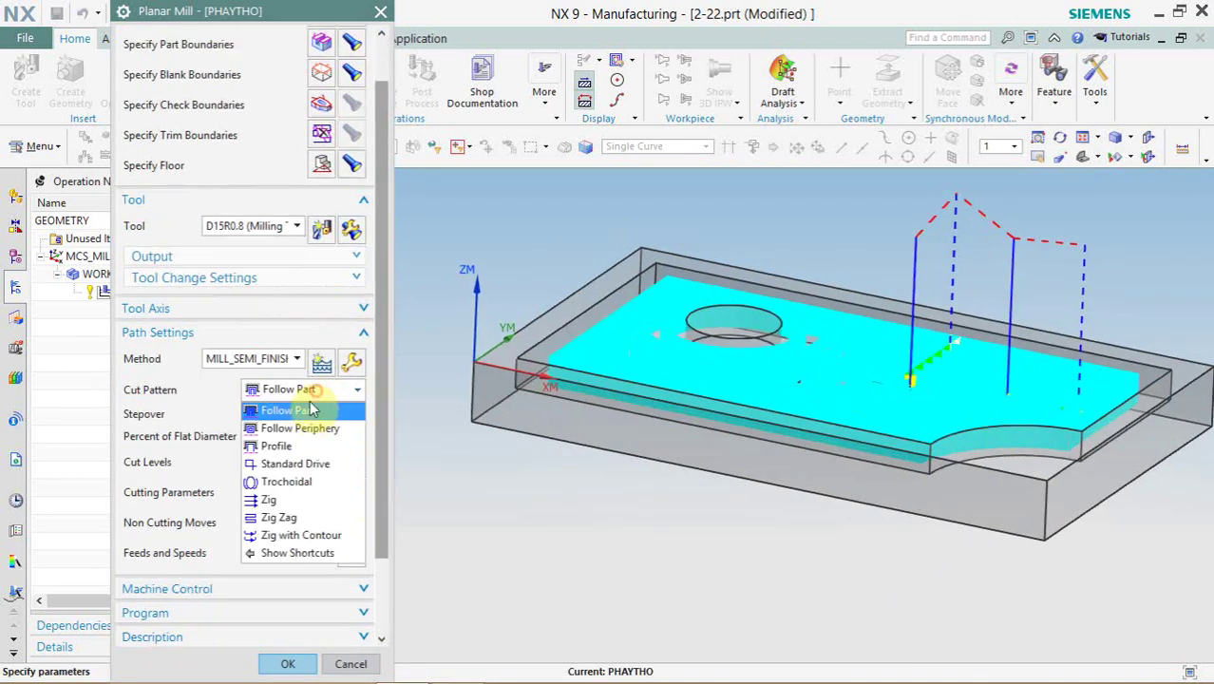
click(297, 433)
scroll(203, 534, down, 1)
scroll(199, 570, down, 1)
click(198, 620)
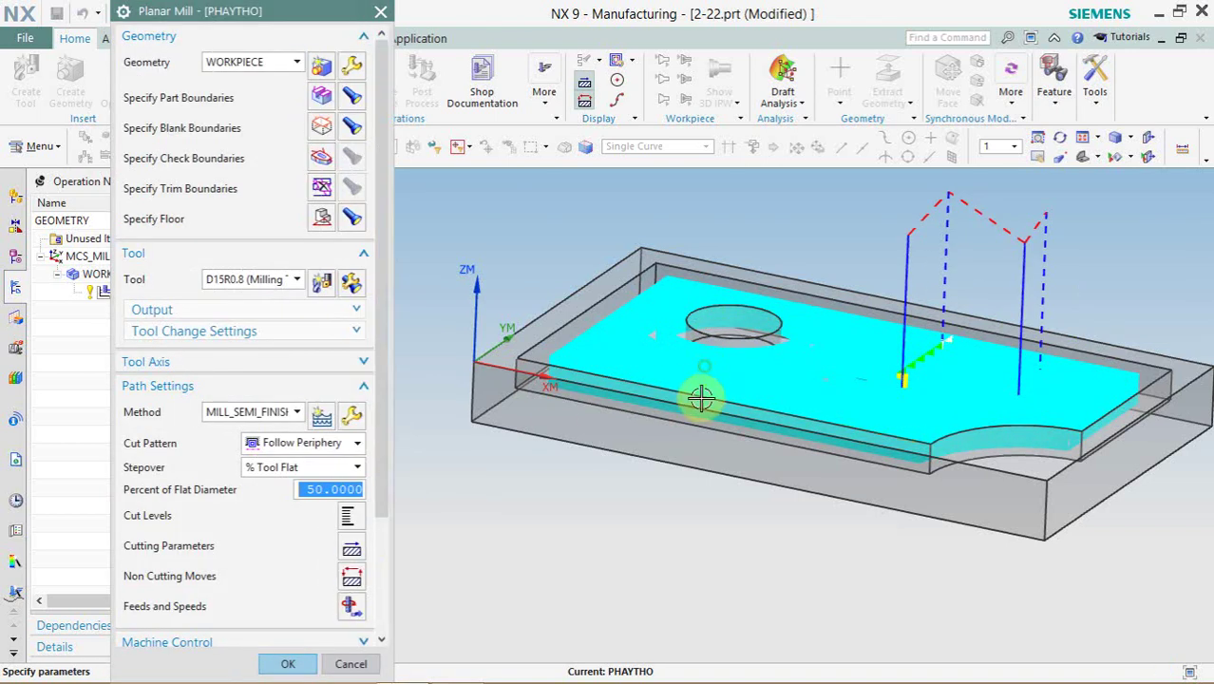
middle_drag(700, 407, 622, 460)
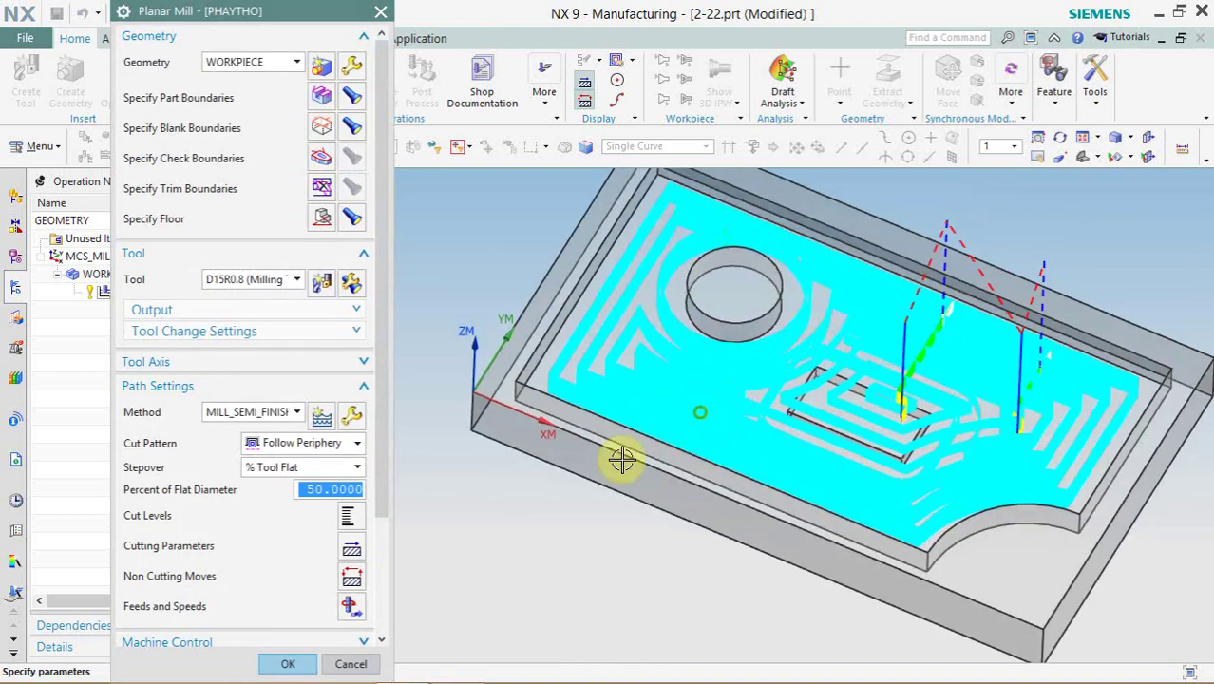
click(286, 663)
right_click(125, 368)
- Turn on the navigator's Time column and widen it to show PHAYTHO's 02:57:16
click(122, 361)
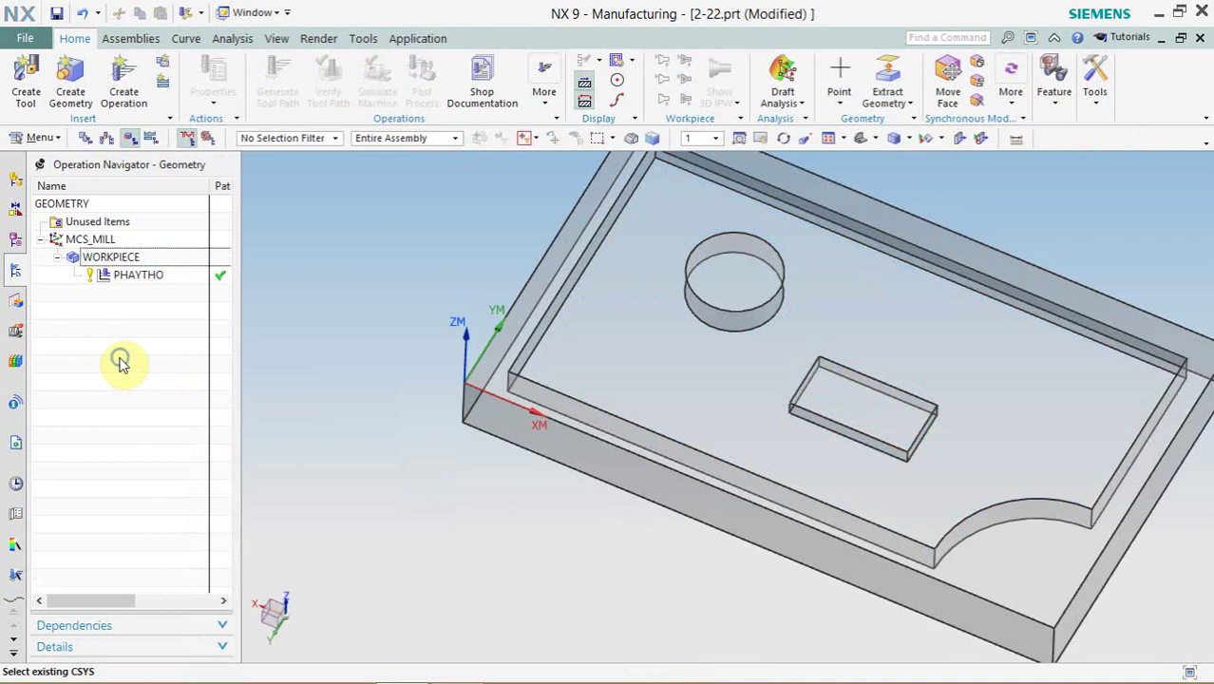
right_click(122, 361)
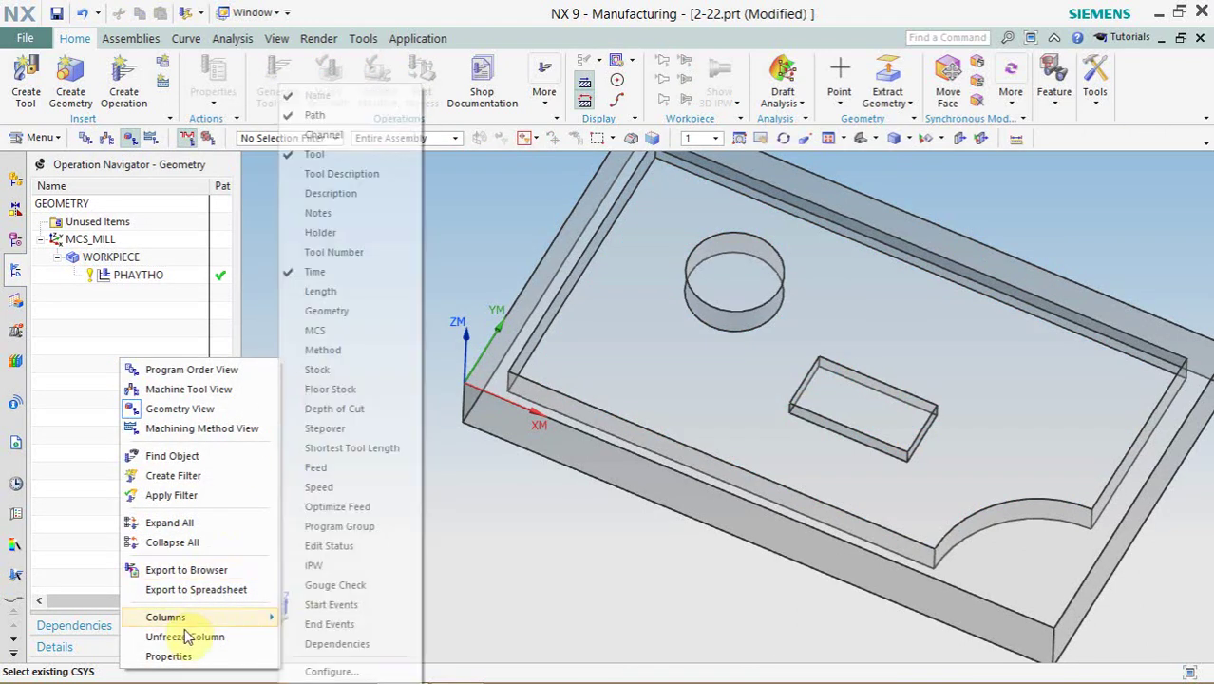
mouse_move(166, 617)
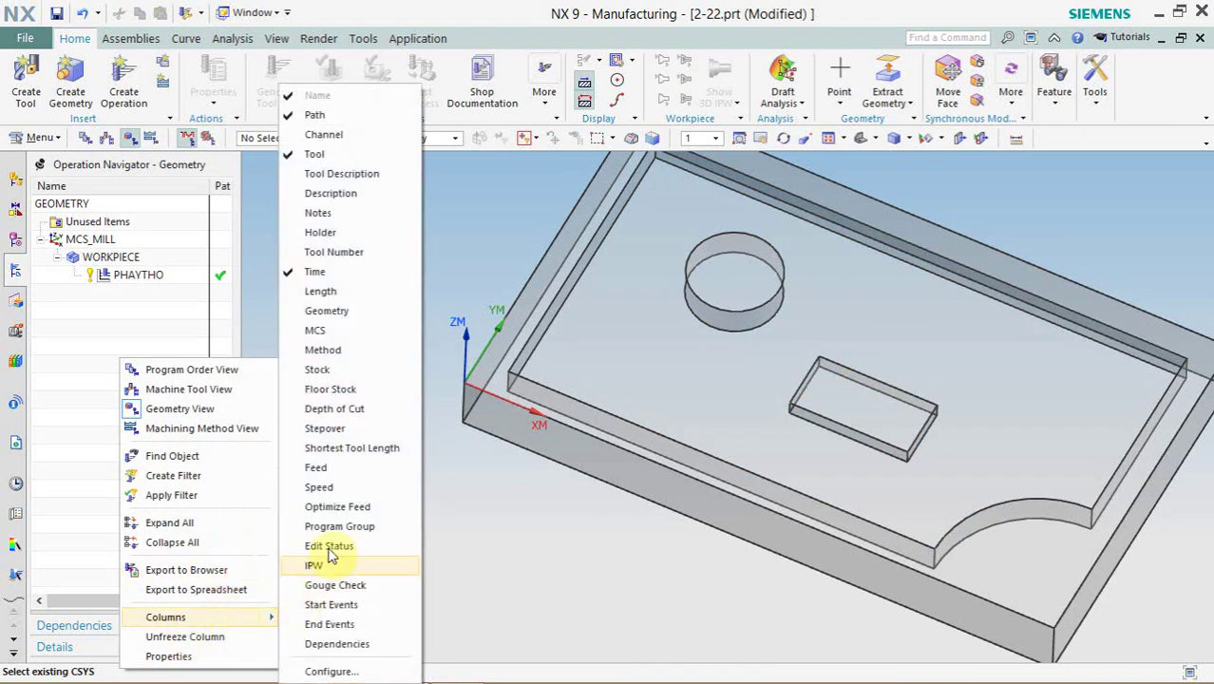
click(327, 275)
right_click(149, 359)
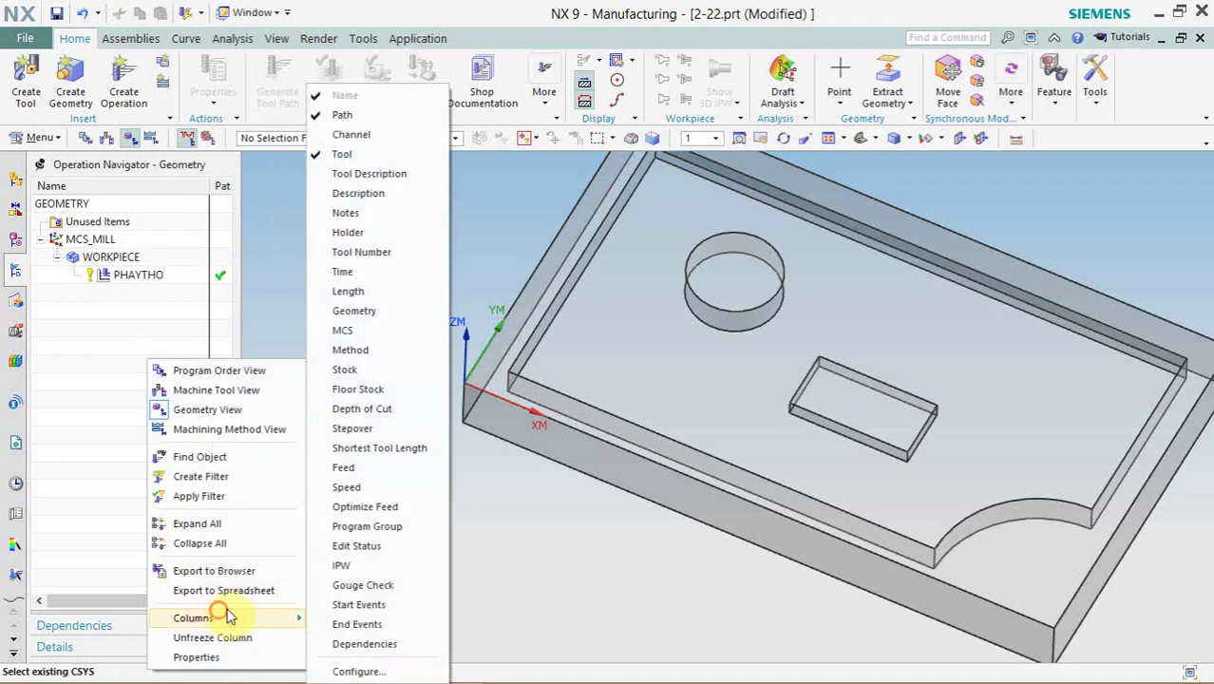
click(334, 270)
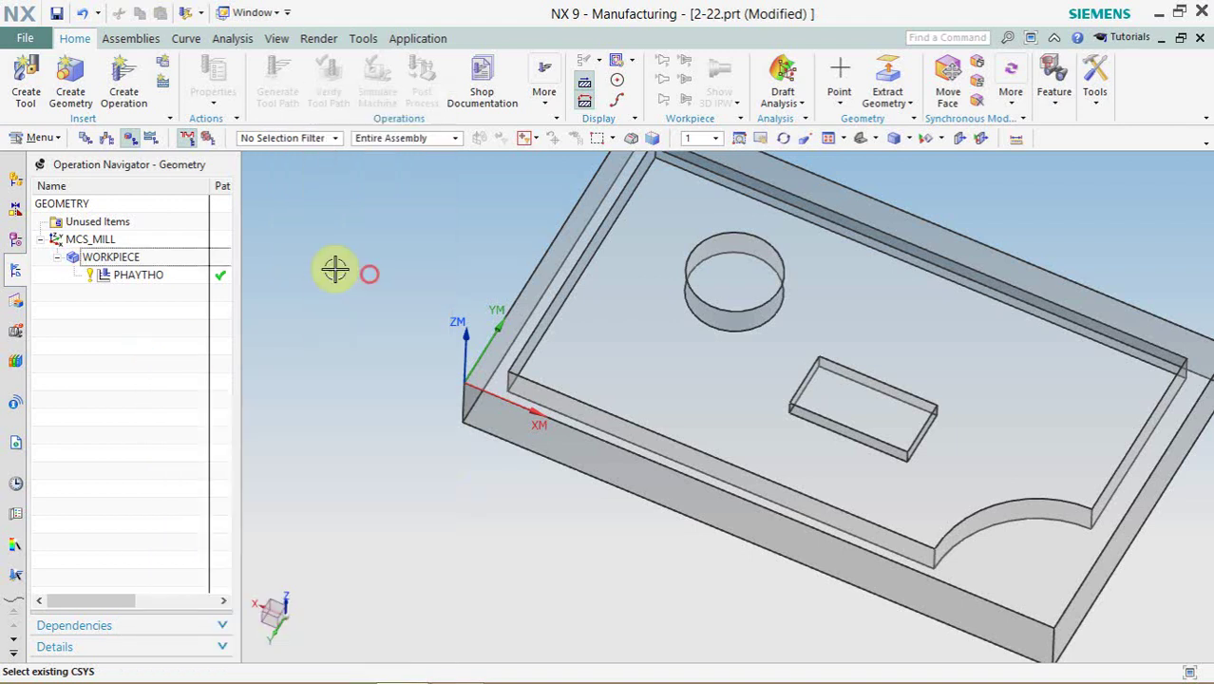
drag(236, 269, 437, 275)
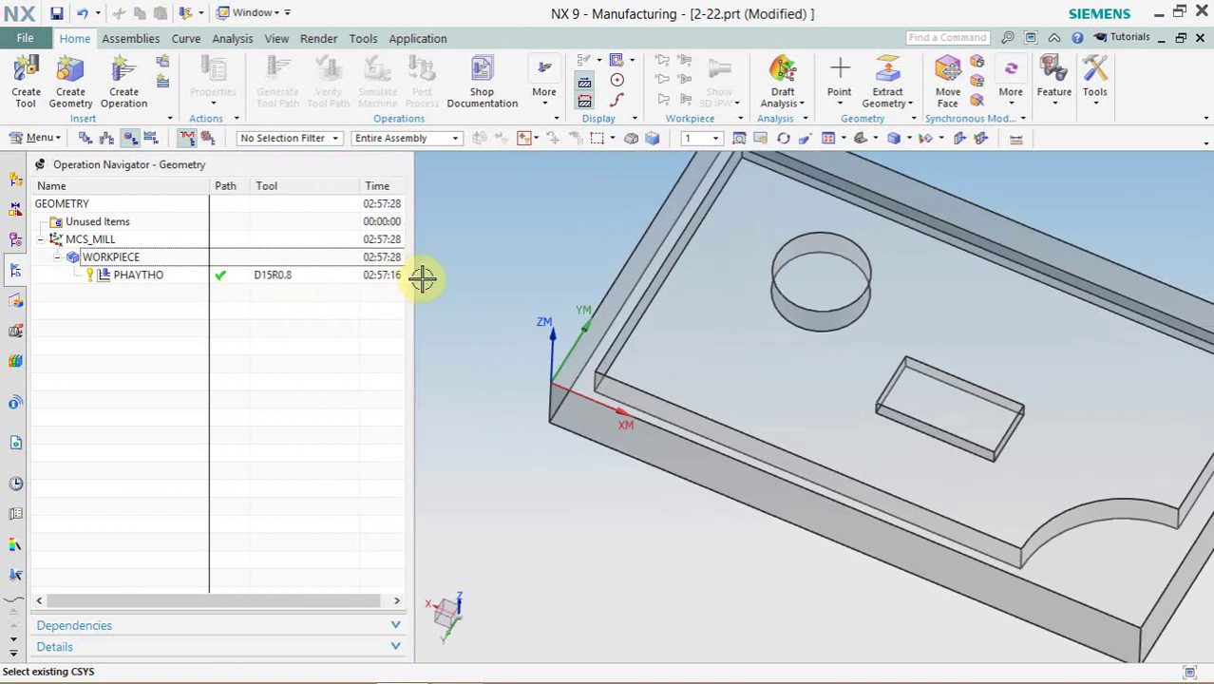
- Reopen the PHAYTHO operation for editing
click(382, 276)
middle_drag(546, 299, 656, 252)
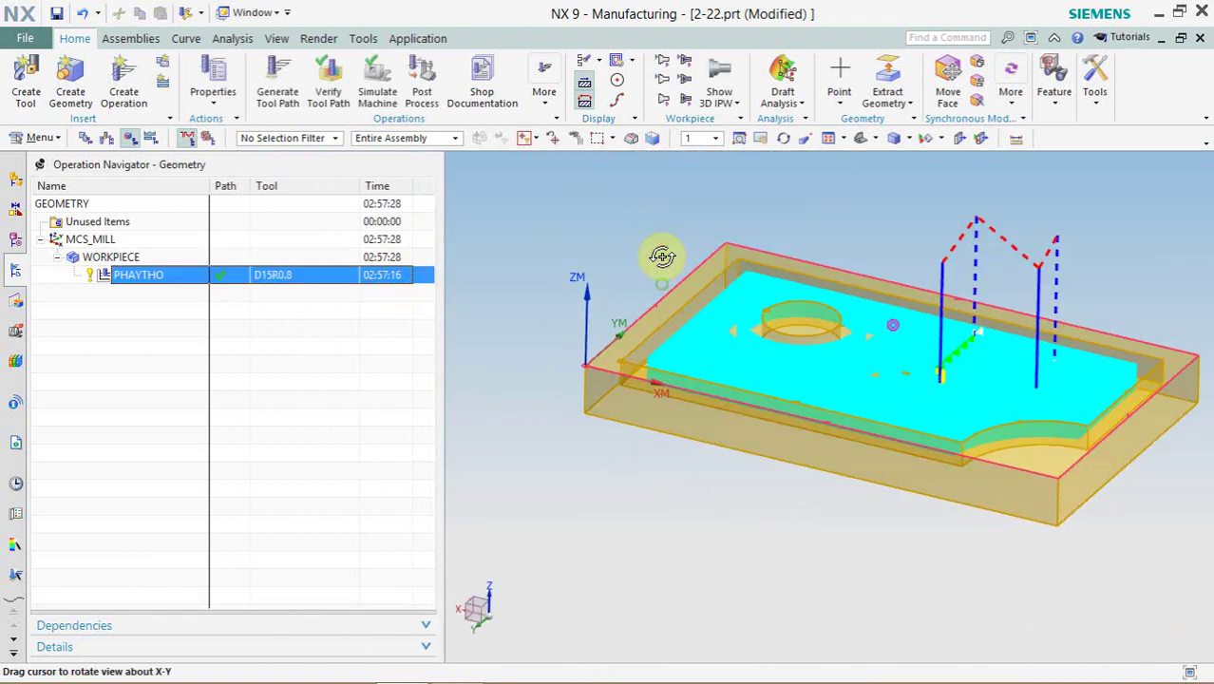
right_click(304, 275)
click(348, 285)
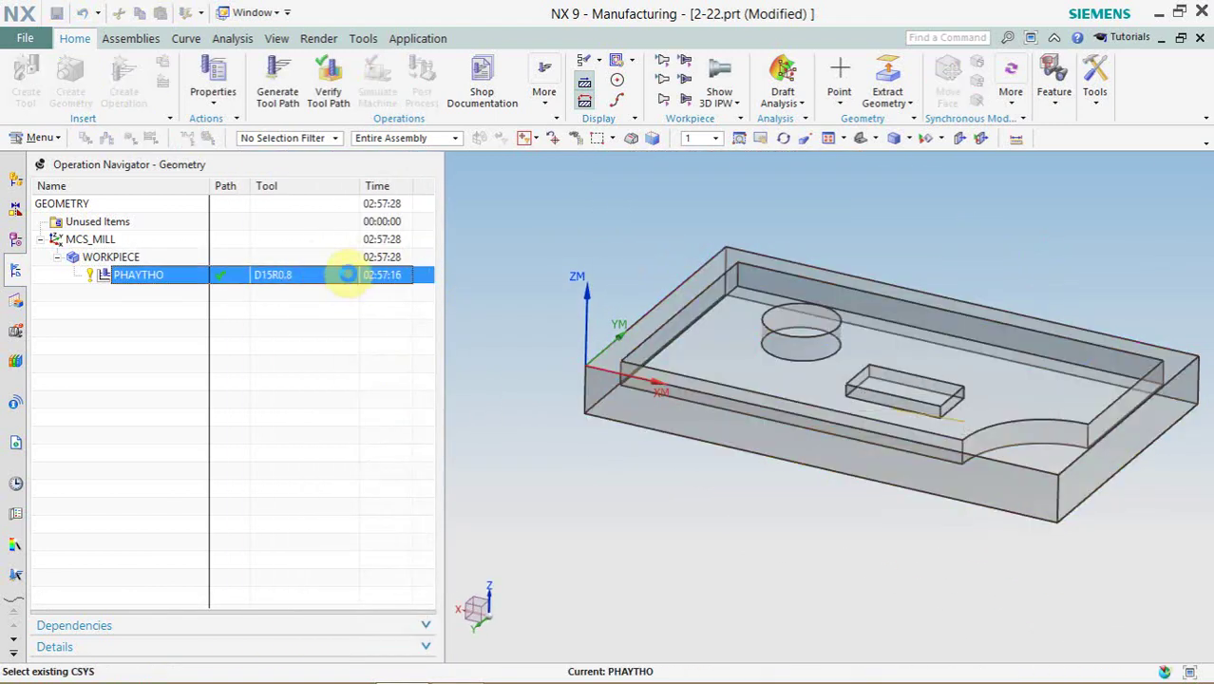
- Change PHAYTHO's cut pattern back to Follow Part, regenerate it, and accept the operation
drag(290, 11, 215, 22)
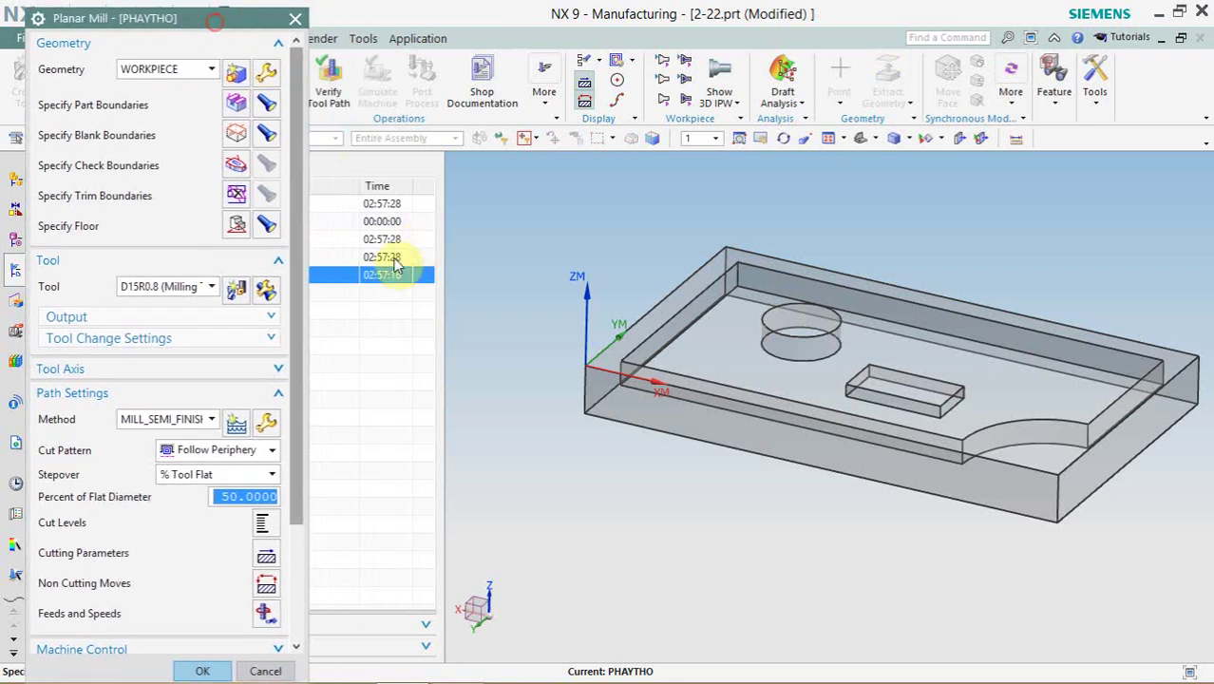
click(220, 451)
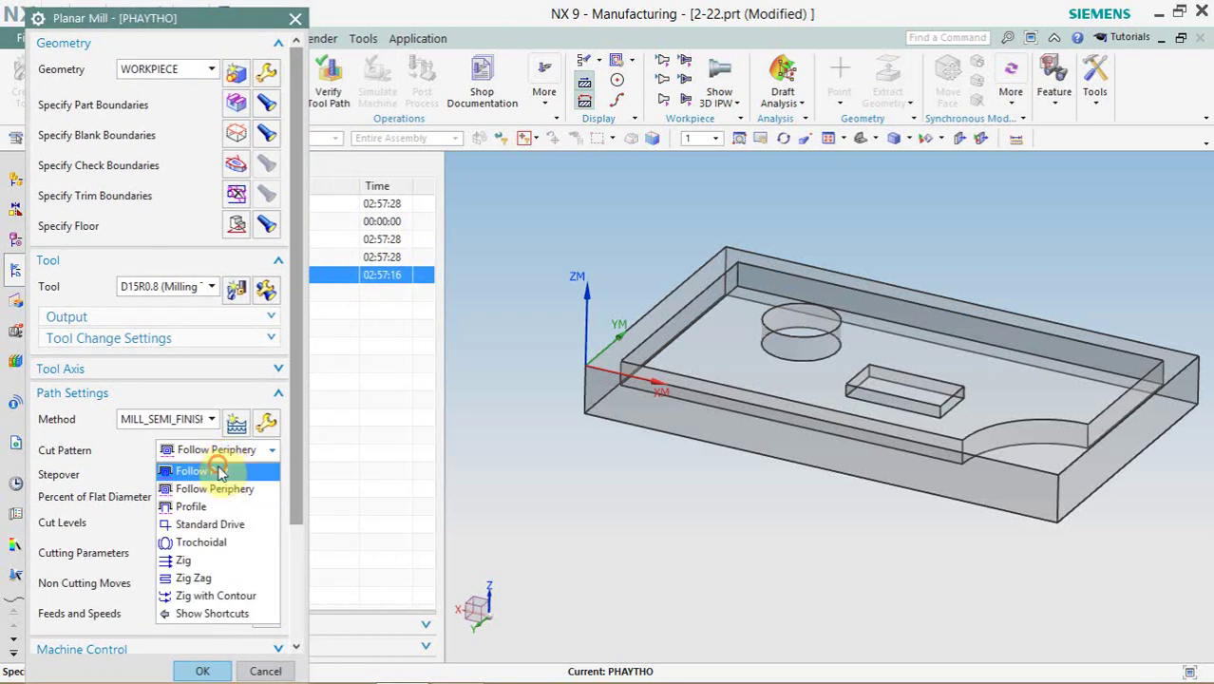
click(221, 472)
scroll(127, 562, down, 4)
scroll(119, 589, down, 1)
click(113, 615)
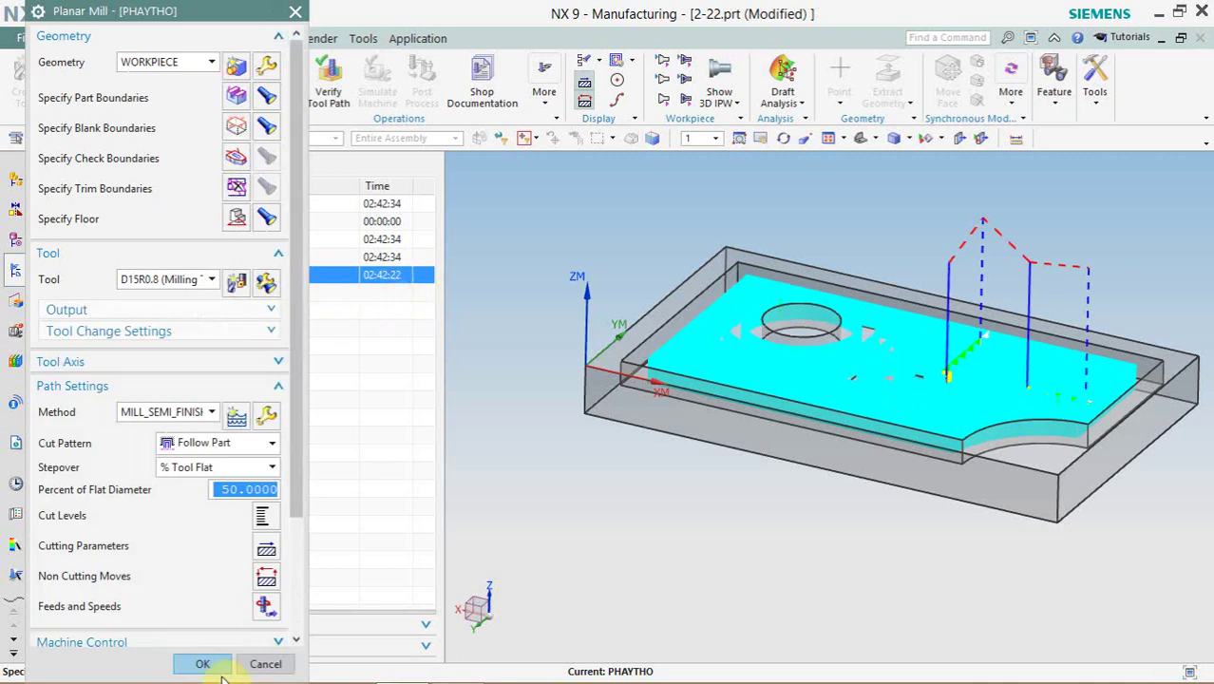
click(202, 663)
mouse_move(672, 461)
middle_down()
mouse_move(848, 443)
mouse_move(1058, 235)
mouse_move(1071, 203)
mouse_move(1056, 242)
mouse_move(642, 307)
middle_up()
right_click(1077, 210)
- Refresh the view and reopen PHAYTHO's Planar Mill settings
click(1102, 220)
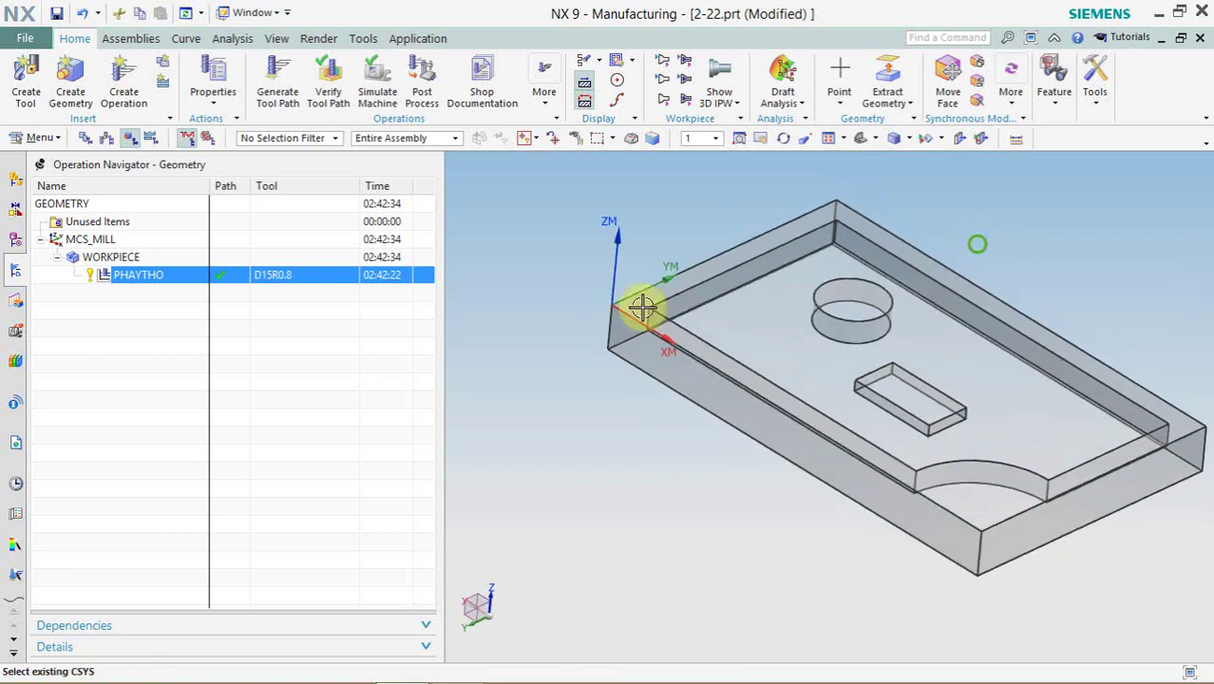
right_click(152, 275)
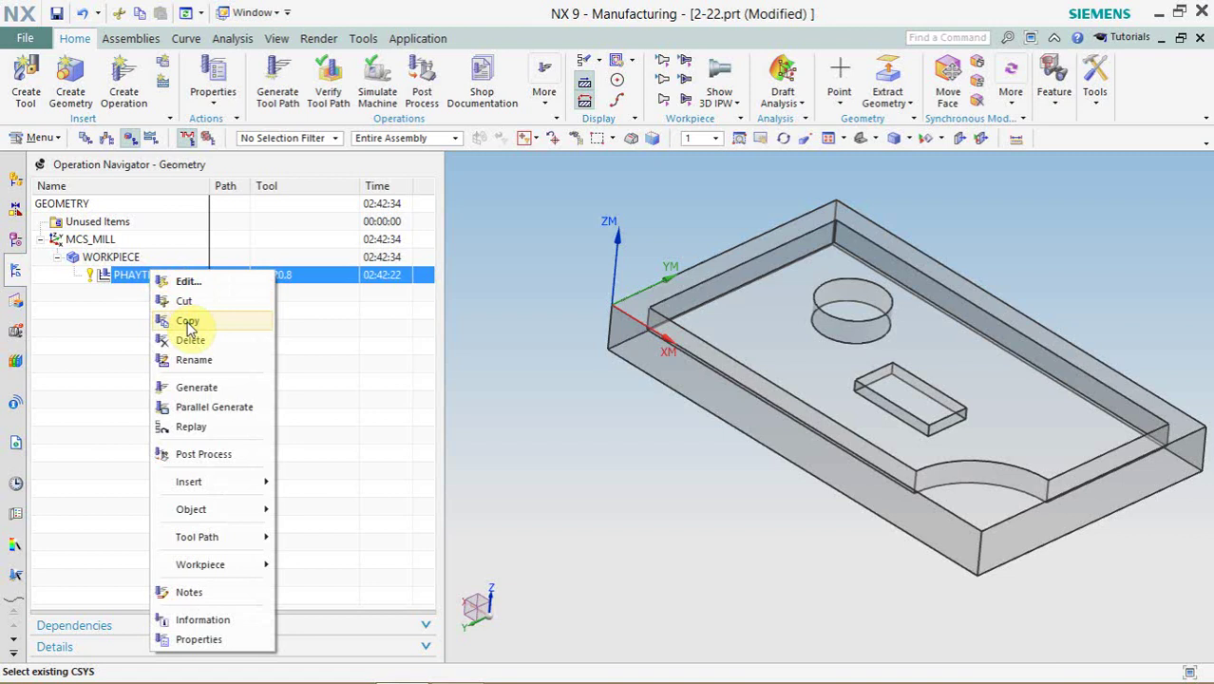
click(228, 282)
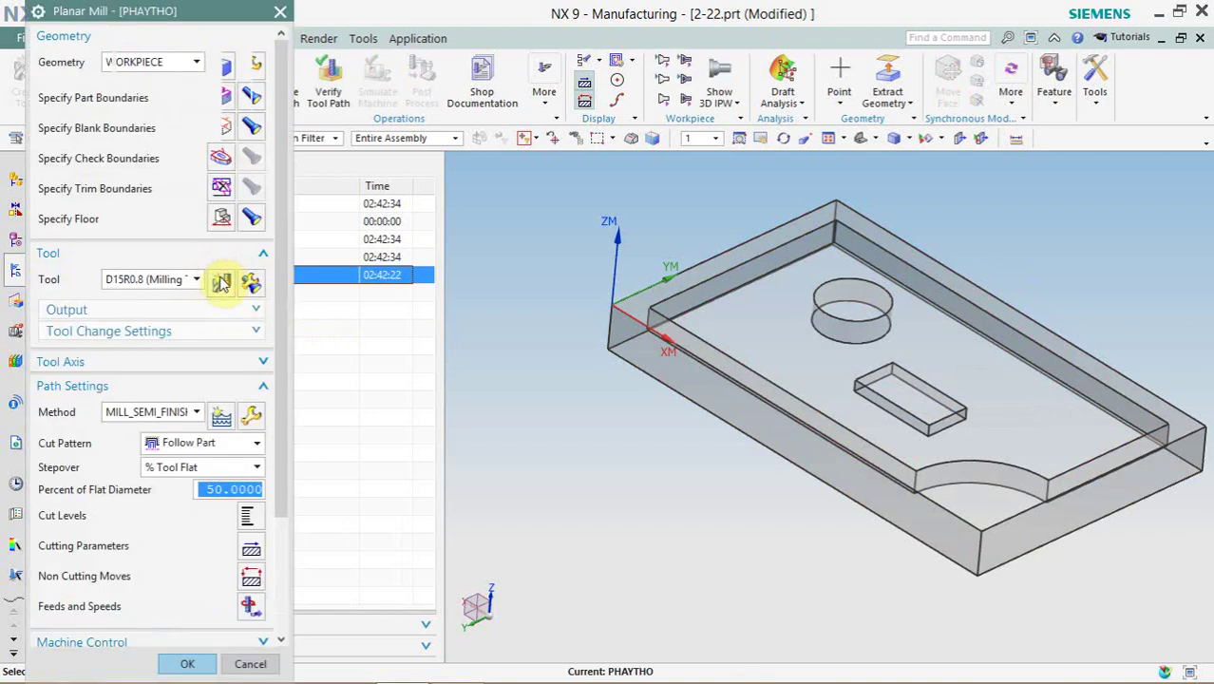
scroll(226, 341, down, 3)
click(259, 371)
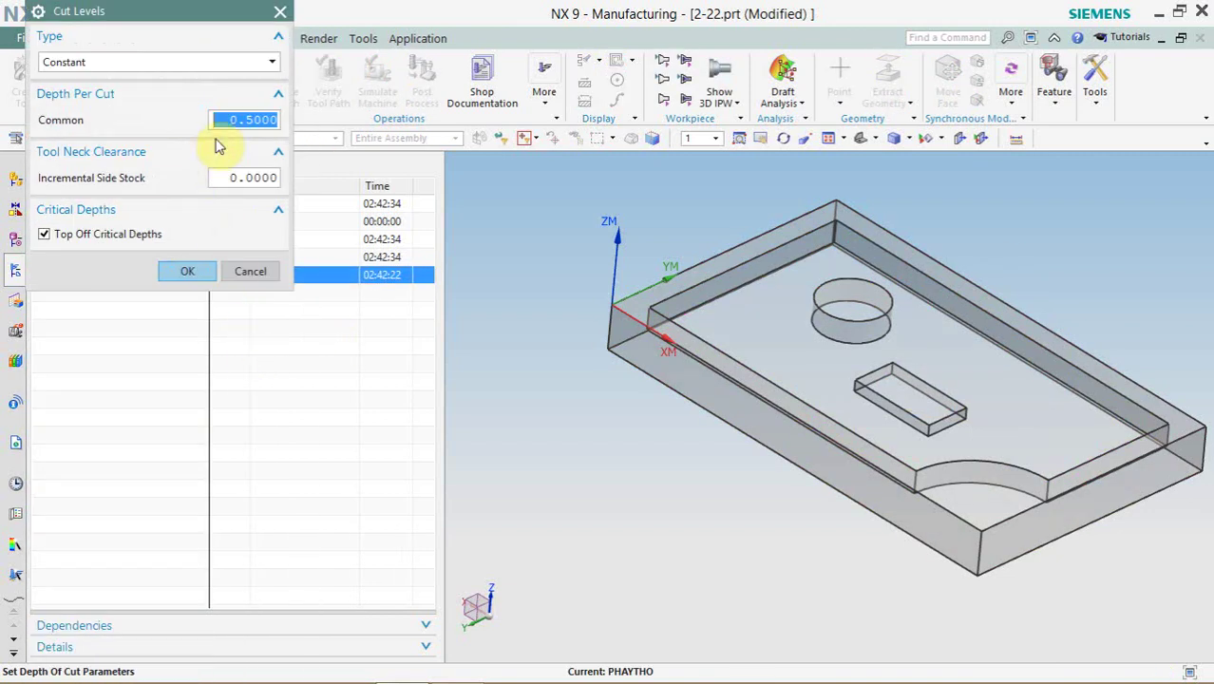
click(257, 272)
- Set Final Floor Stock to 0.35 in Cutting Parameters and generate the toolpath
click(268, 404)
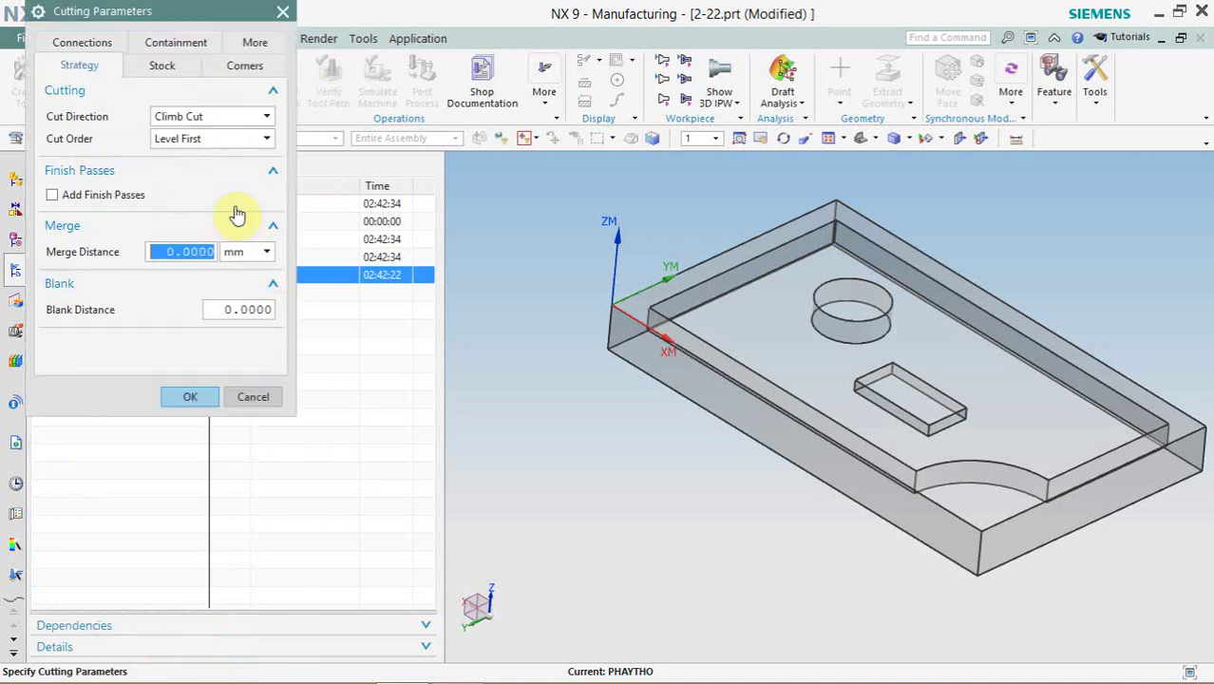
click(183, 70)
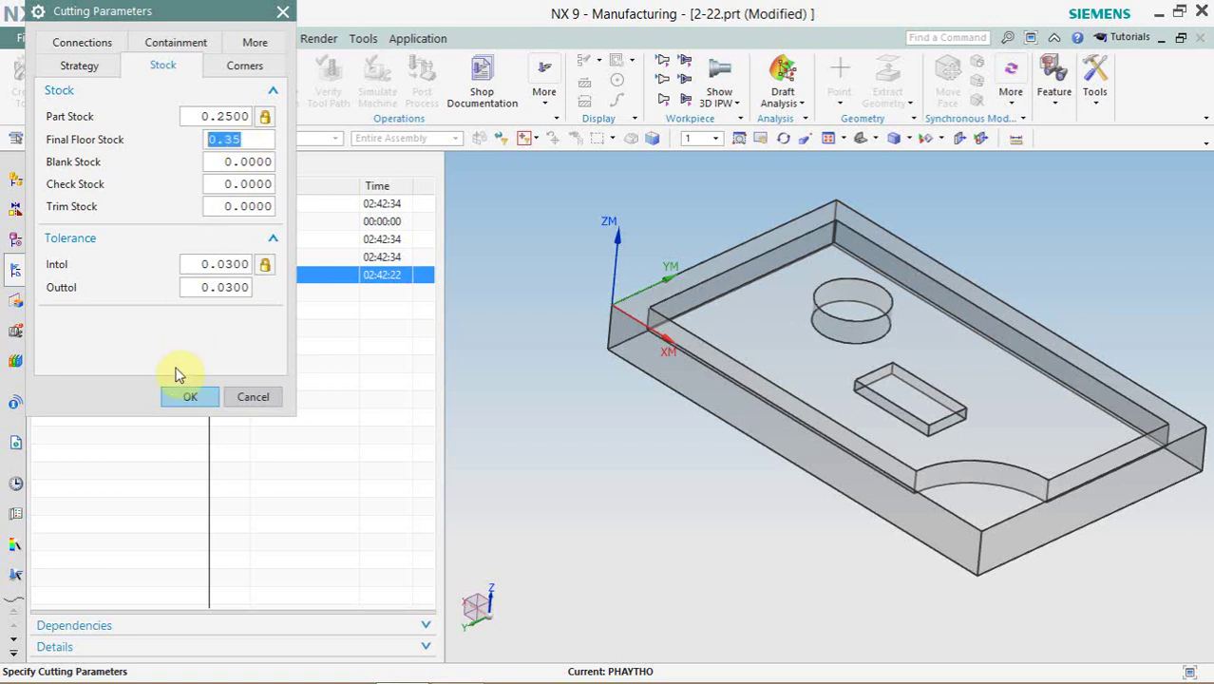
click(186, 399)
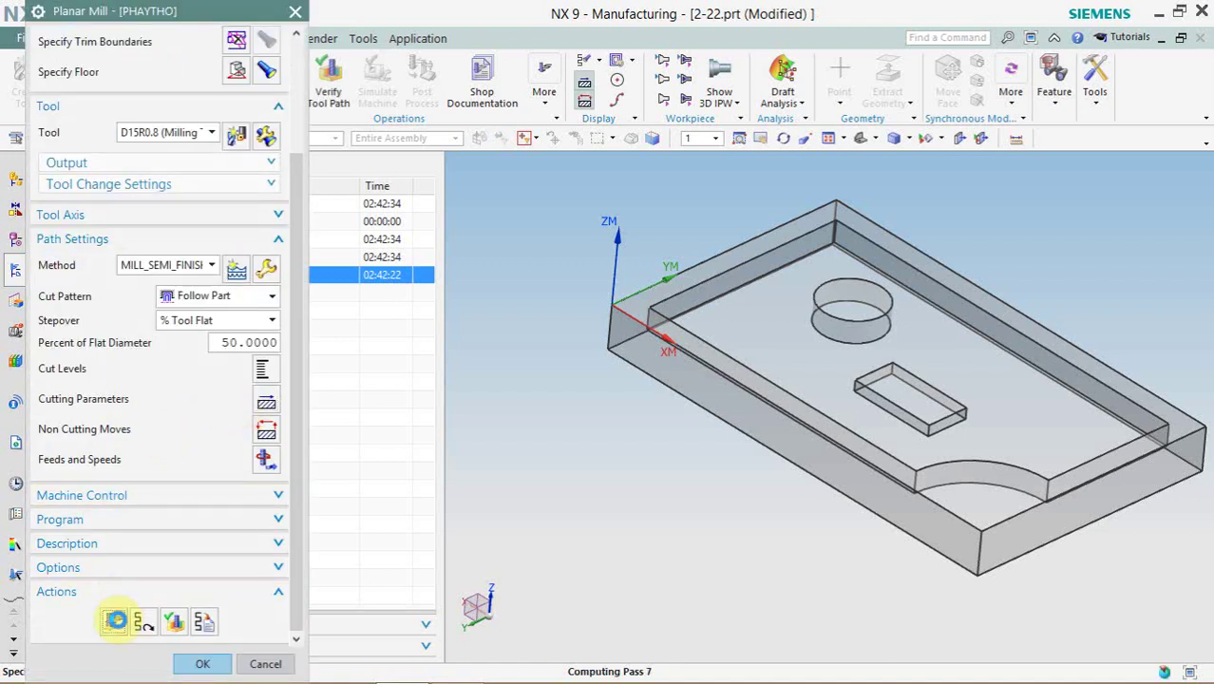
click(115, 621)
- Accept the regenerated toolpath, close Planar Mill, and reselect PHAYTHO in the navigator
mouse_move(705, 401)
middle_down()
mouse_move(740, 381)
mouse_move(734, 412)
middle_up()
click(190, 664)
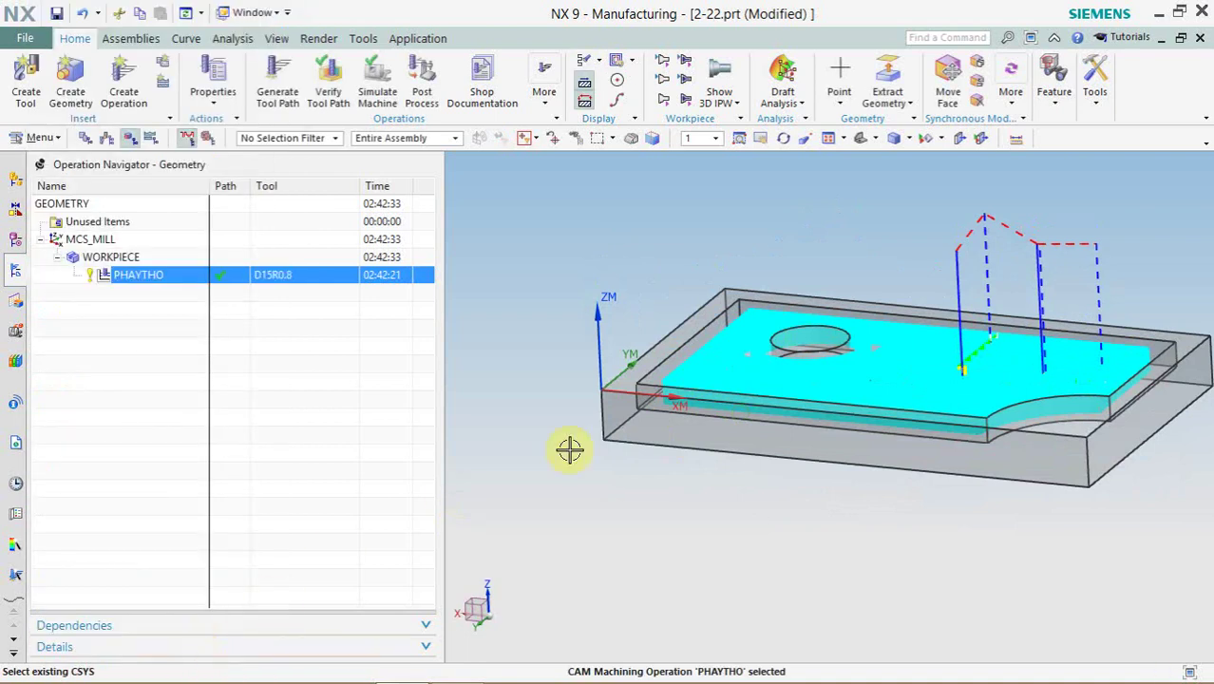
mouse_move(569, 450)
middle_down()
mouse_move(639, 461)
mouse_move(623, 439)
mouse_move(634, 424)
mouse_move(630, 435)
middle_up()
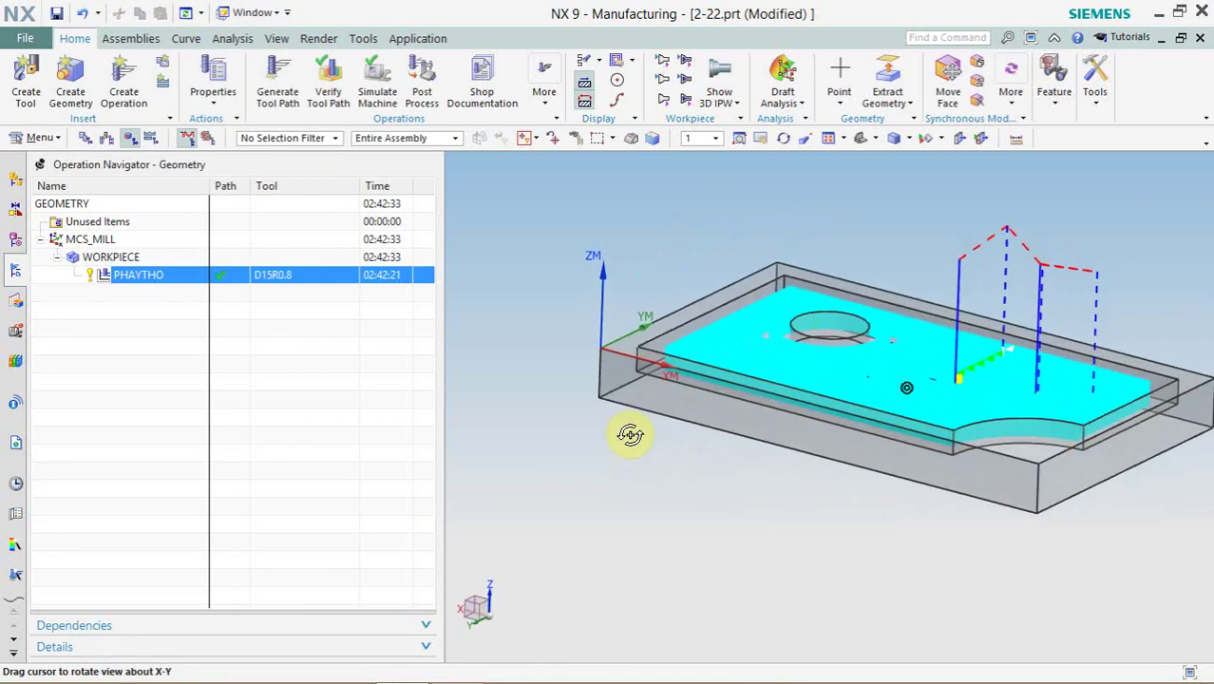
click(162, 371)
click(138, 276)
- Play PHAYTHO's 2D Dynamic material-removal simulation through all 192 steps, then close verification
click(332, 82)
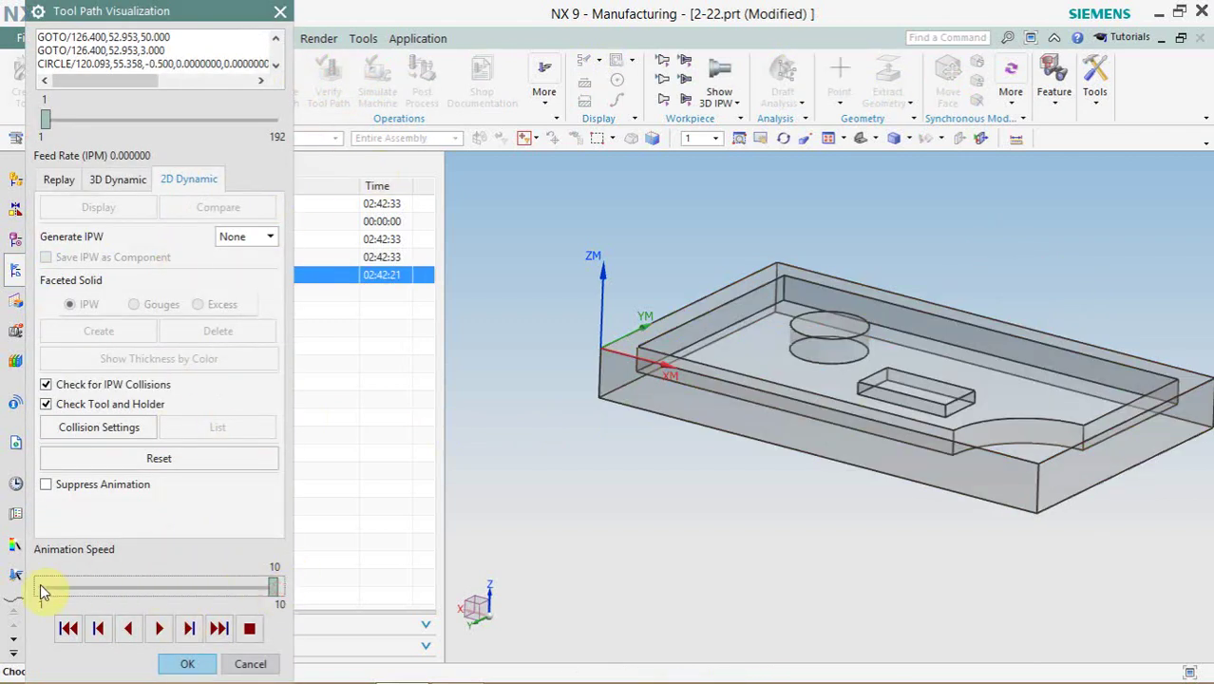
middle_drag(711, 463, 710, 496)
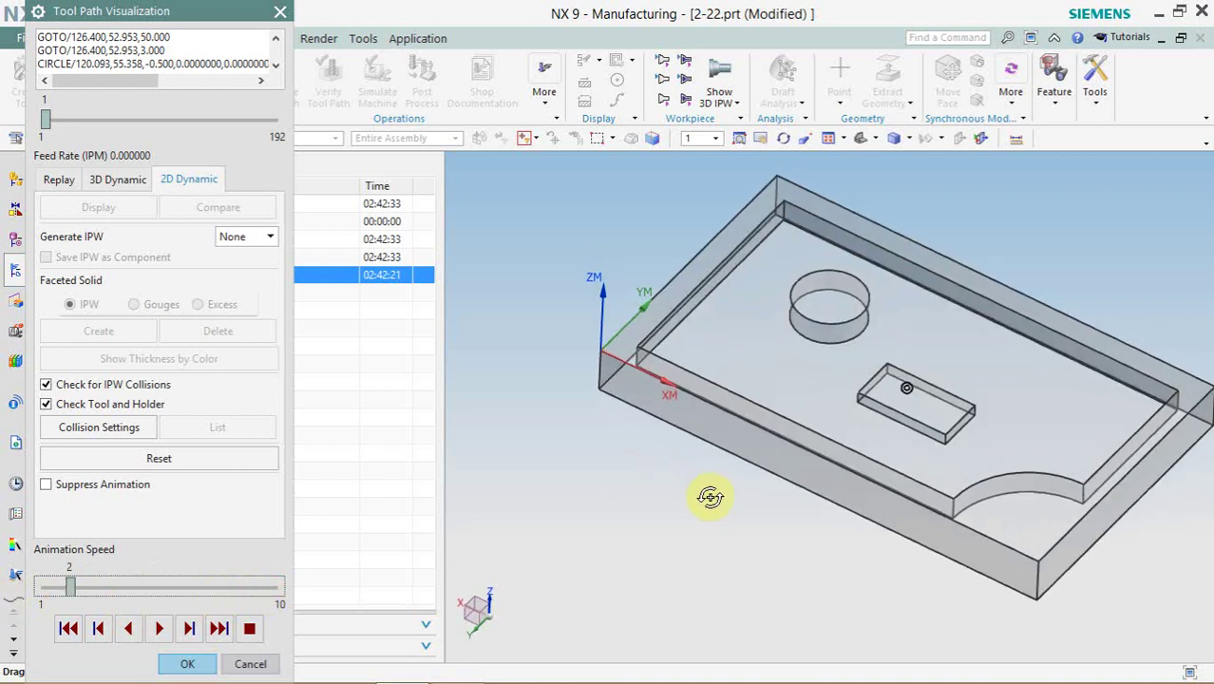
click(155, 628)
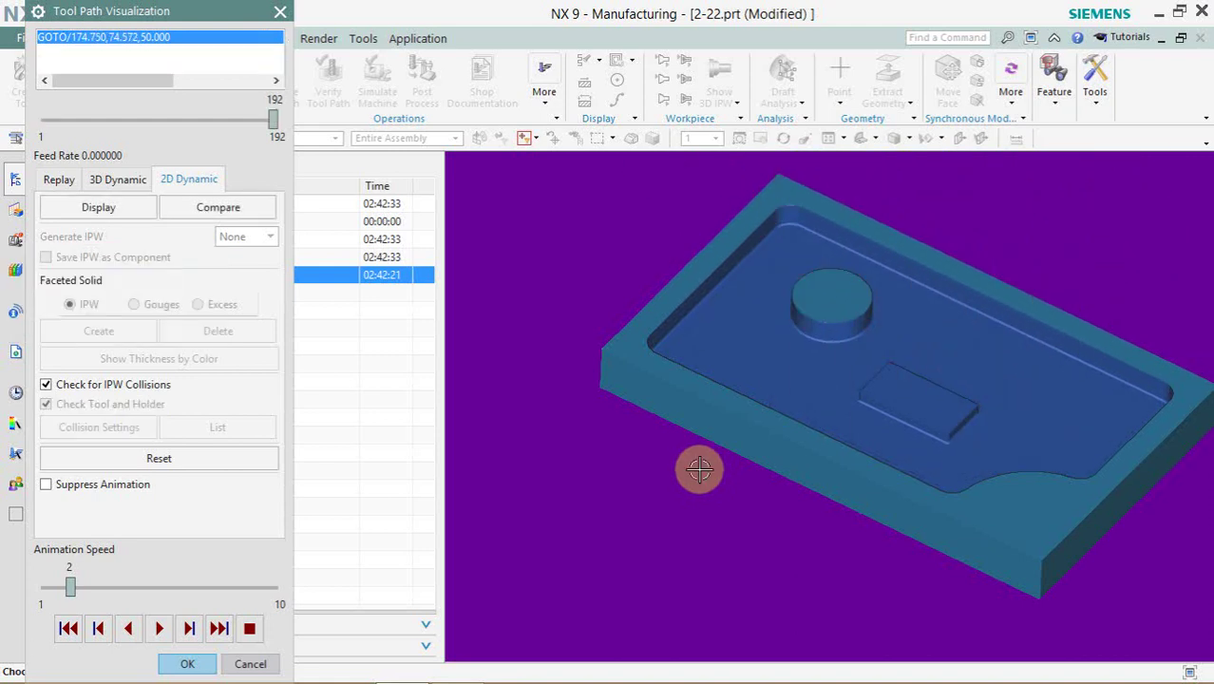
click(187, 664)
middle_drag(639, 372, 655, 359)
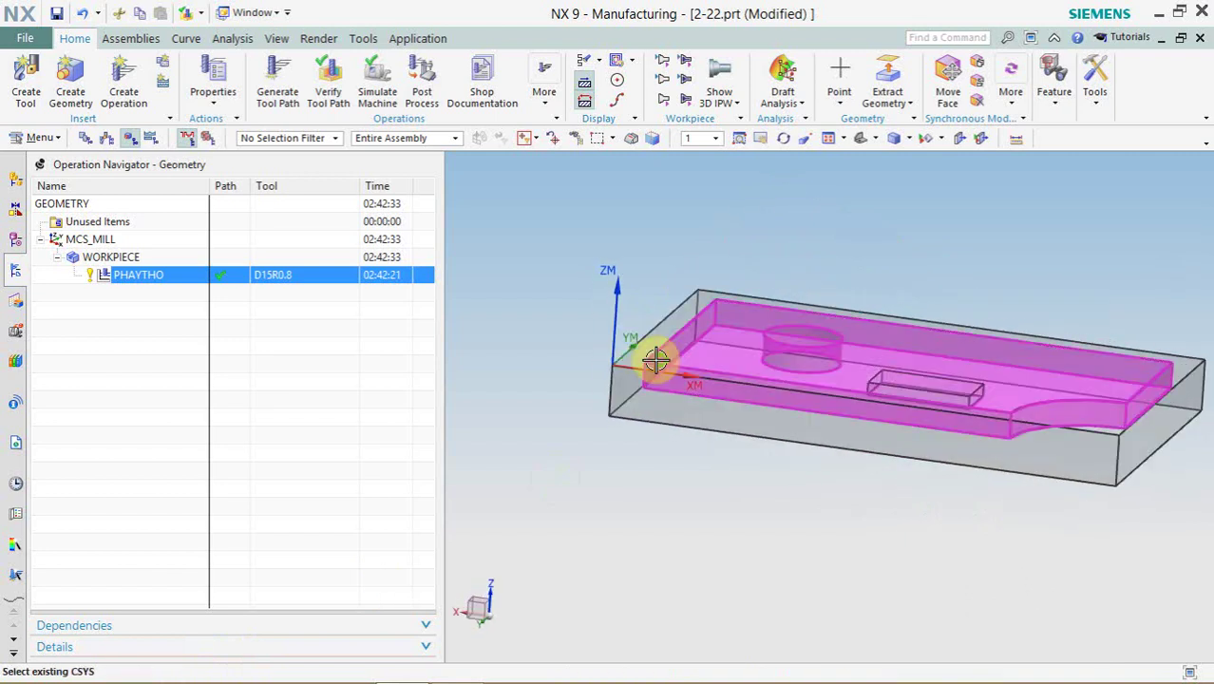
- Reopen the PHAYTHO operation's Planar Mill settings
click(225, 270)
right_click(200, 278)
click(249, 281)
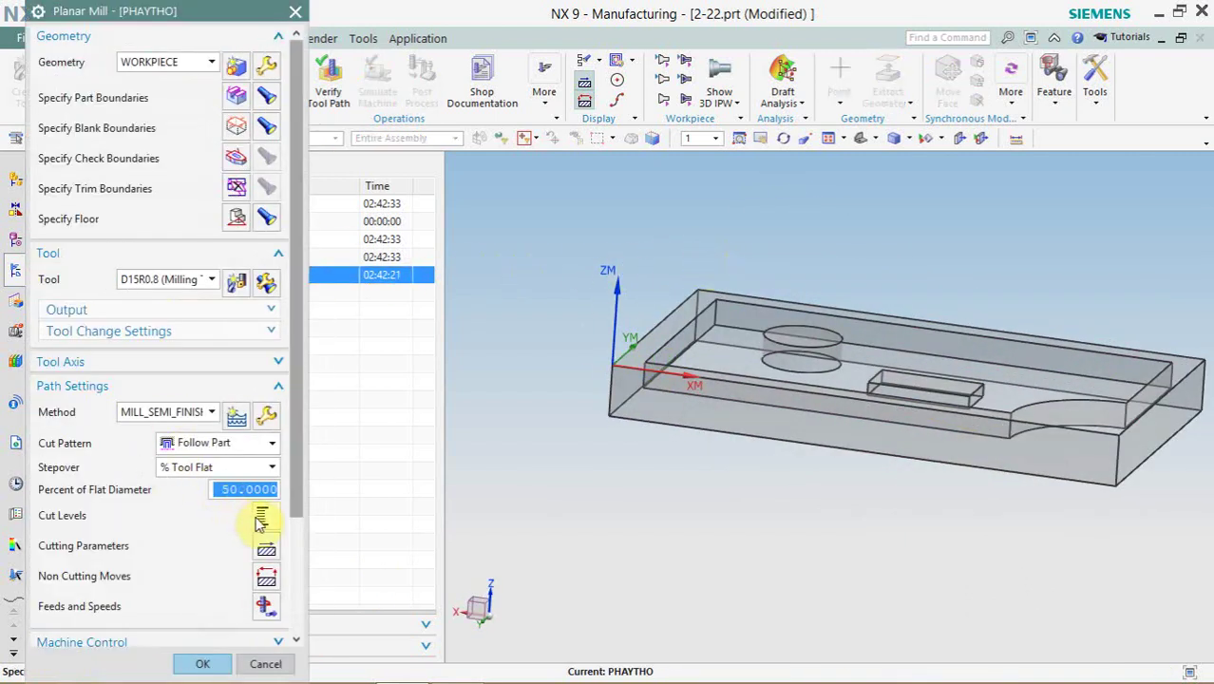
click(261, 519)
click(250, 271)
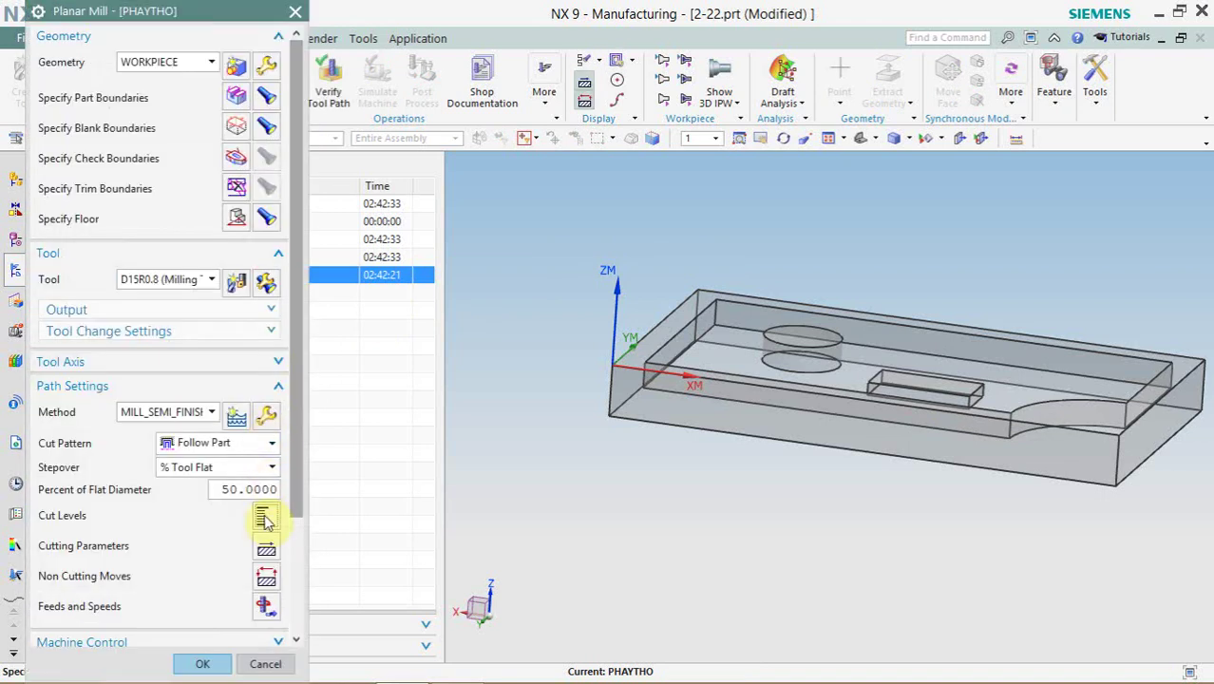
- Set the cut order to Depth First and add 2 finish passes
click(265, 546)
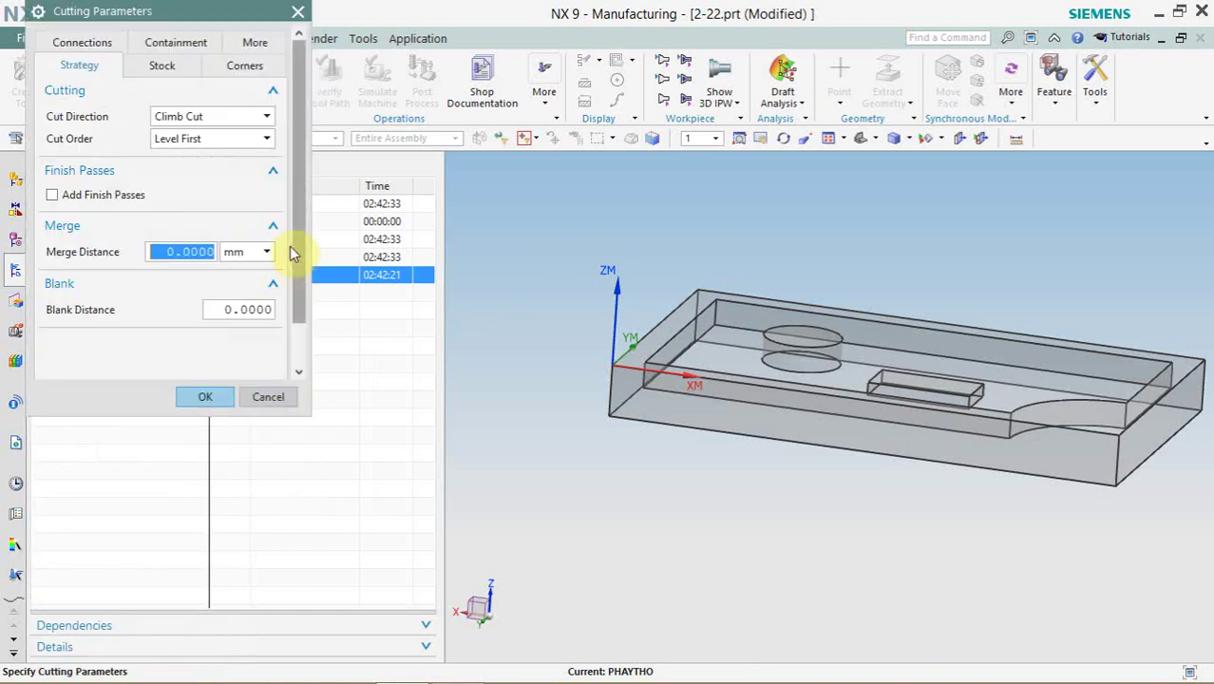
click(202, 173)
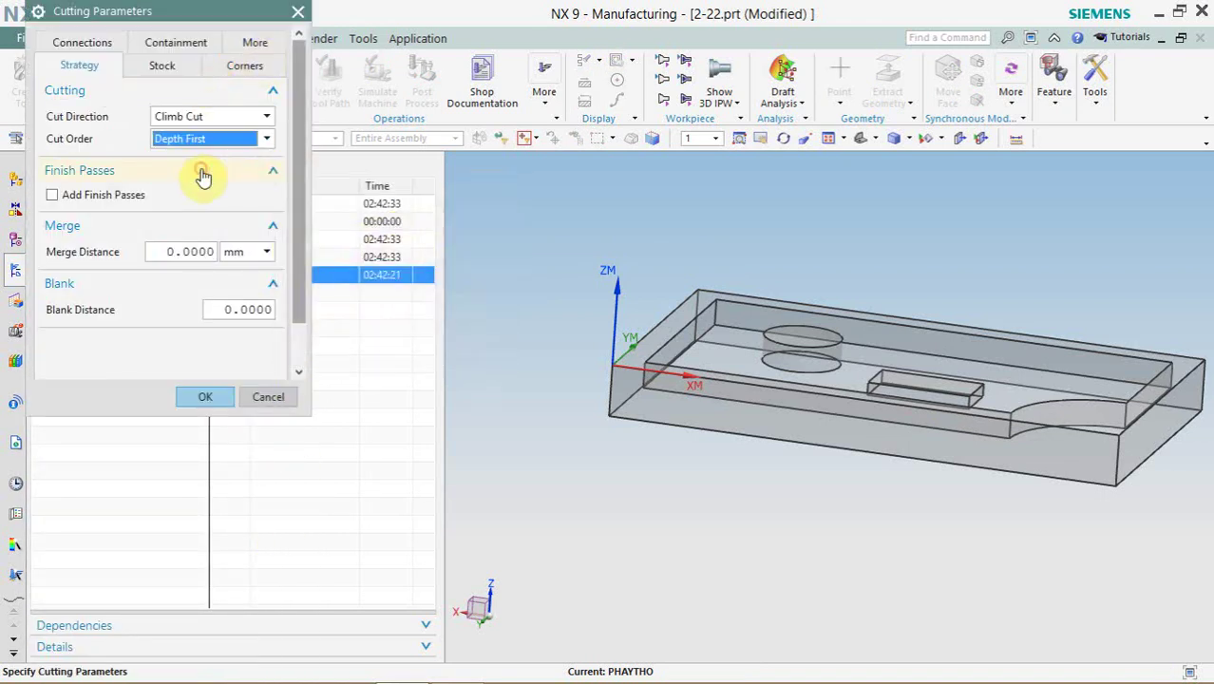
click(126, 196)
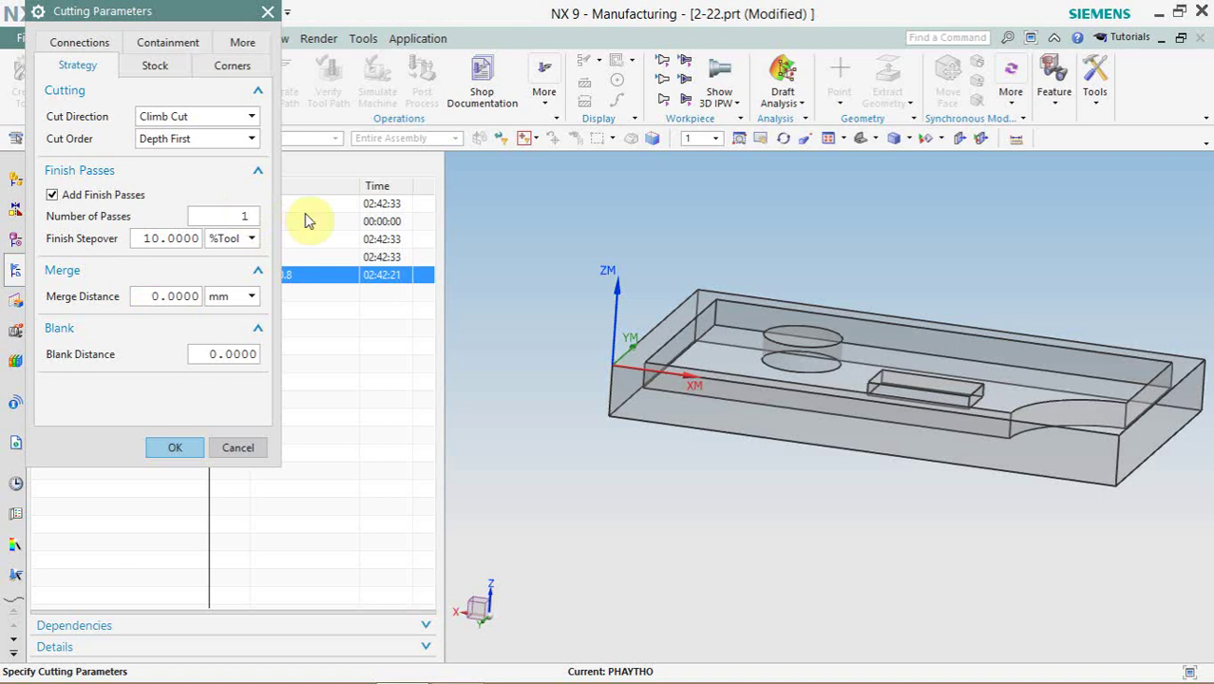
text(2)
key(Return)
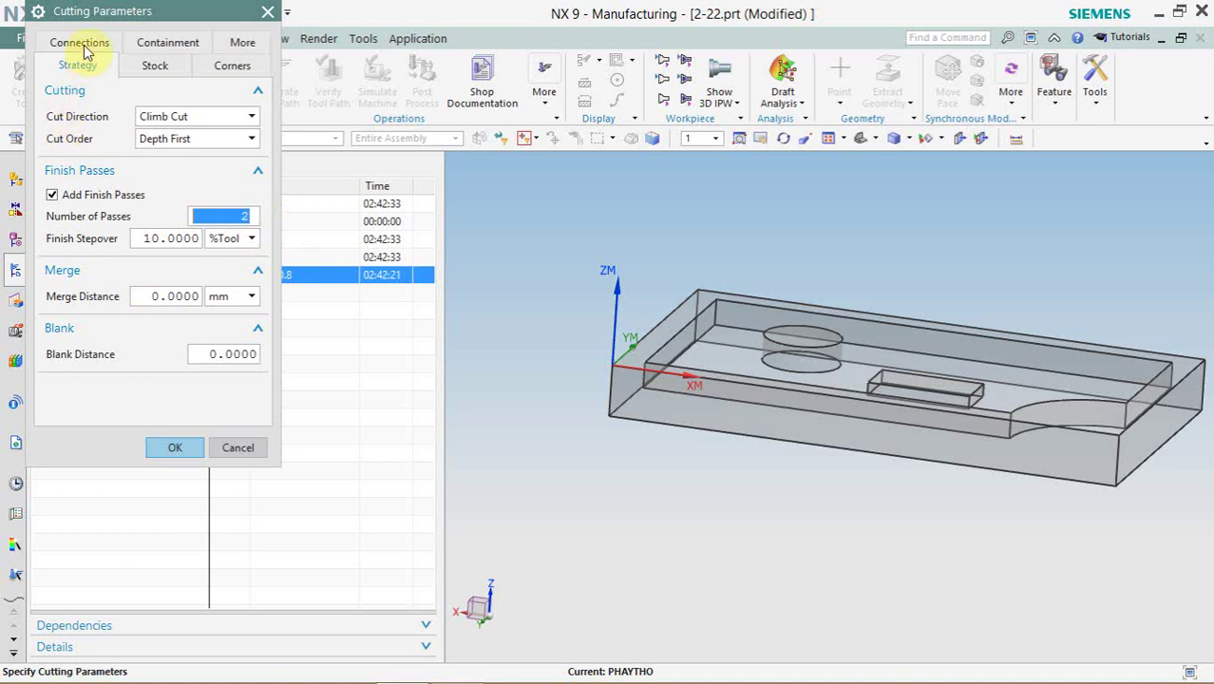
- Review the Connections, Containment, Stock, Corners and More settings unchanged, then accept the cutting parameters
click(83, 44)
click(181, 122)
click(178, 148)
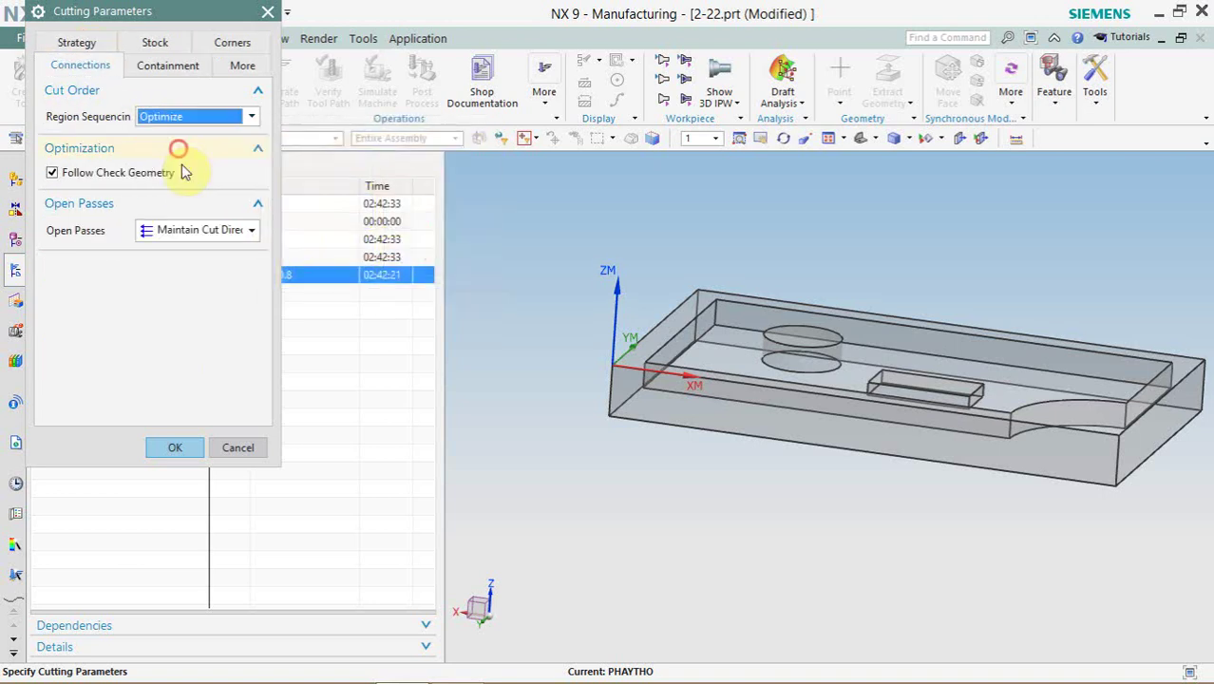
click(180, 235)
click(178, 249)
click(169, 69)
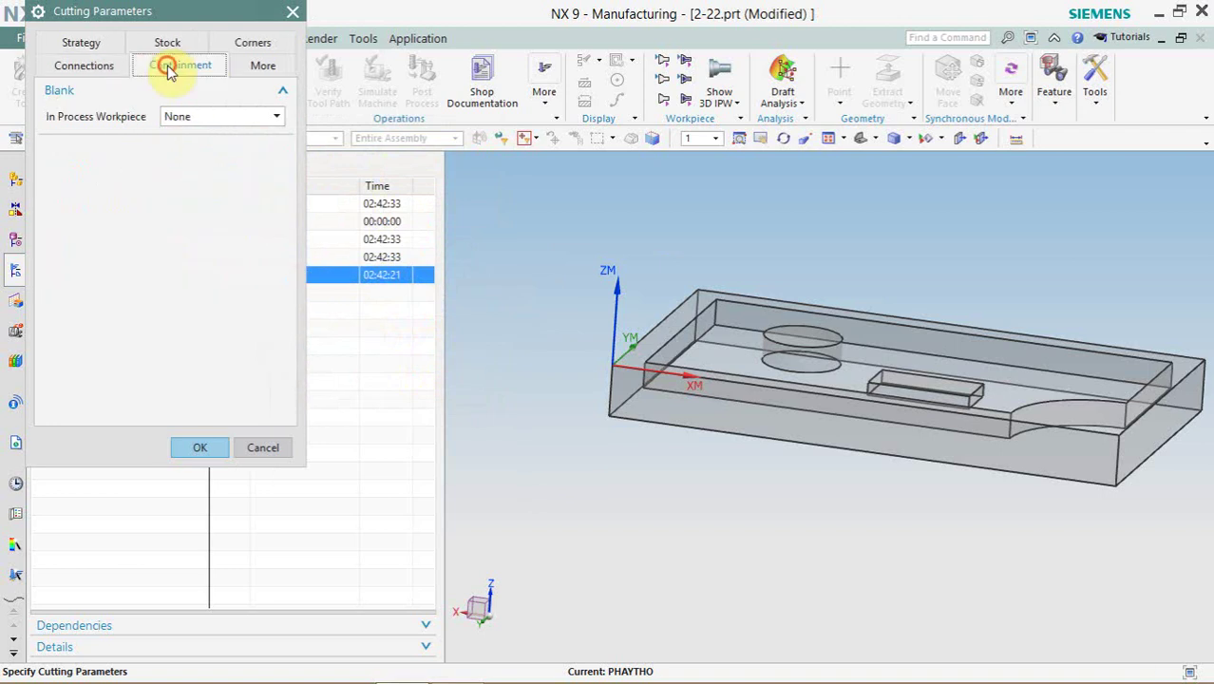
click(195, 116)
click(195, 130)
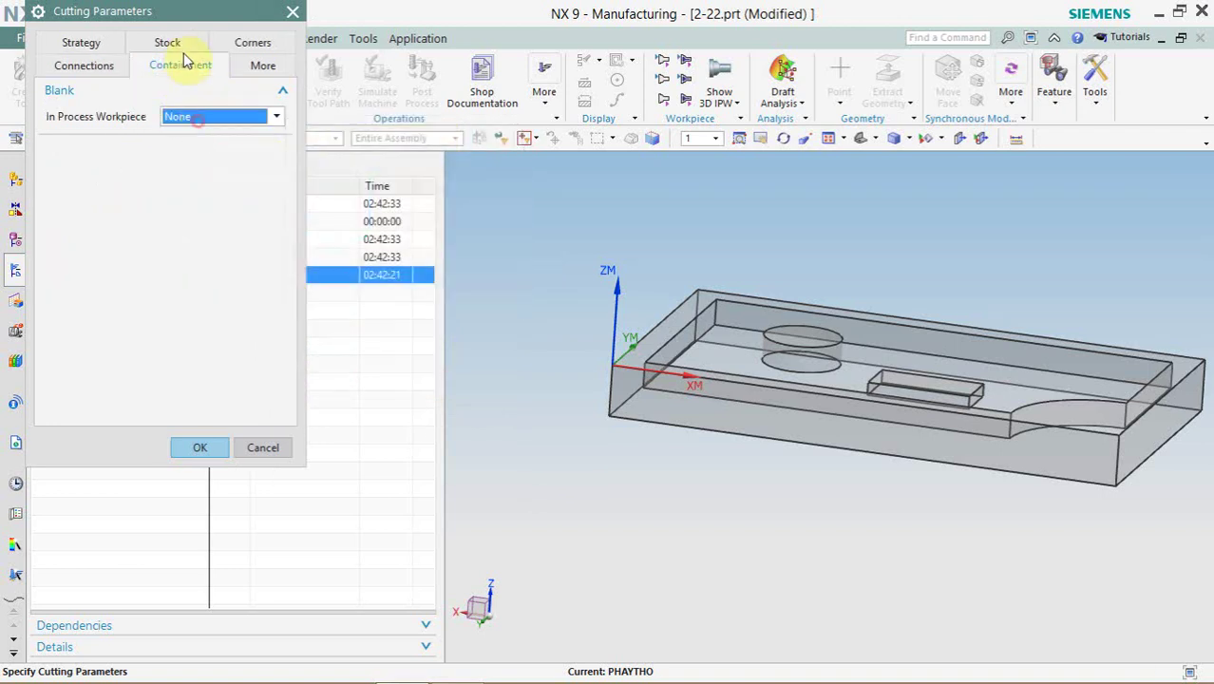
click(181, 45)
click(246, 66)
click(262, 42)
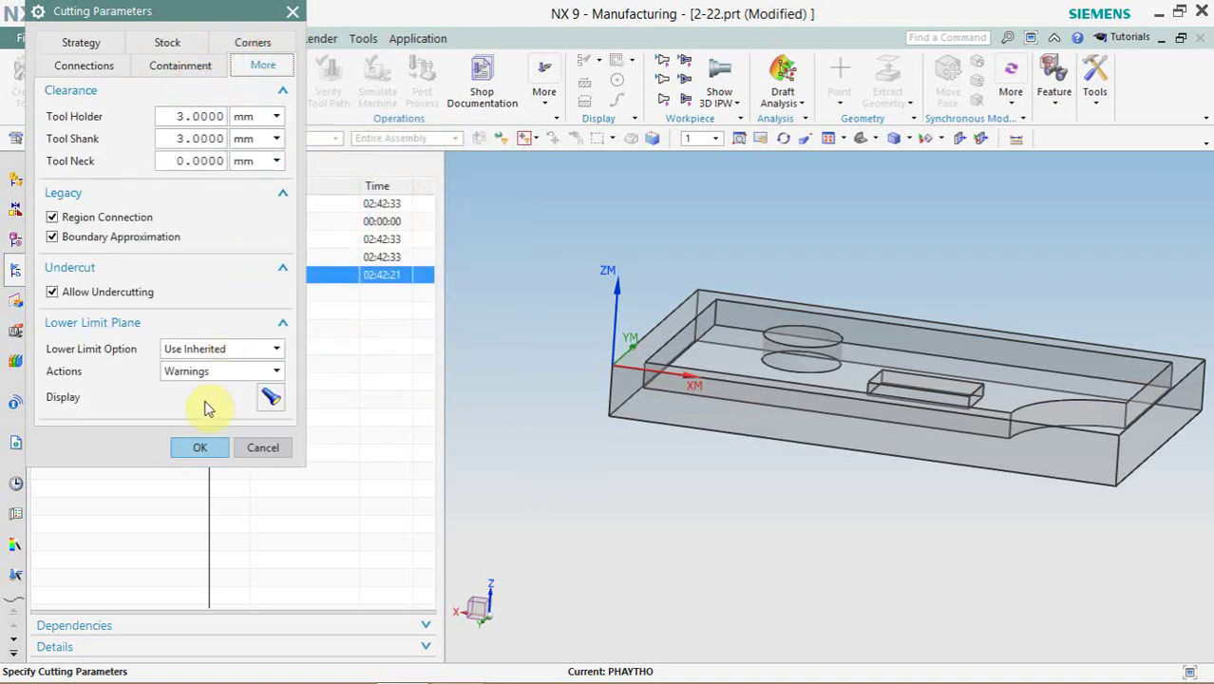
click(199, 448)
scroll(214, 409, down, 1)
- Enter a 2500 rpm spindle speed and 800 mmpm cutting feed in Feeds and Speeds
scroll(238, 456, down, 1)
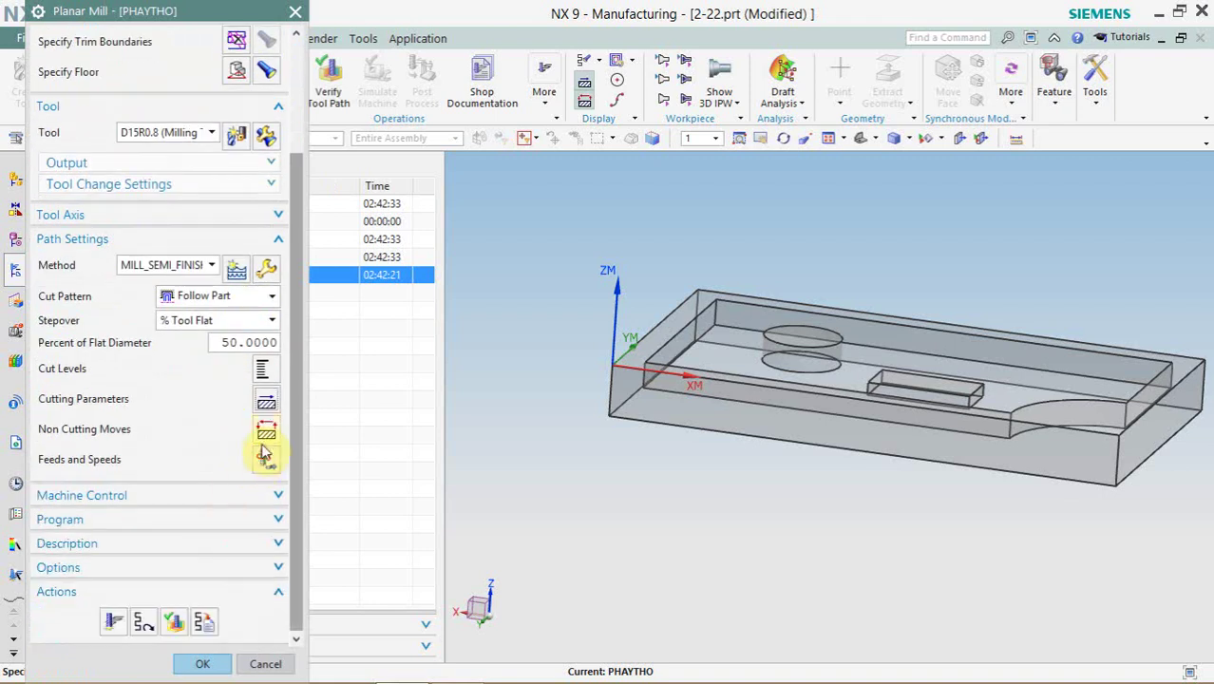
click(263, 459)
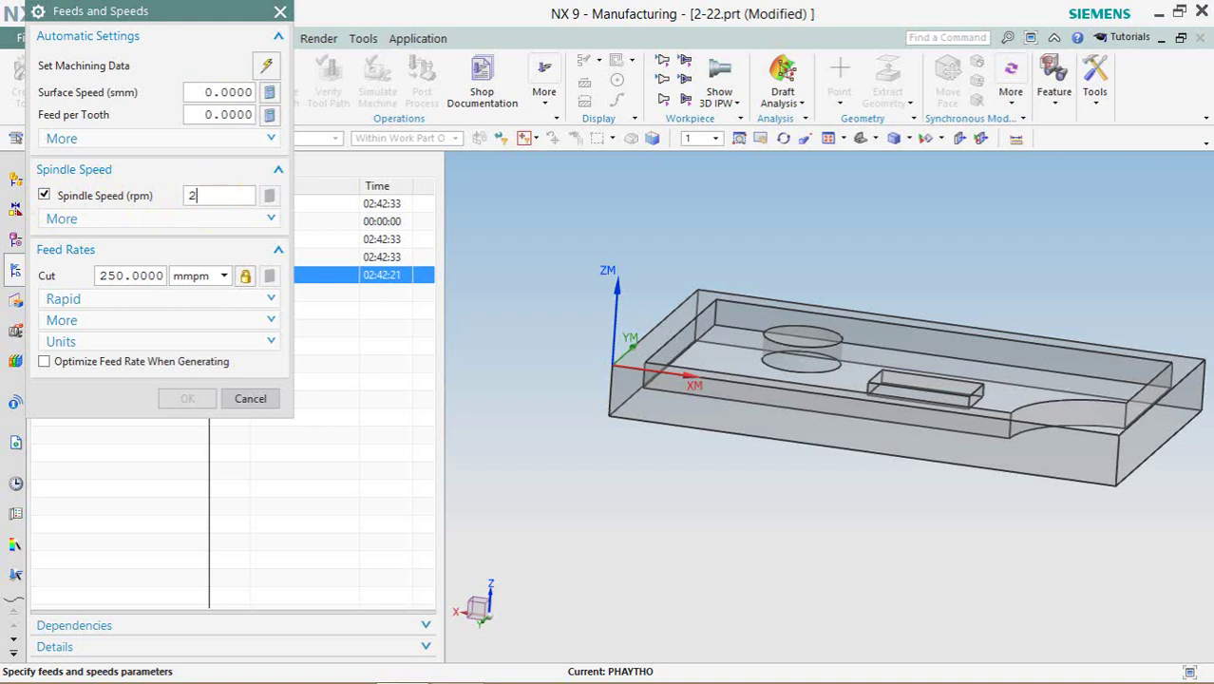
double_click(201, 194)
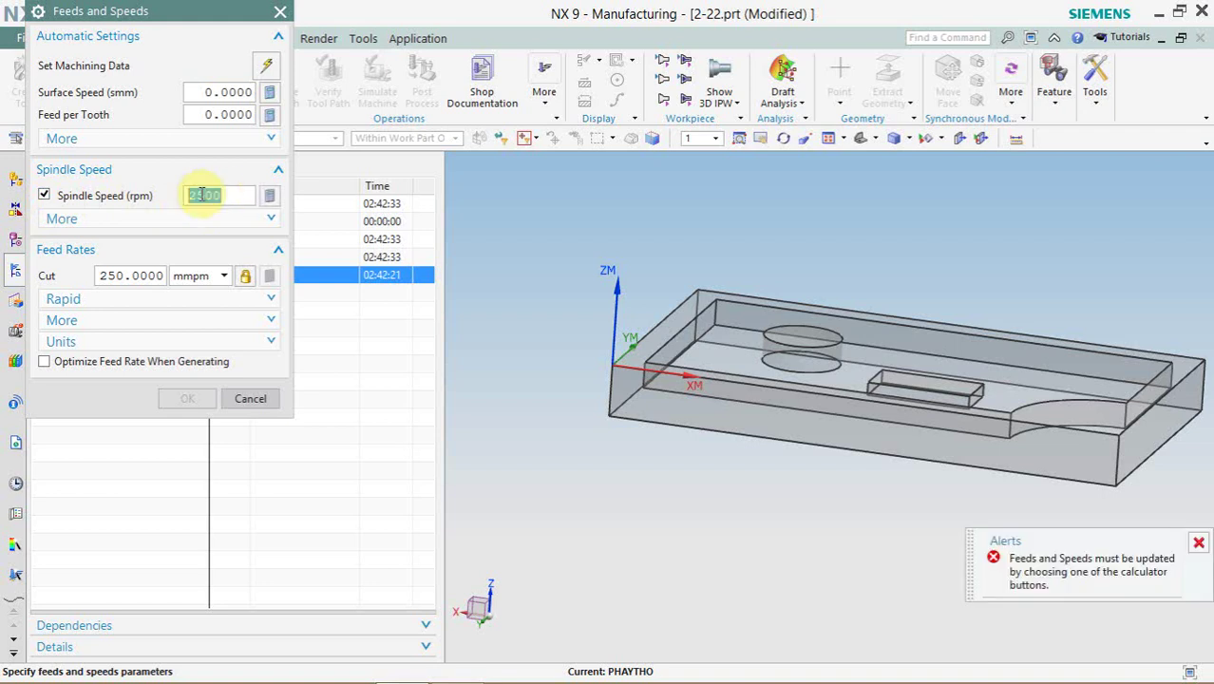
click(271, 197)
click(144, 277)
text(800)
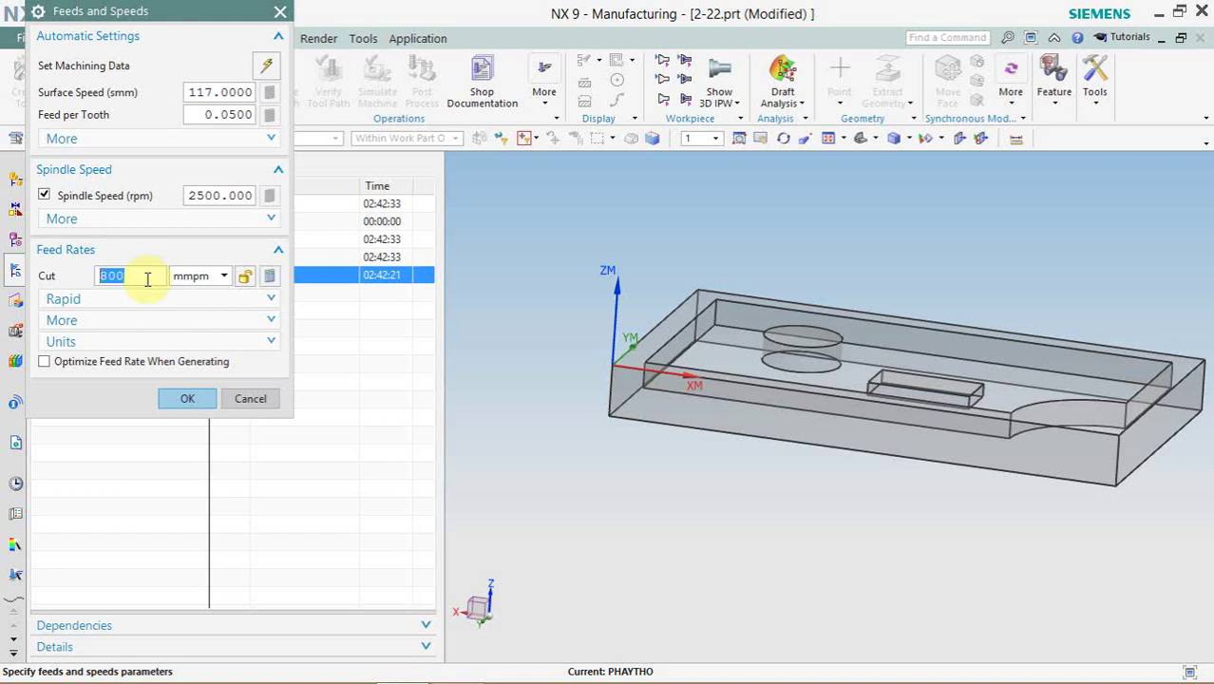
click(171, 400)
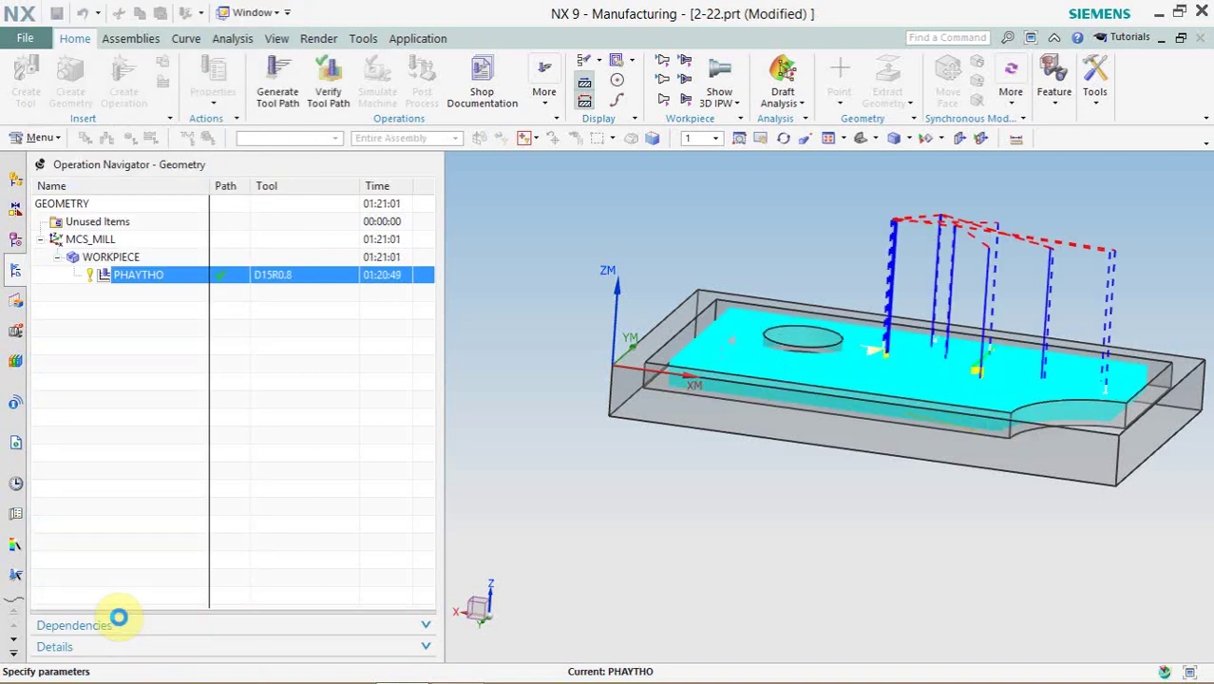
mouse_move(668, 297)
middle_down()
mouse_move(651, 310)
mouse_move(650, 298)
middle_up()
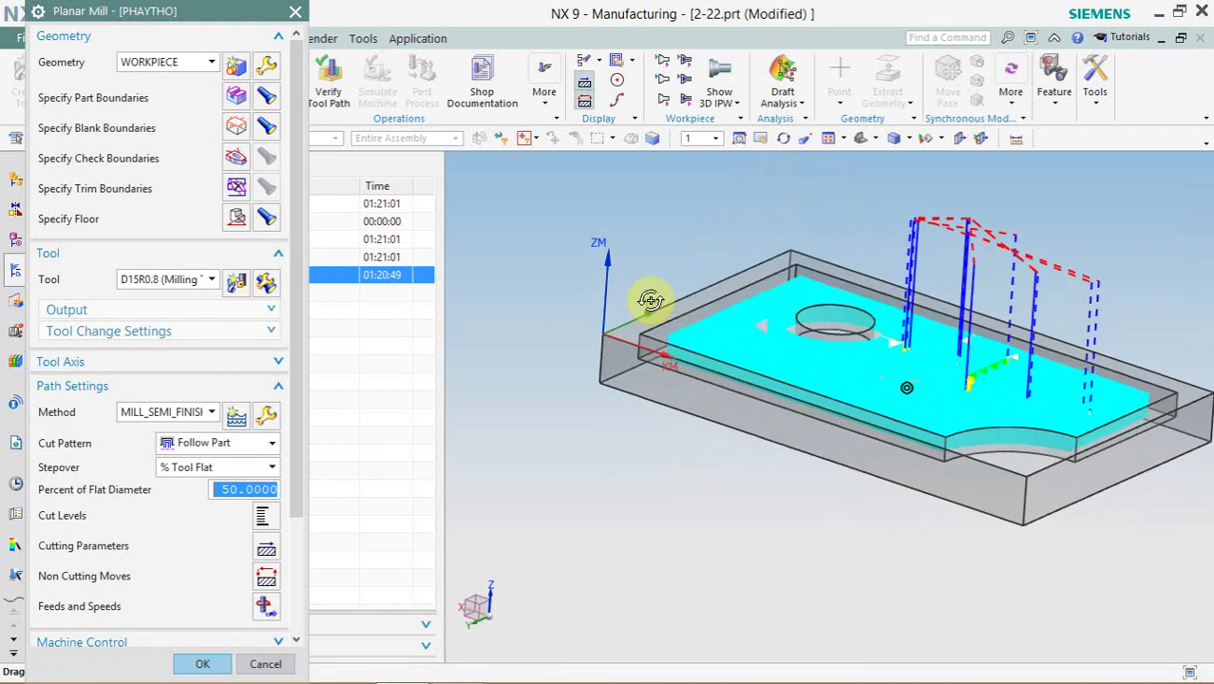
- Accept the PHAYTHO settings and refresh the display to clear its toolpath
click(203, 664)
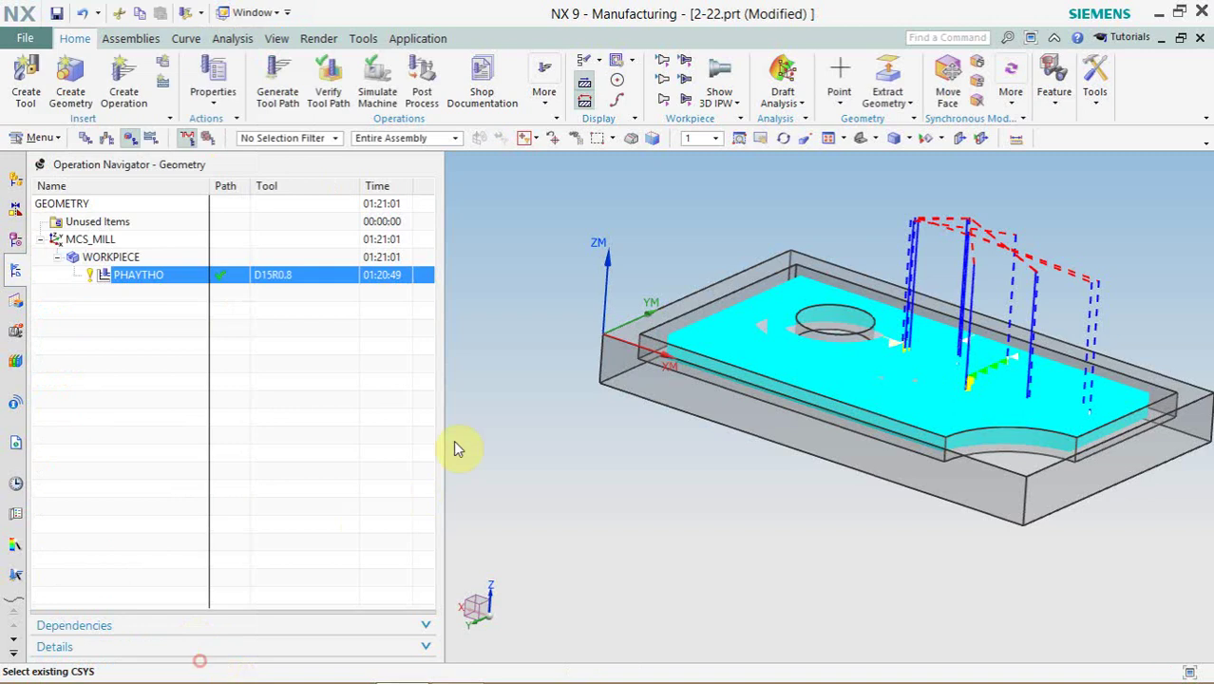
right_click(550, 273)
click(577, 302)
click(325, 374)
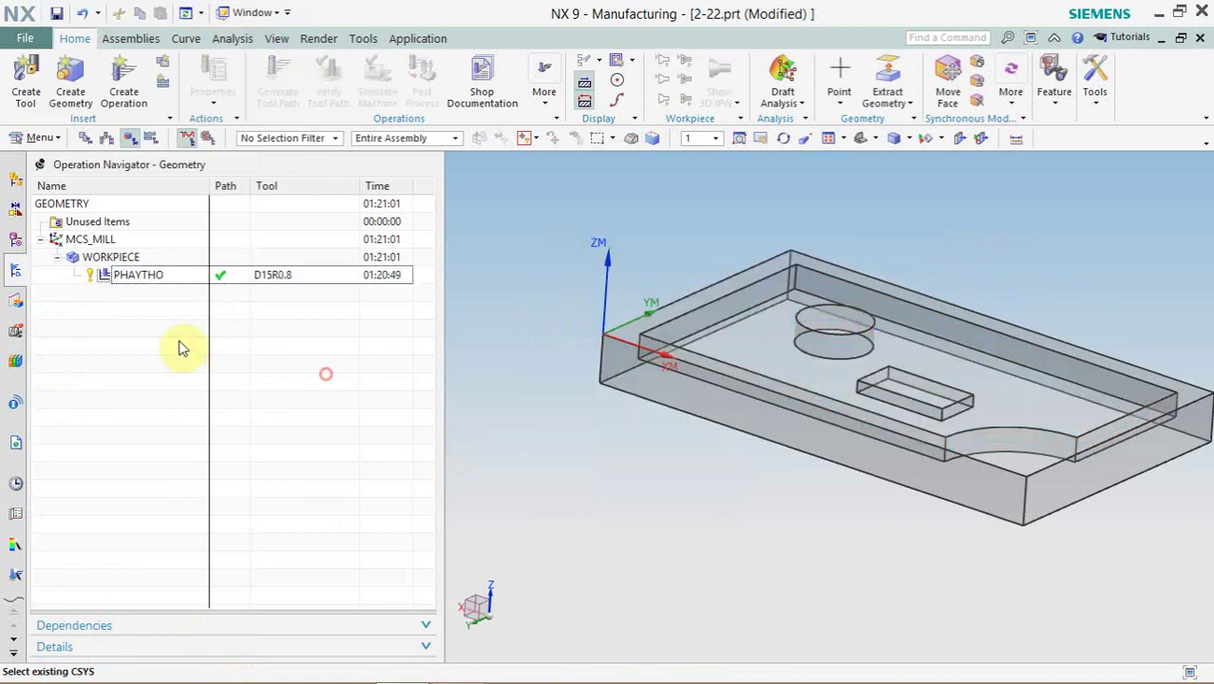
- Copy and paste PHAYTHO to create PHAYTHO_COPY, then open the copy for editing
click(171, 285)
right_click(174, 282)
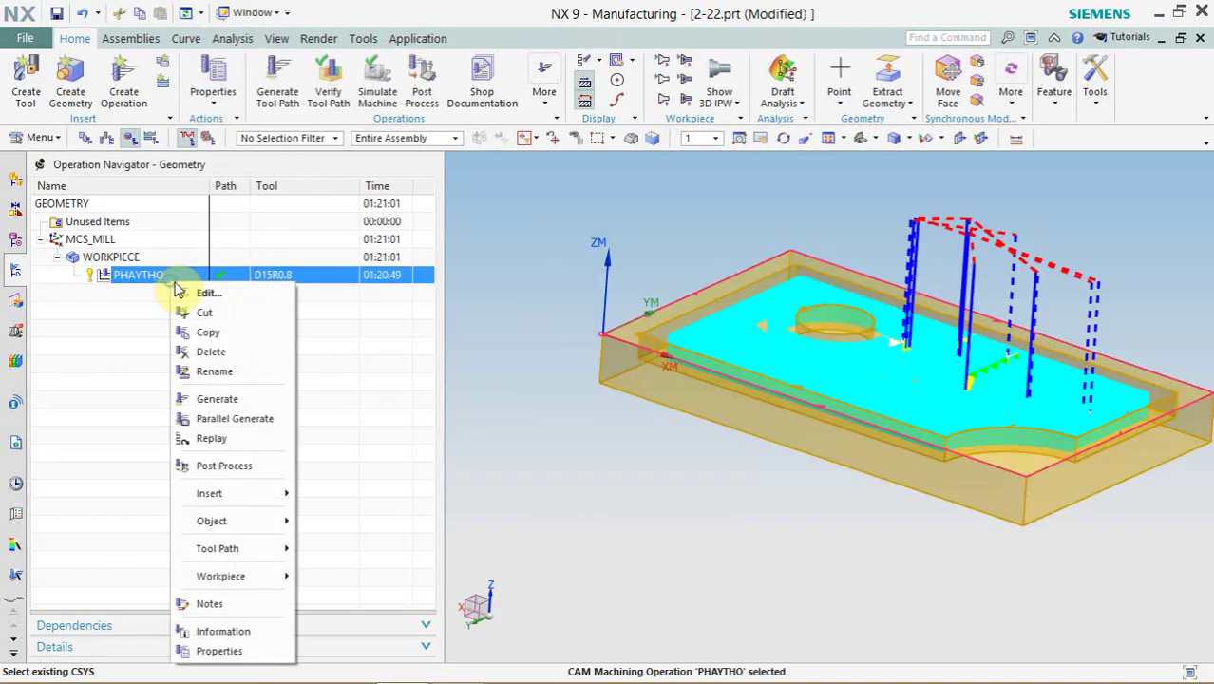
click(204, 329)
right_click(171, 285)
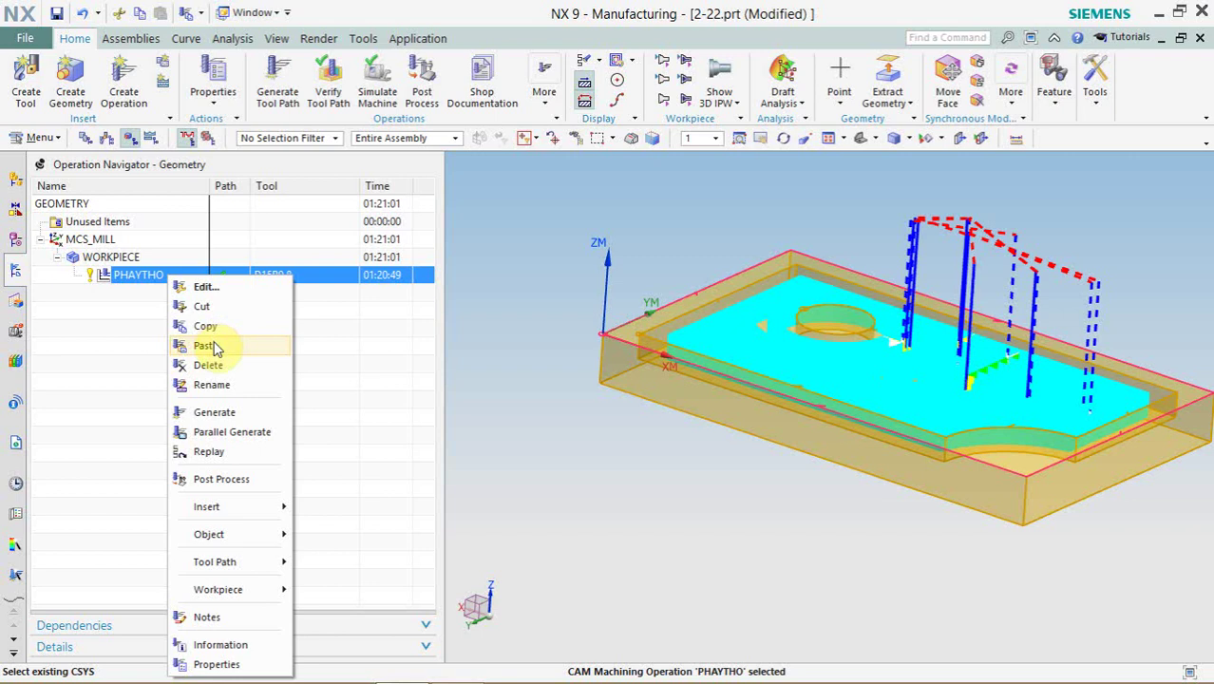
click(211, 347)
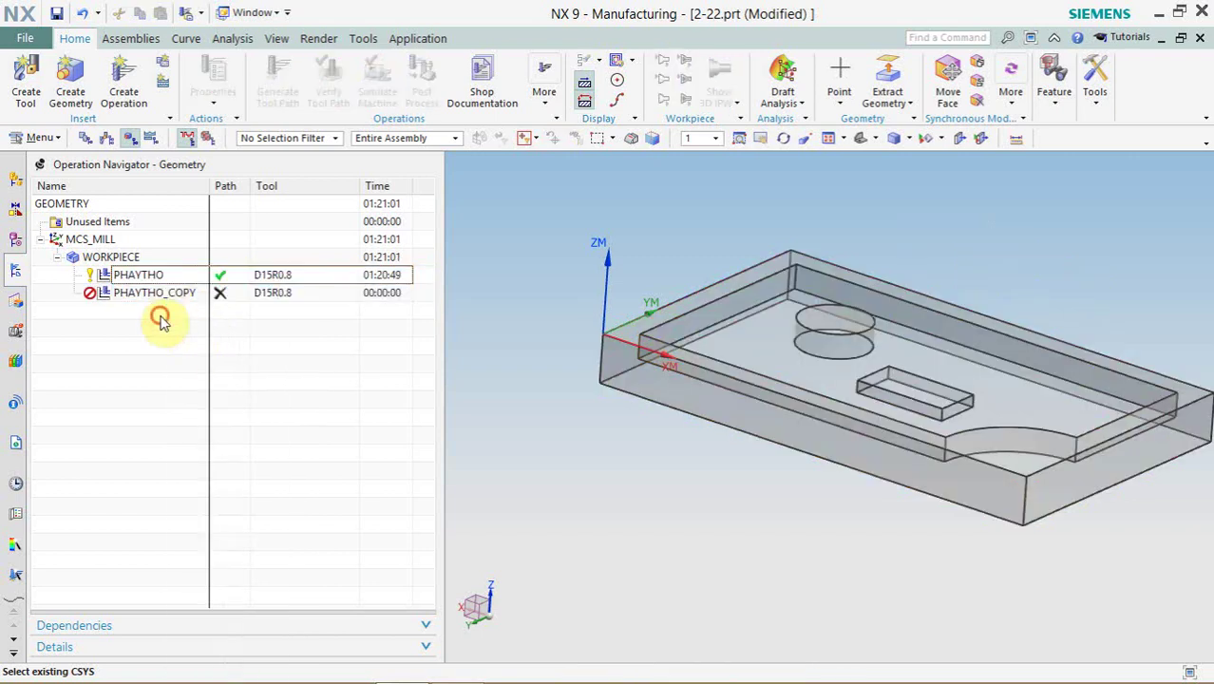
double_click(163, 293)
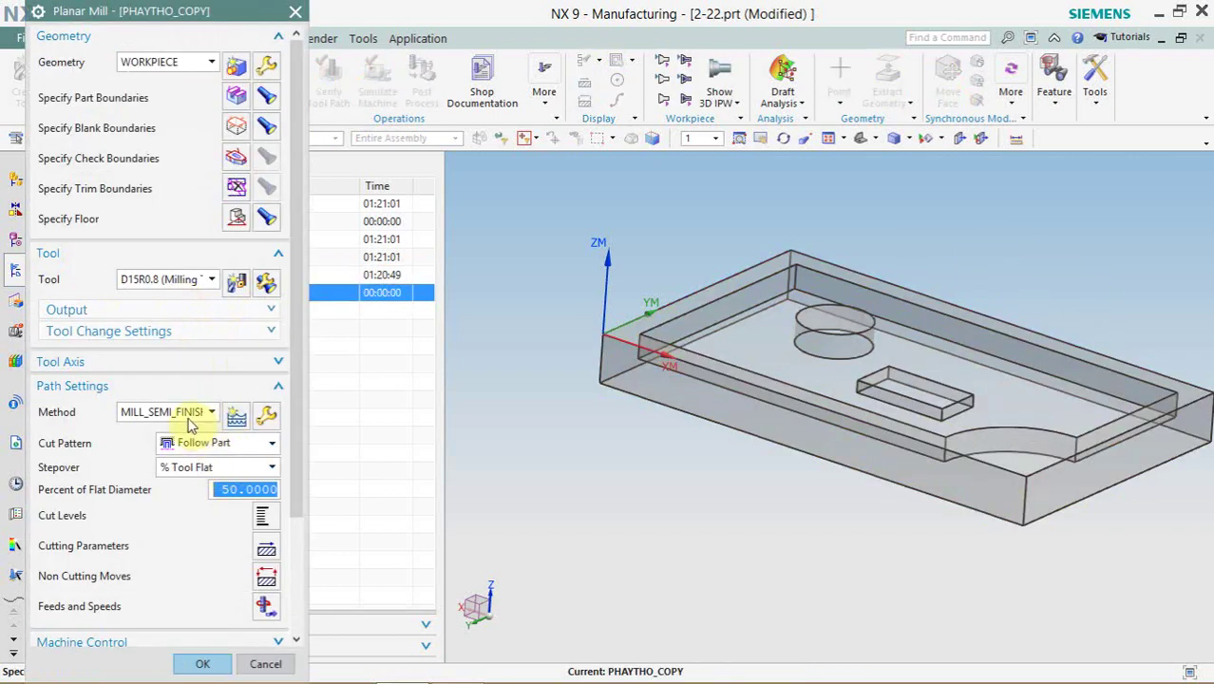
- Switch the method to MILL_FINISH, confirm cut levels, and generate the finishing toolpath
click(186, 414)
click(168, 444)
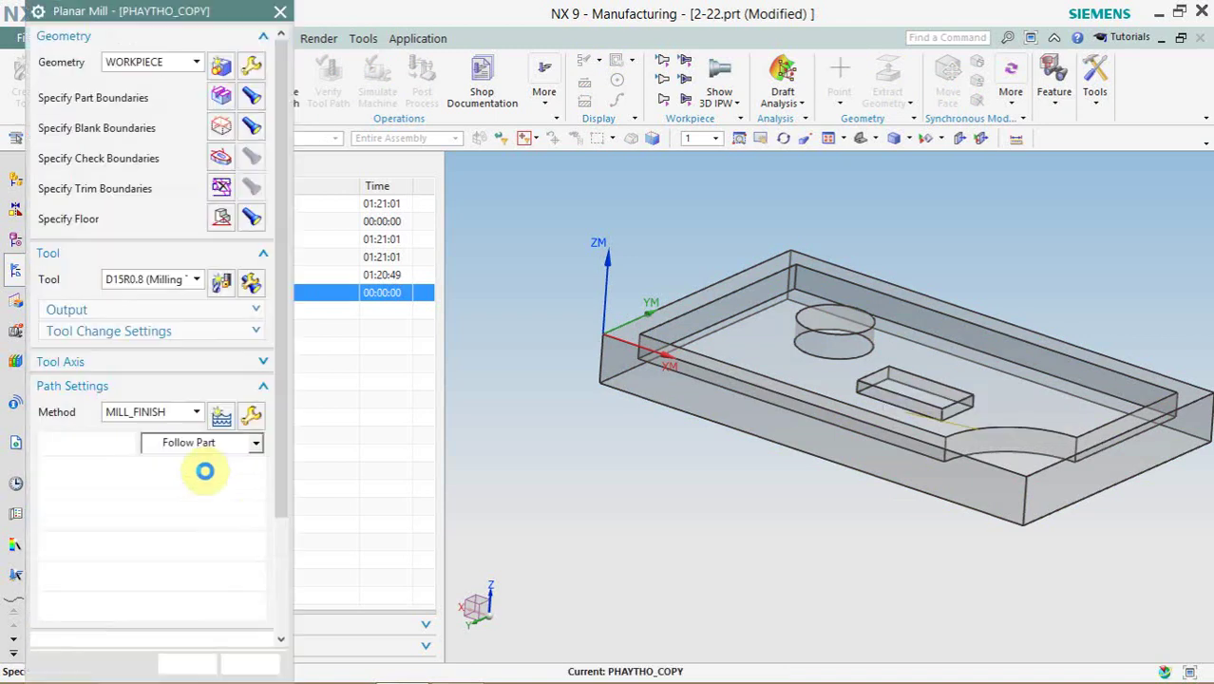
click(253, 504)
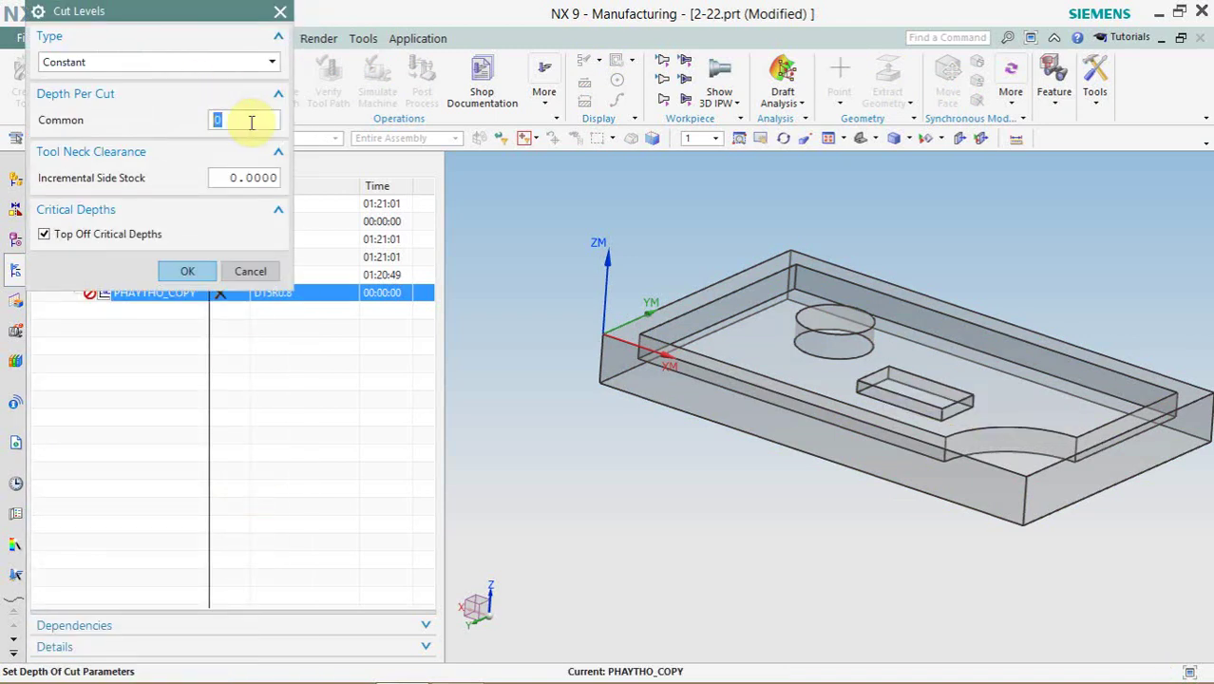
click(171, 272)
scroll(171, 491, down, 3)
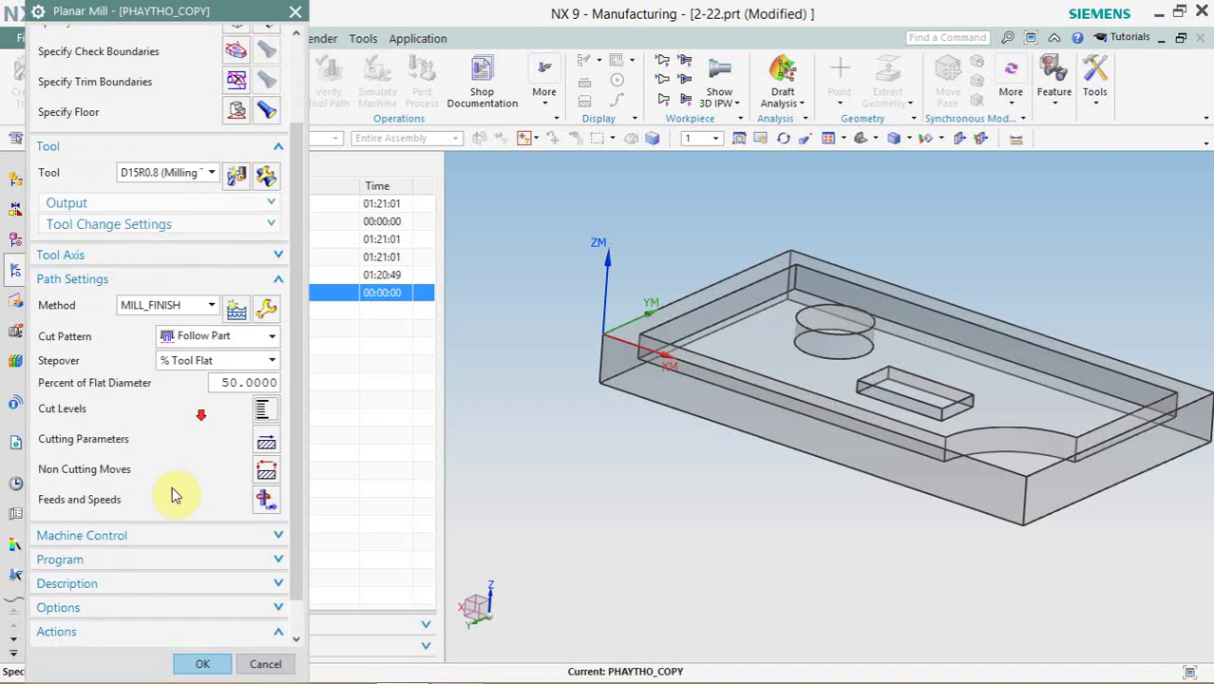
scroll(143, 551, down, 1)
click(111, 619)
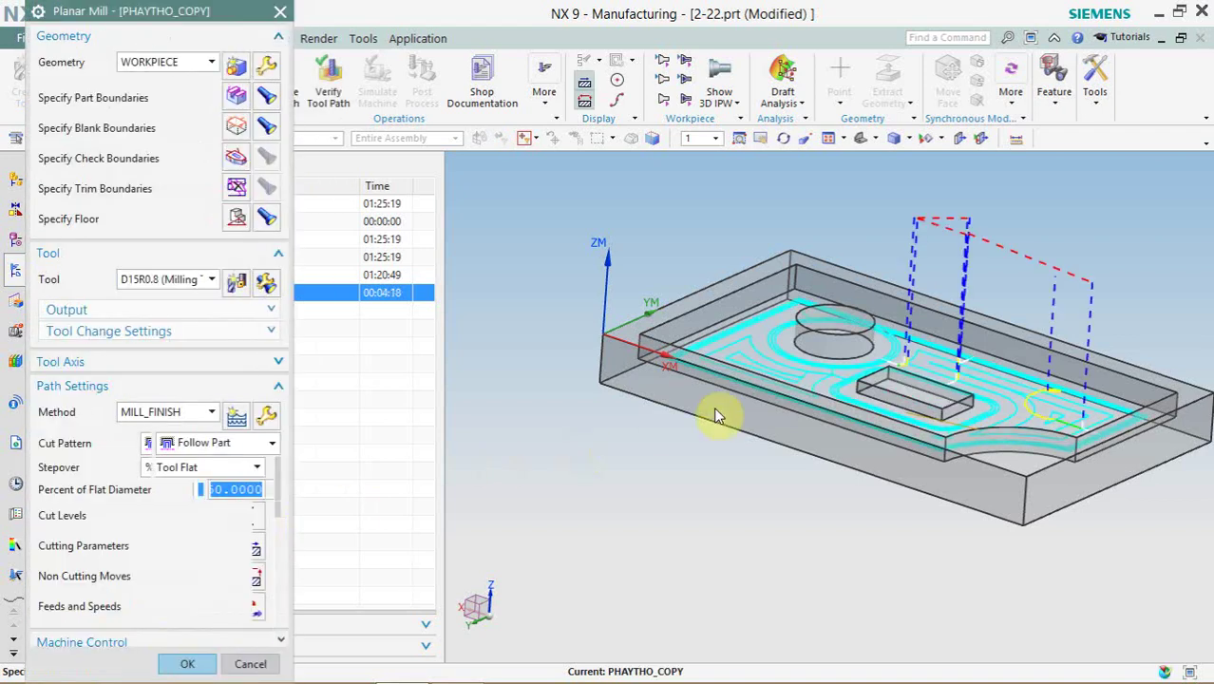
middle_drag(718, 412, 726, 521)
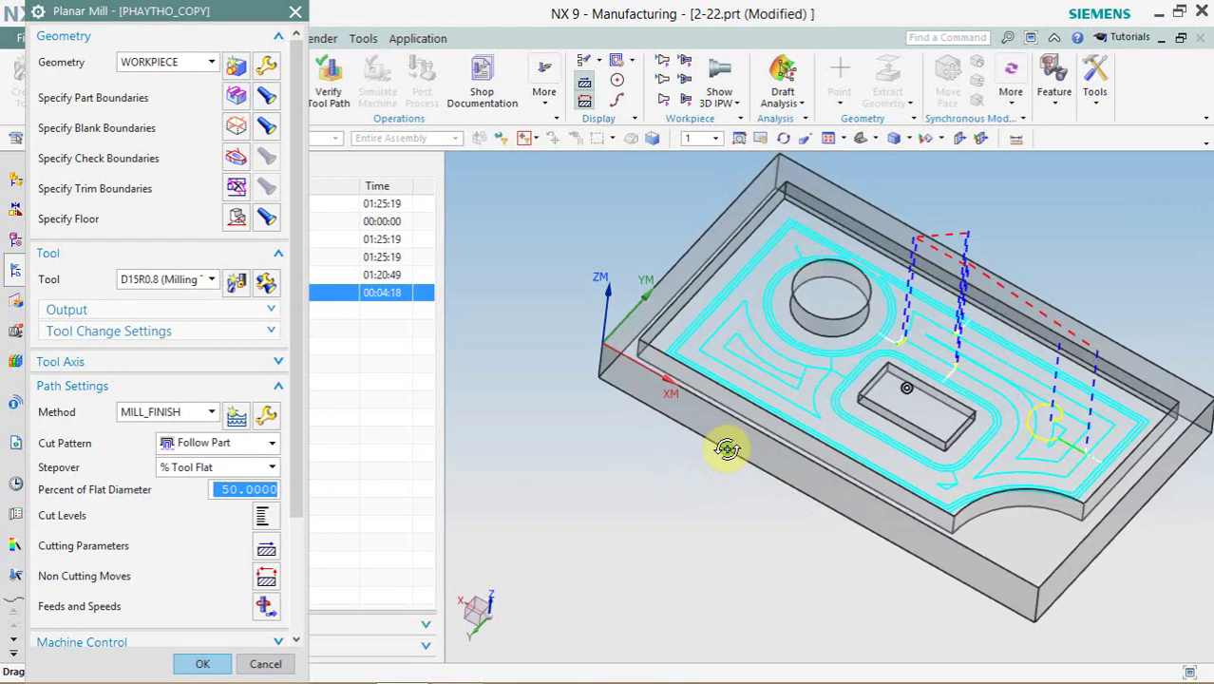
scroll(867, 403, up, 3)
scroll(867, 402, down, 3)
scroll(633, 389, down, 1)
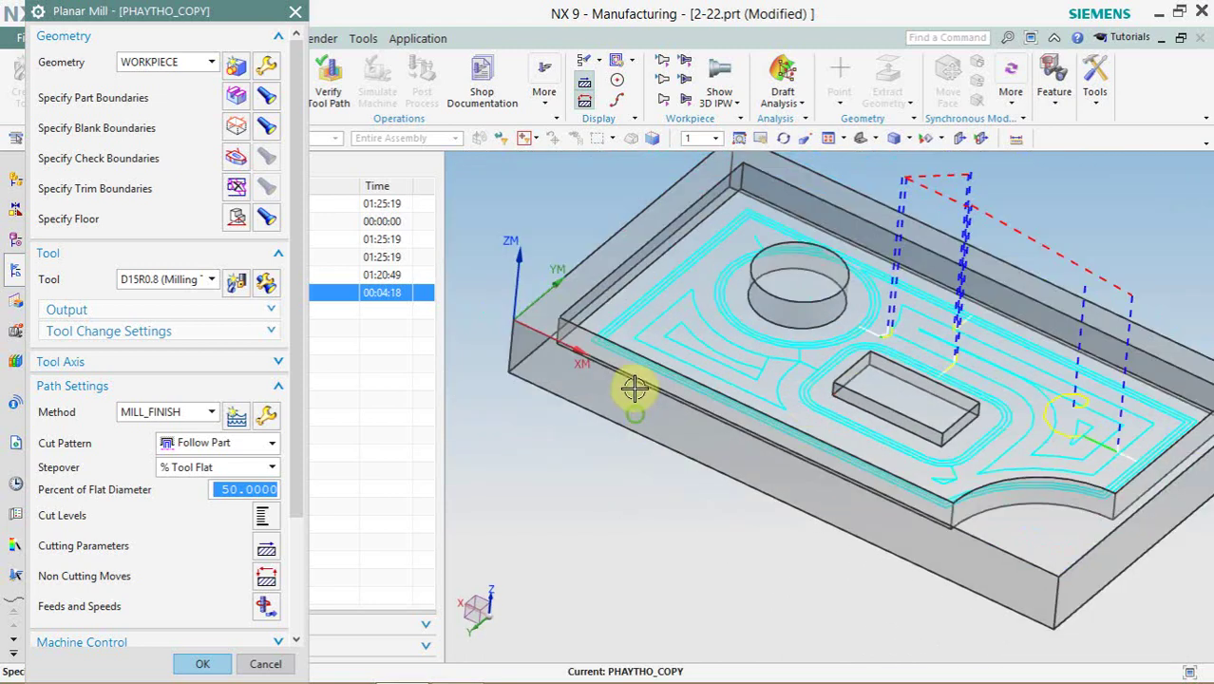
middle_drag(633, 388, 630, 380)
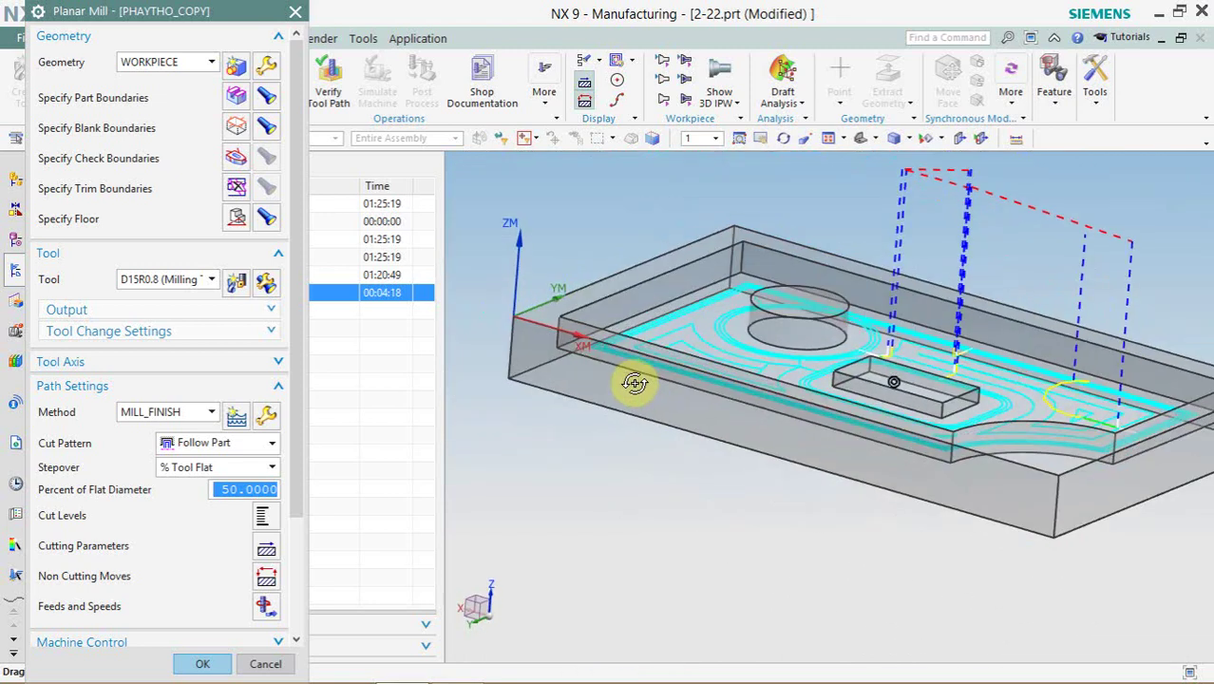
middle_click(255, 553)
- Set the inward stock tolerance to 0.0100, regenerate the path, and accept the operation
click(165, 70)
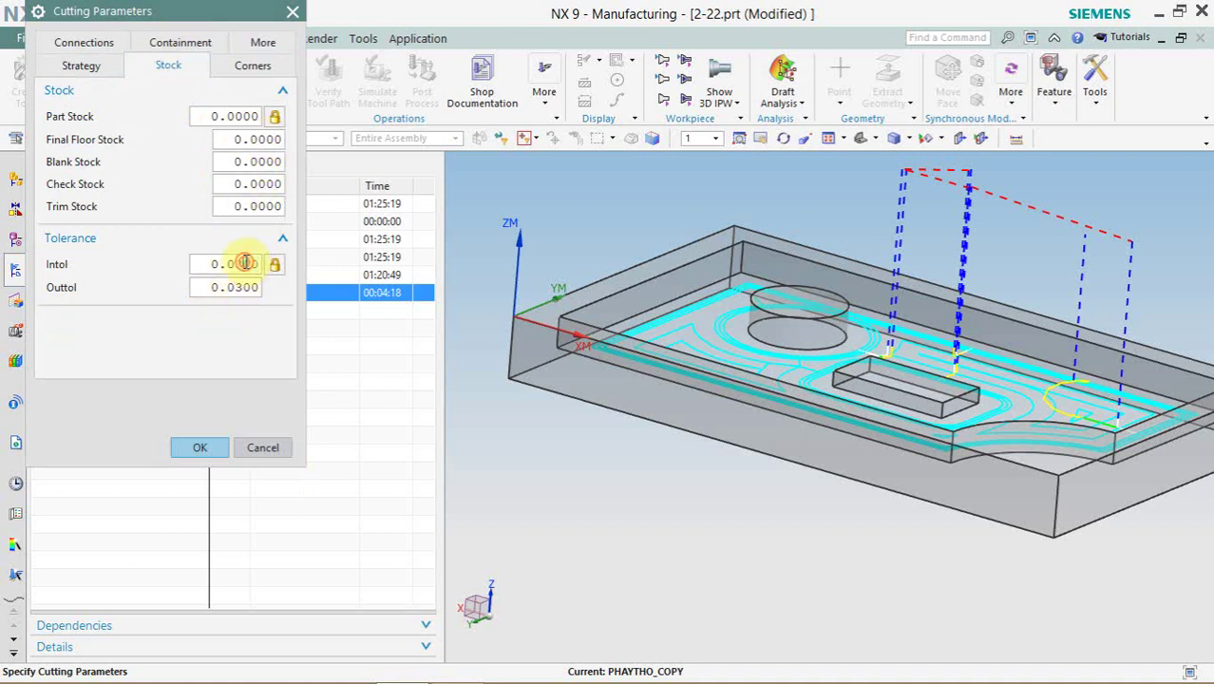
click(238, 263)
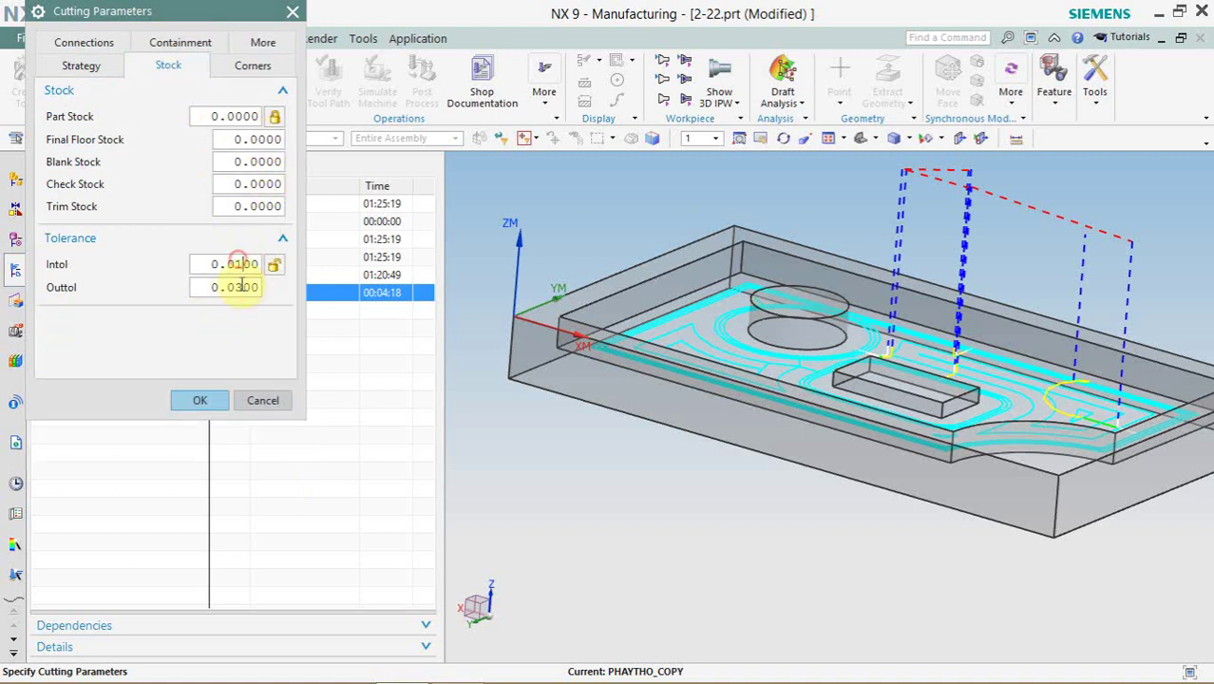
text(0.0100)
click(201, 400)
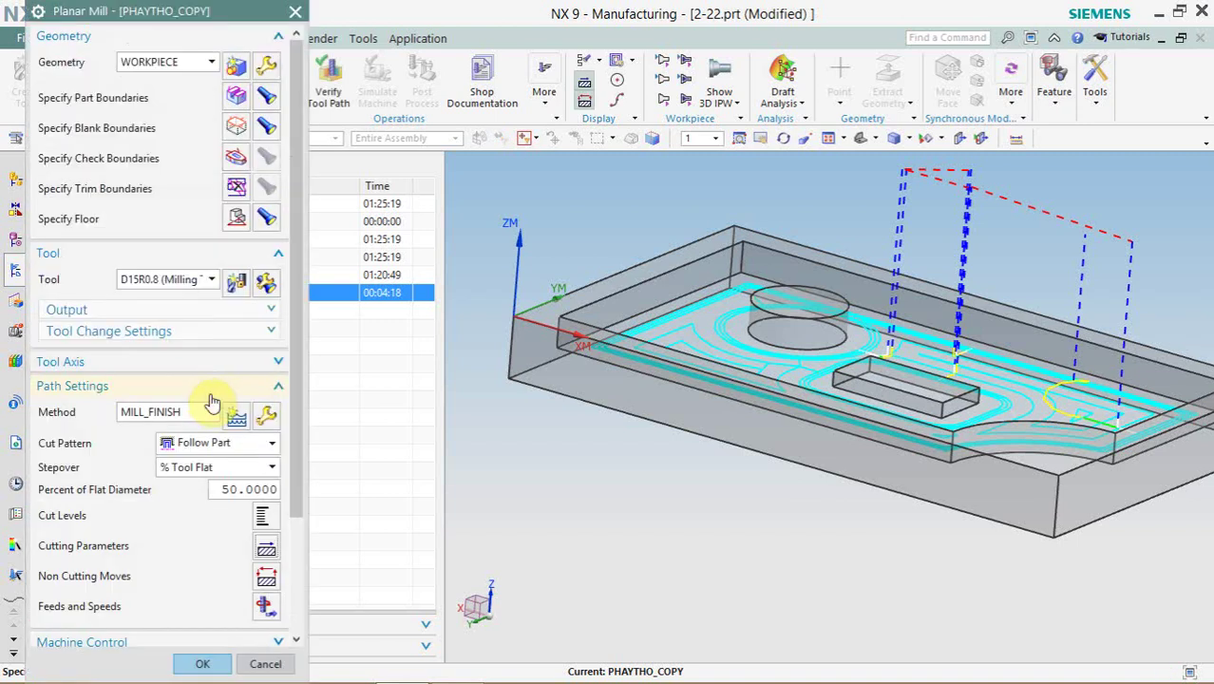
scroll(213, 448, down, 3)
click(114, 625)
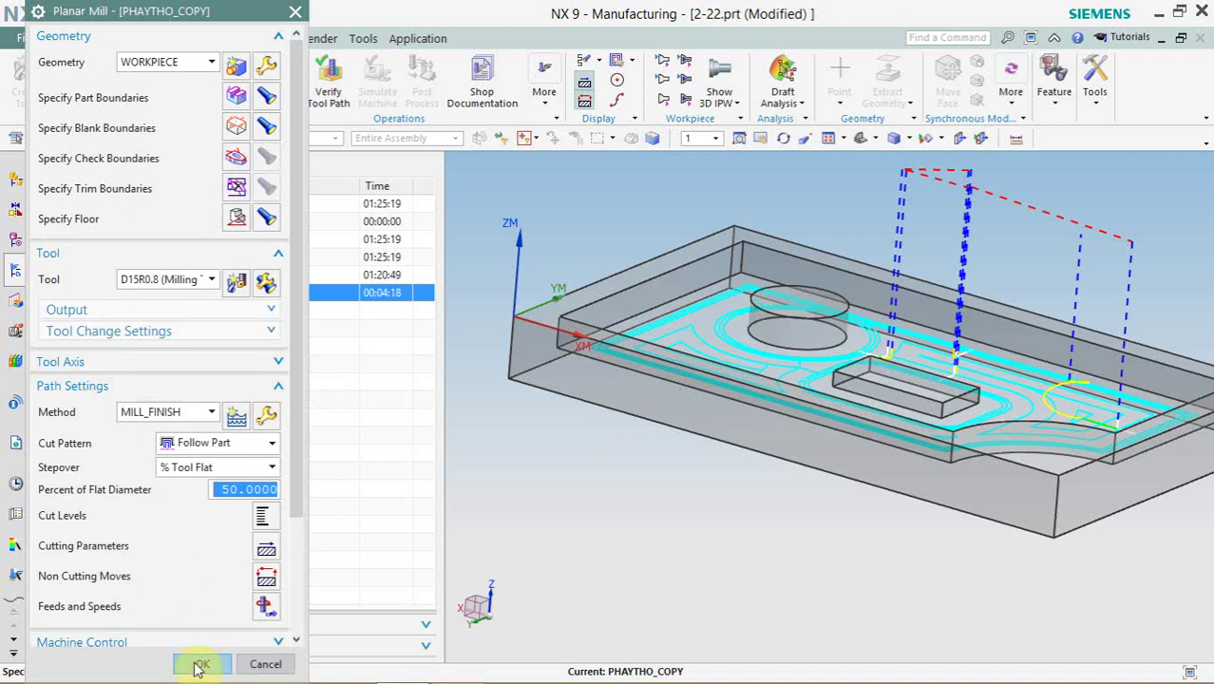
click(201, 664)
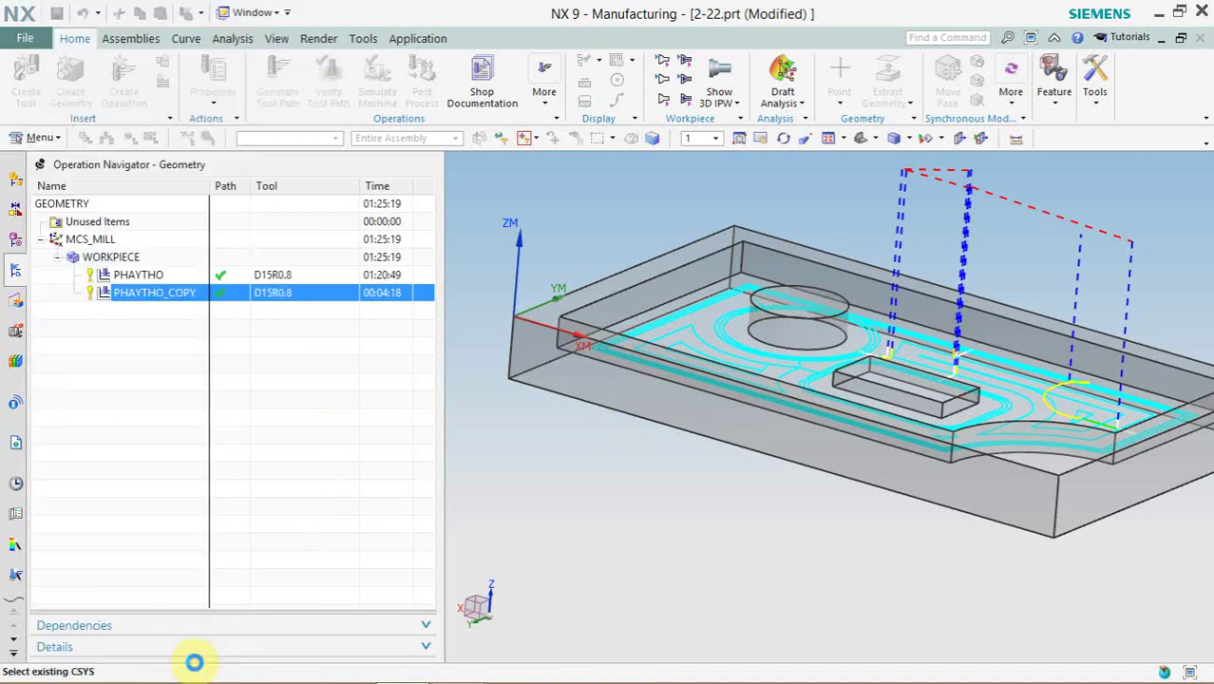
click(167, 275)
double_click(167, 275)
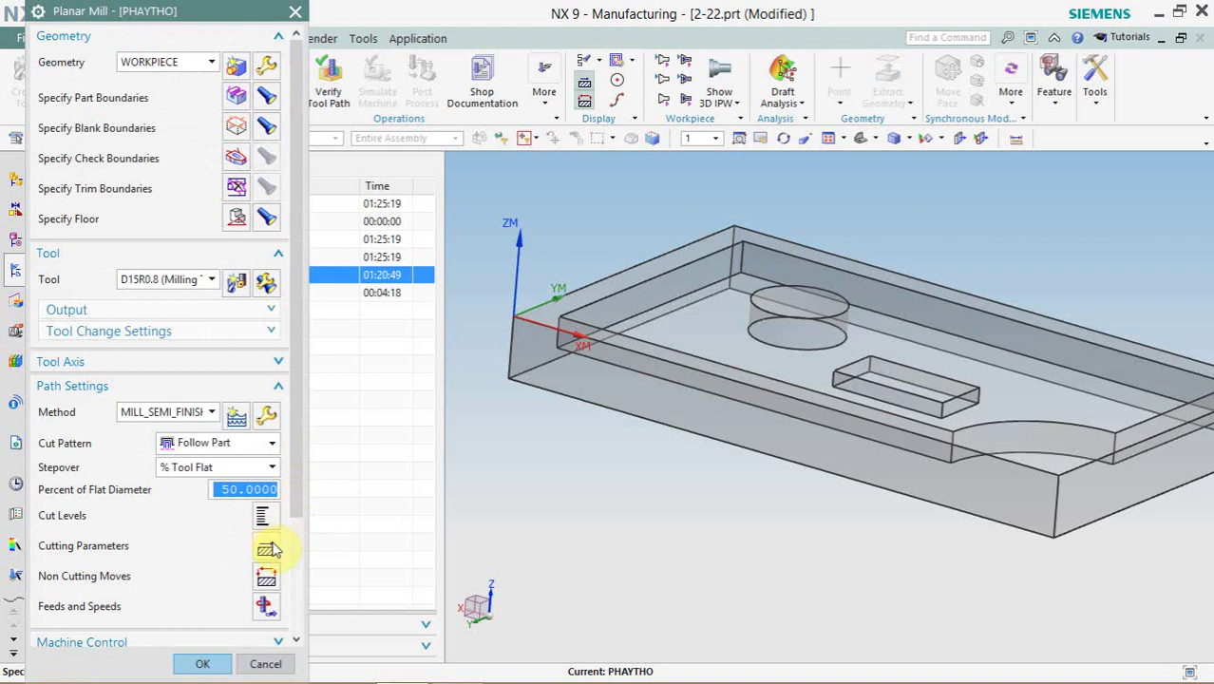
click(269, 548)
click(188, 67)
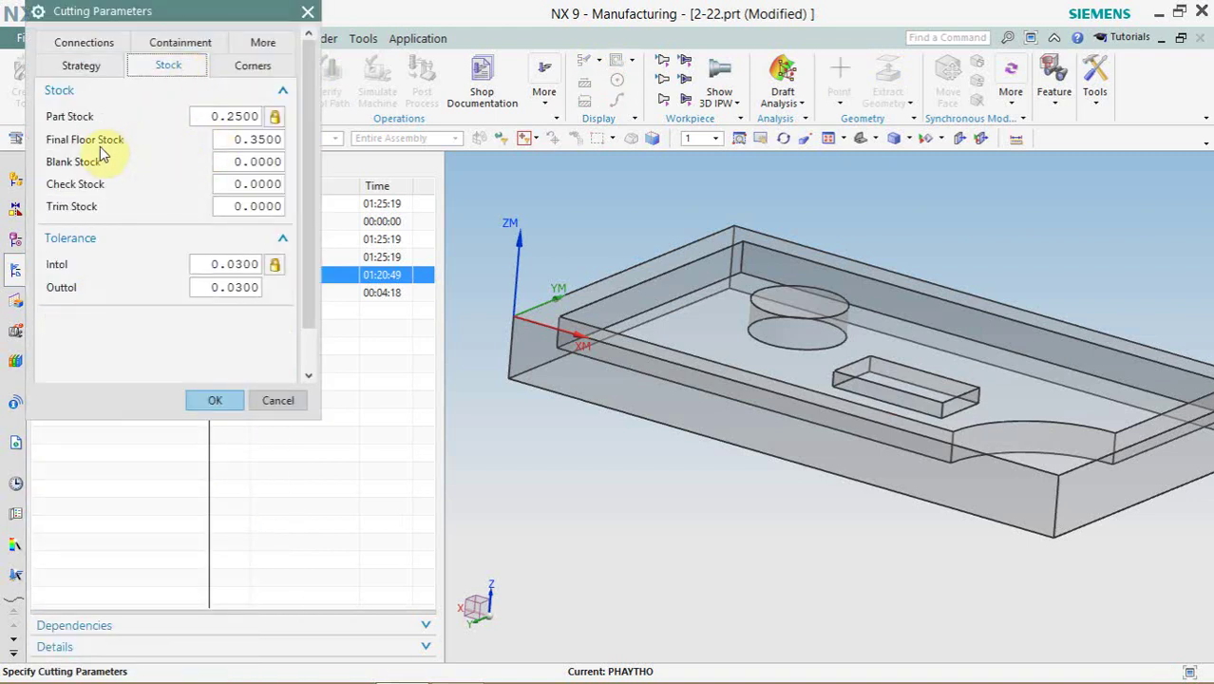
click(215, 400)
scroll(223, 513, down, 2)
click(208, 628)
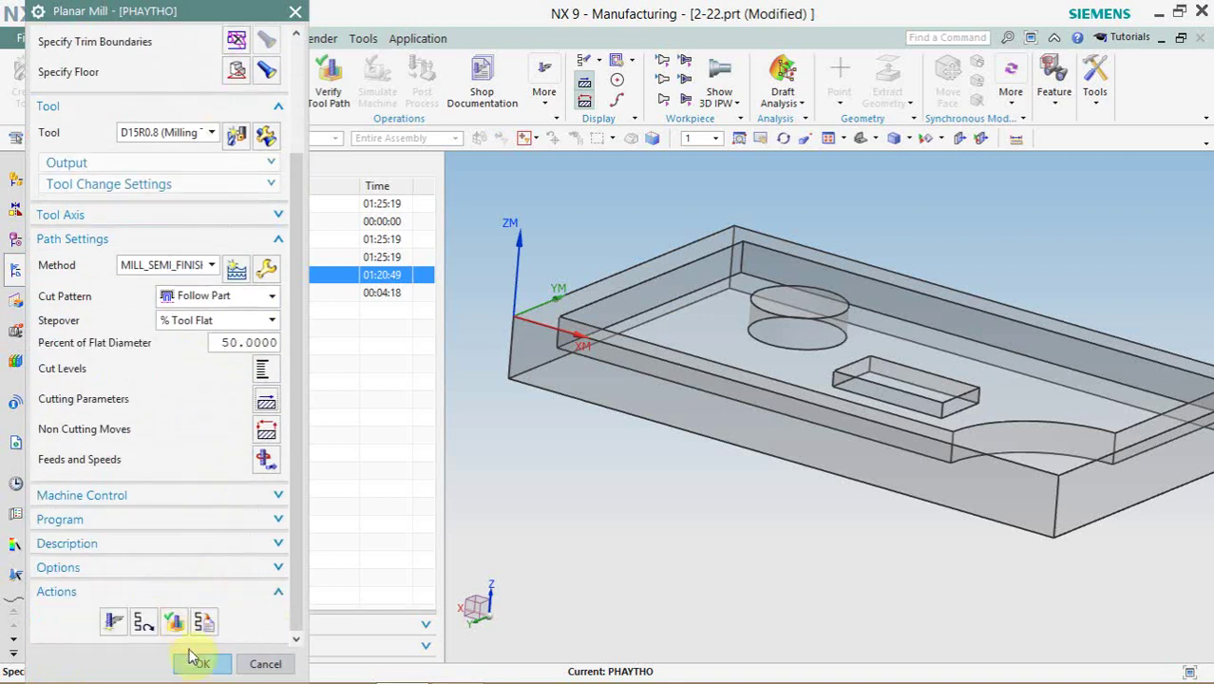
click(193, 662)
click(171, 252)
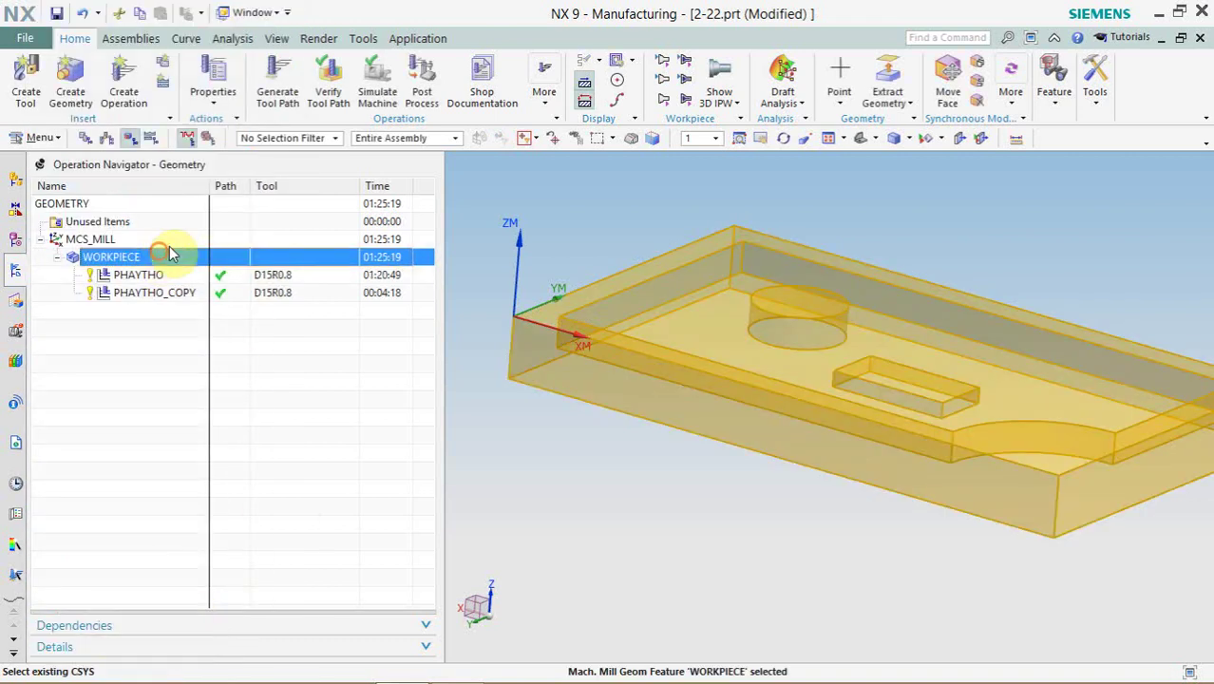
click(318, 84)
click(145, 587)
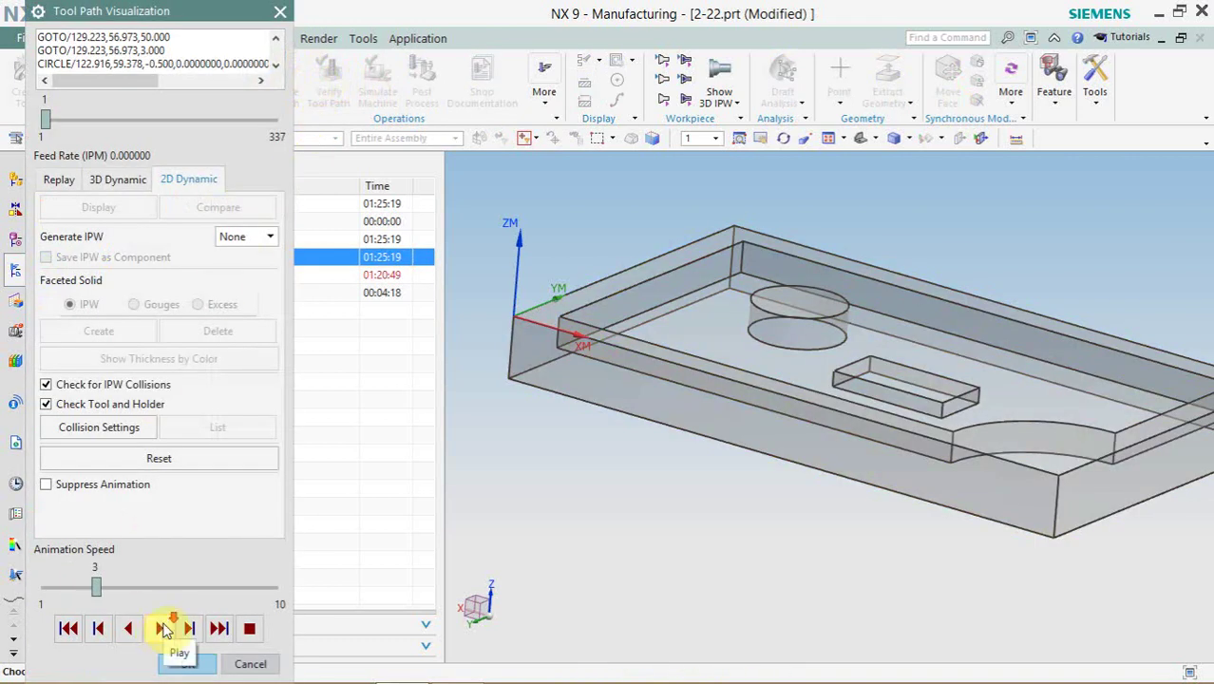
click(158, 628)
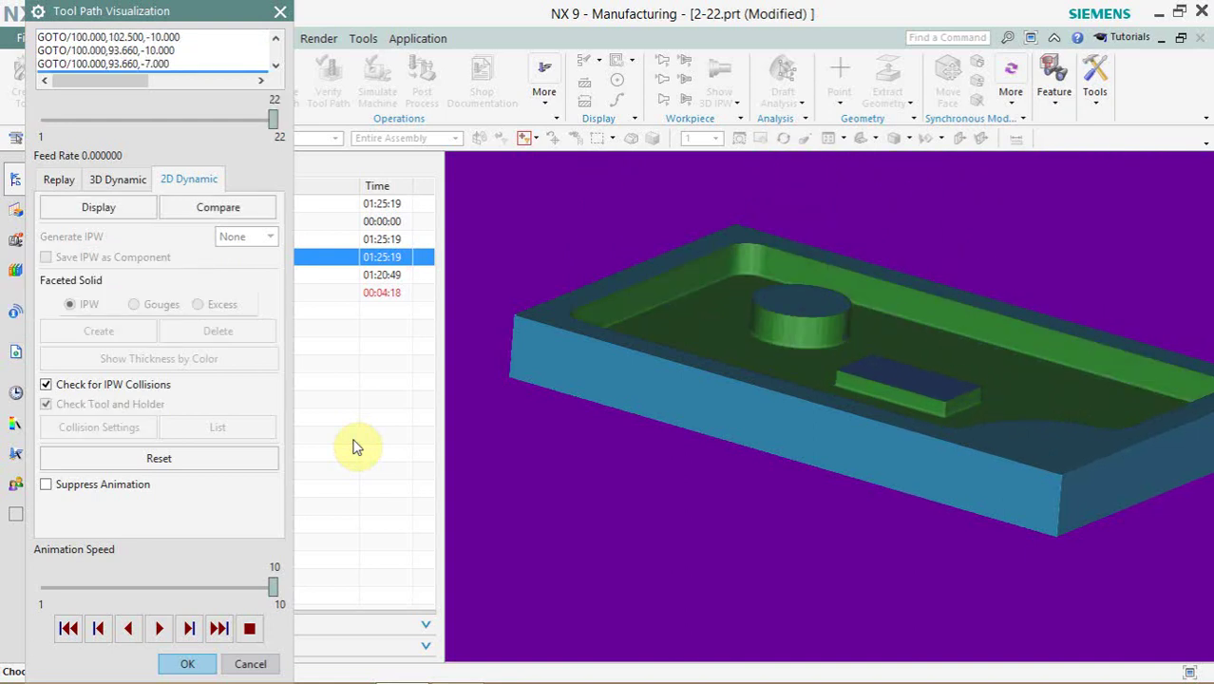
click(188, 664)
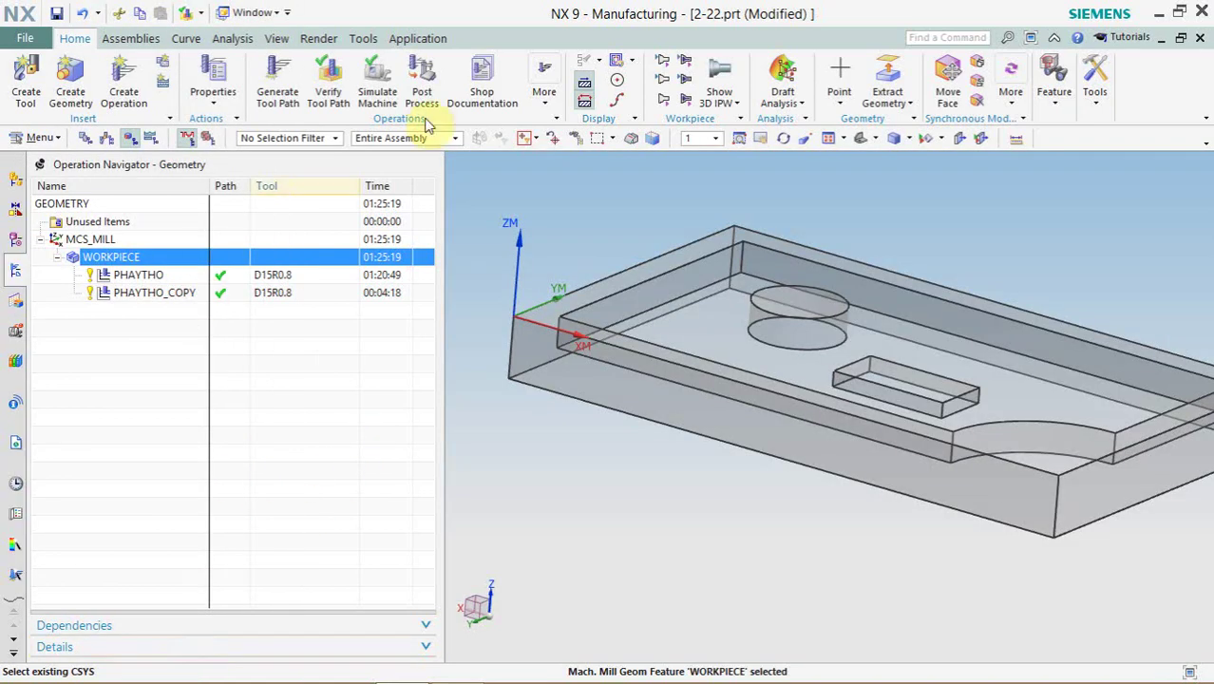
- Display the in-process workpiece as thickness by color and orbit to inspect it
click(719, 99)
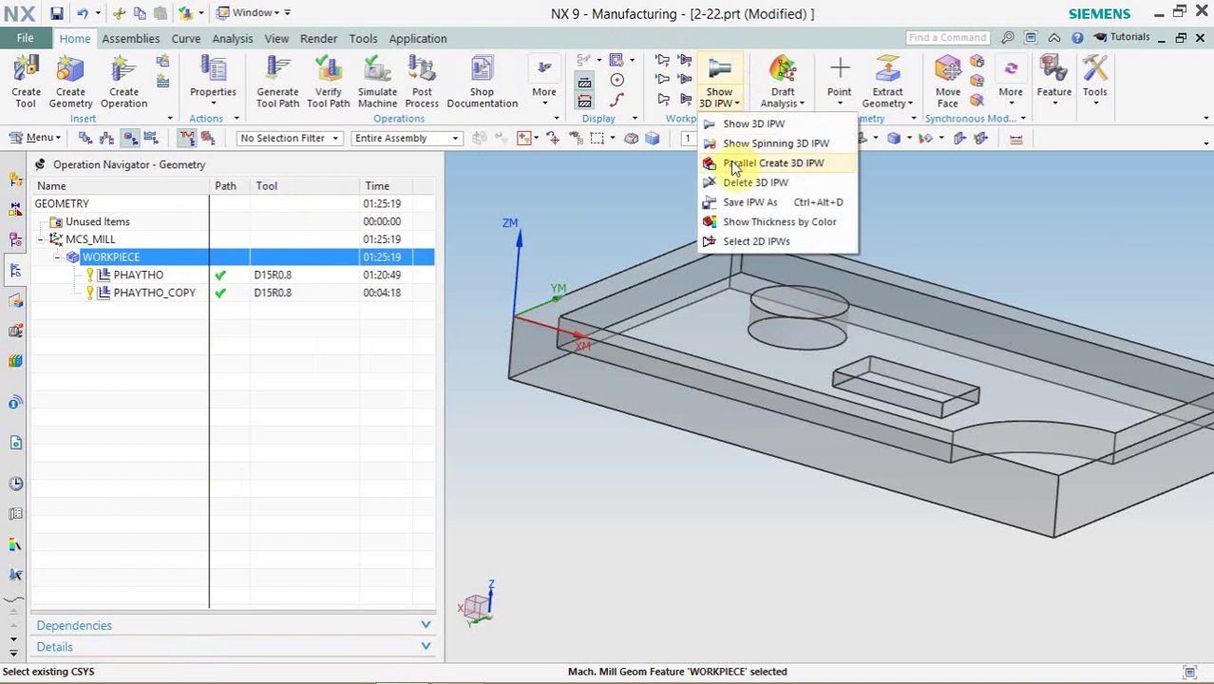
click(734, 221)
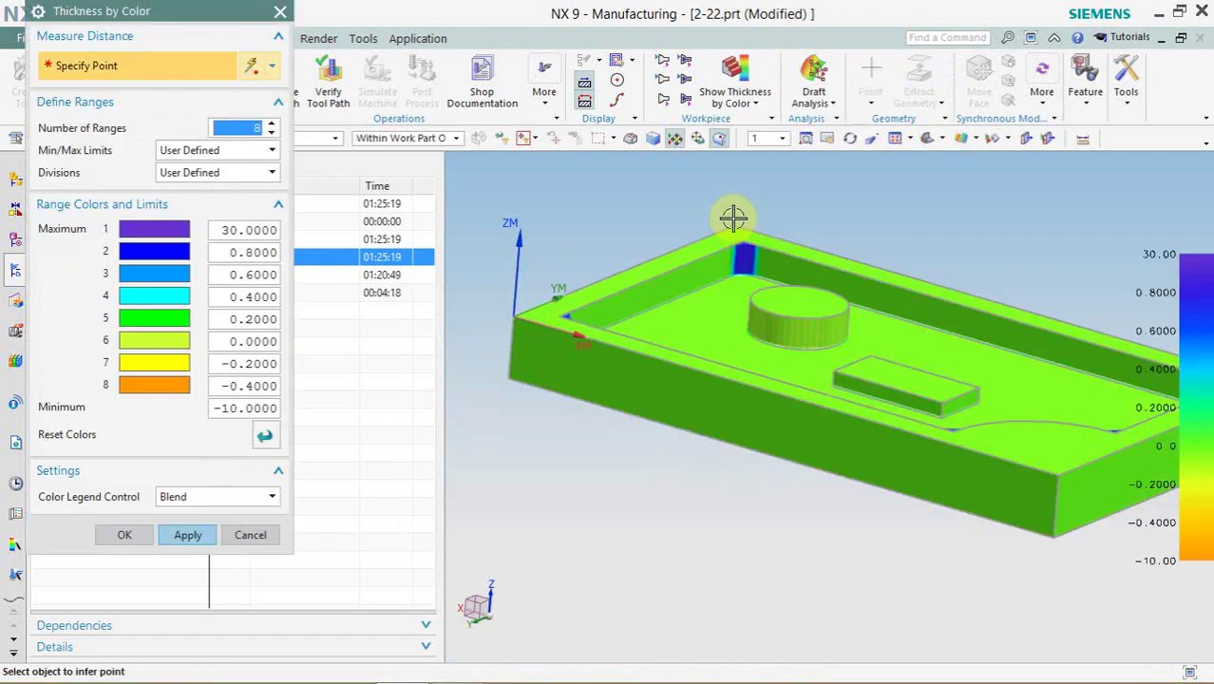
mouse_move(756, 190)
middle_down()
mouse_move(737, 255)
mouse_move(748, 261)
mouse_move(755, 187)
middle_up()
scroll(756, 187, up, 3)
scroll(724, 195, up, 2)
- Measure the leftover stock at the pocket corner, then close the analysis and tilt the view
click(780, 249)
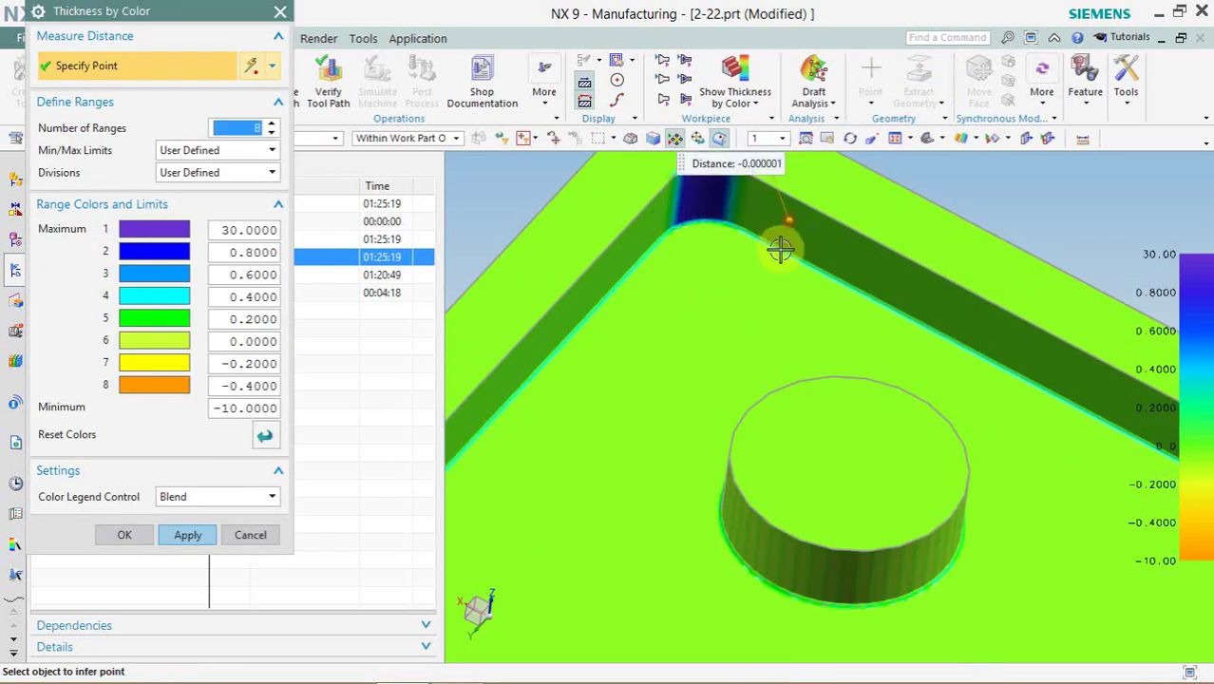
scroll(772, 256, up, 2)
scroll(778, 240, up, 2)
scroll(771, 250, down, 1)
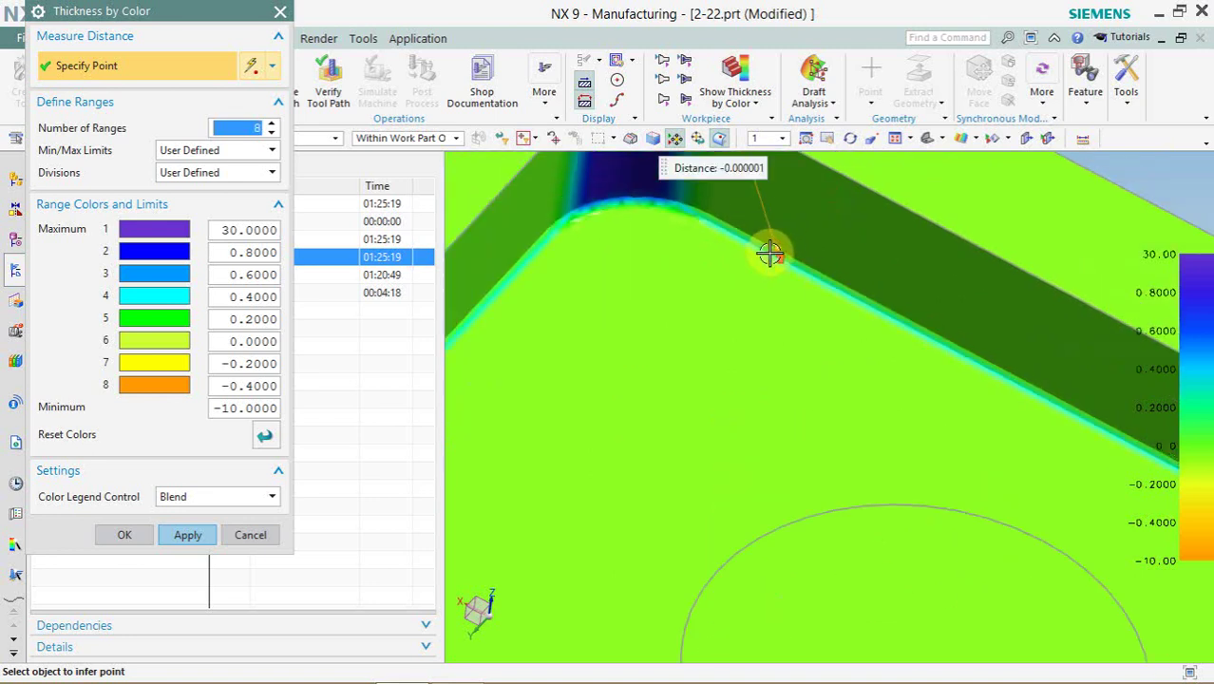
scroll(768, 252, down, 5)
scroll(768, 254, down, 2)
click(253, 535)
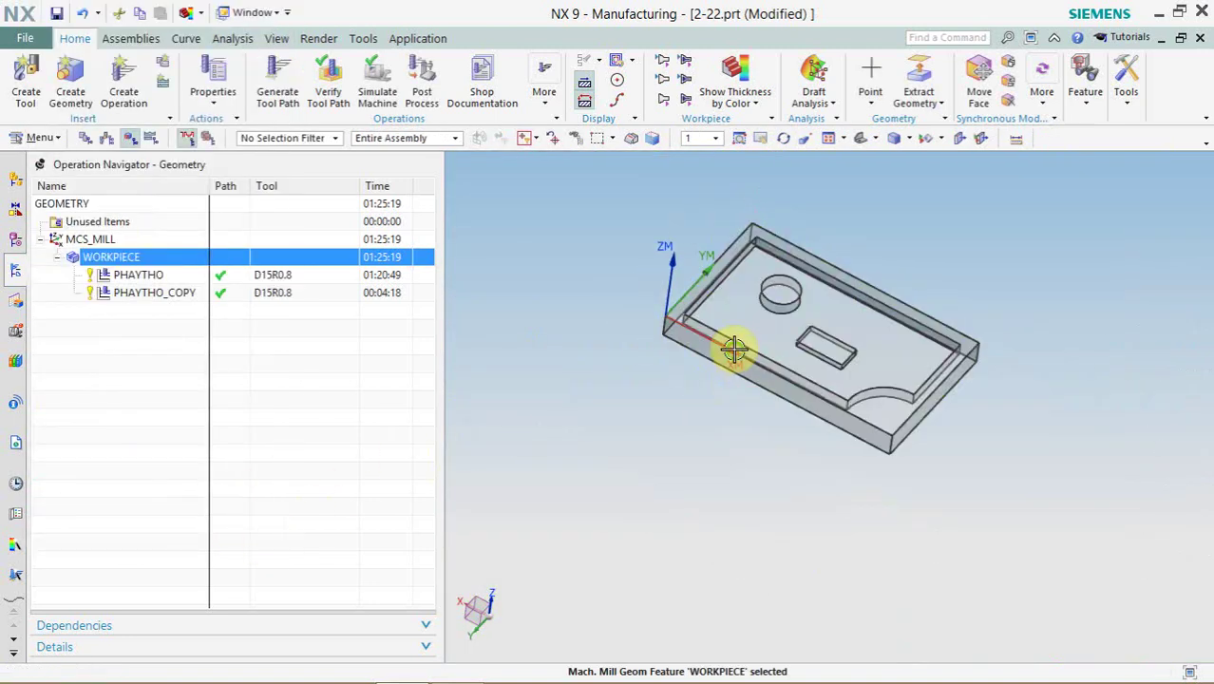
mouse_move(731, 344)
middle_down()
mouse_move(766, 279)
mouse_move(760, 289)
middle_up()
click(121, 320)
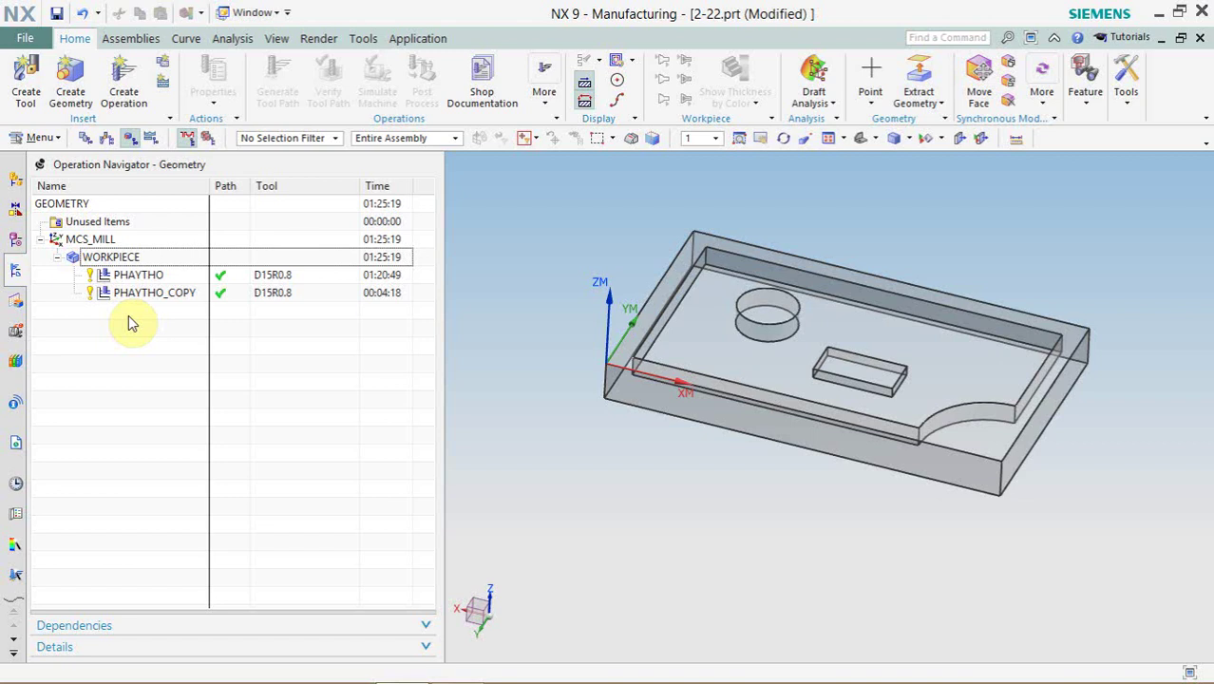
- Create a new 15 mm flat end mill, D15R0, as PHAYTHO_COPY's tool
click(161, 292)
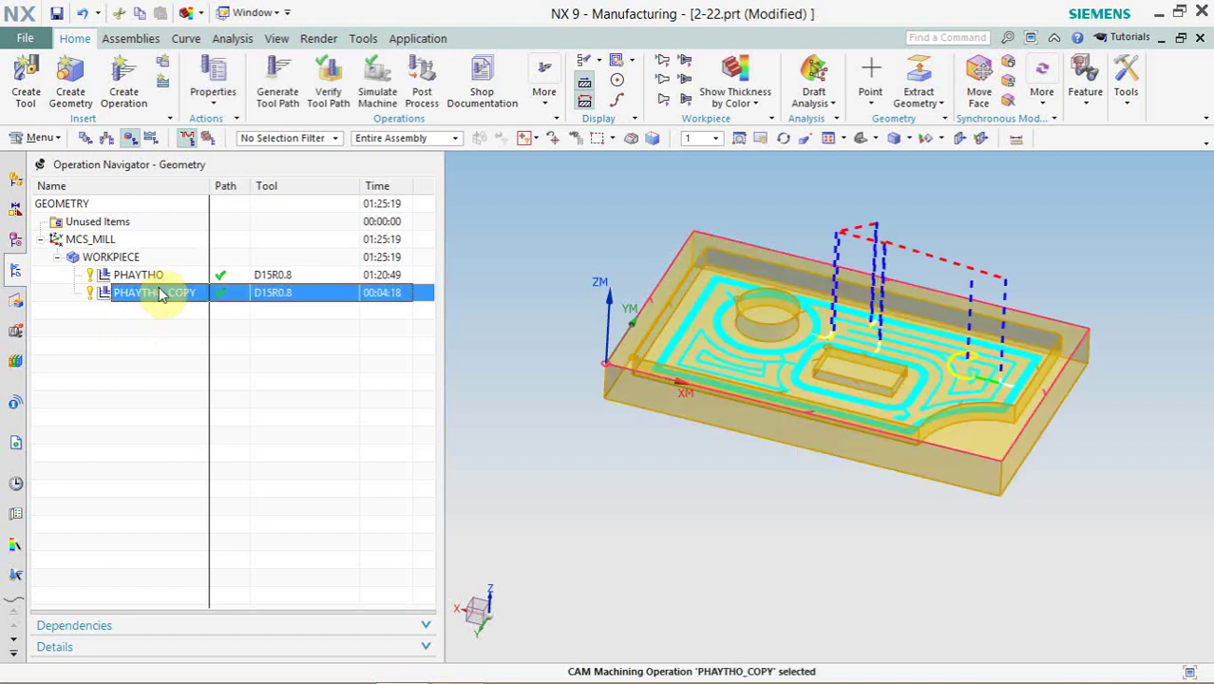
double_click(161, 292)
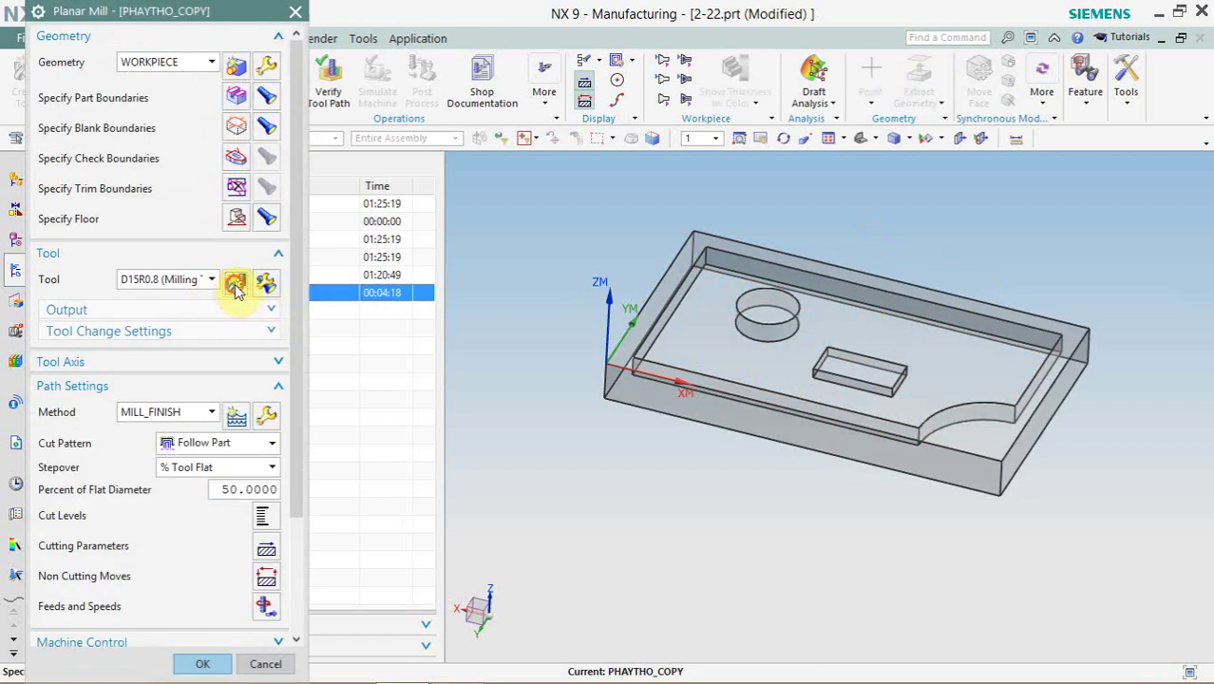
click(235, 285)
click(83, 195)
text(D15r)
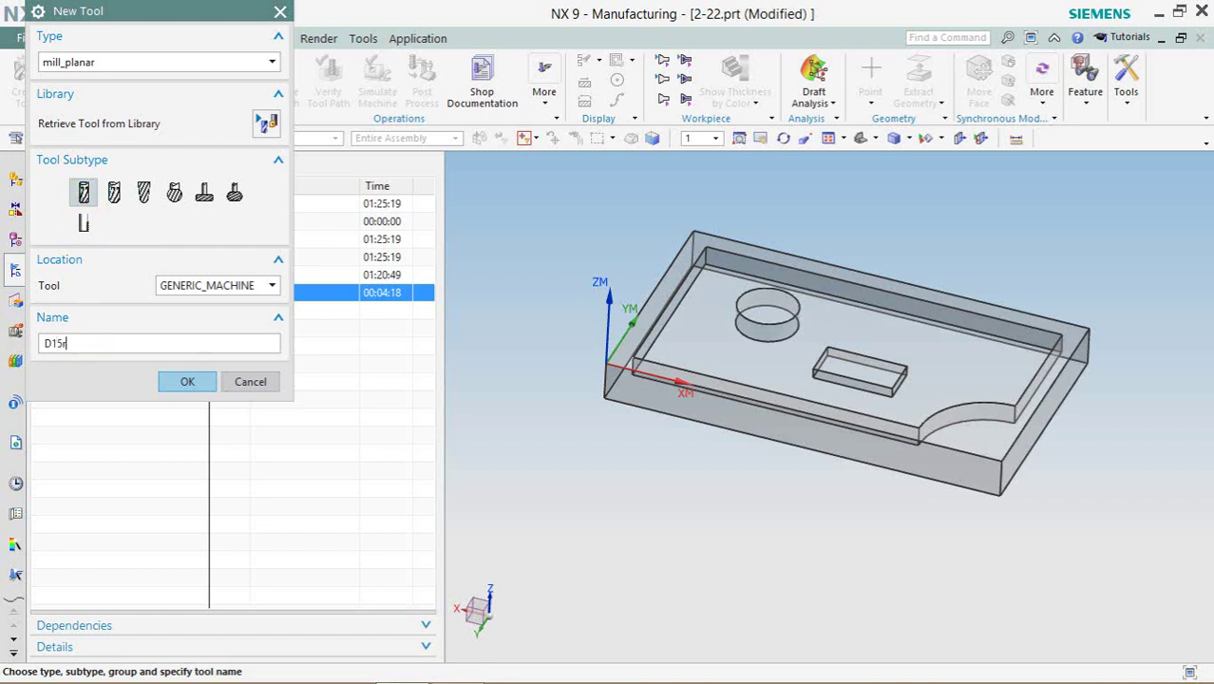
key(Return)
text(15.0000)
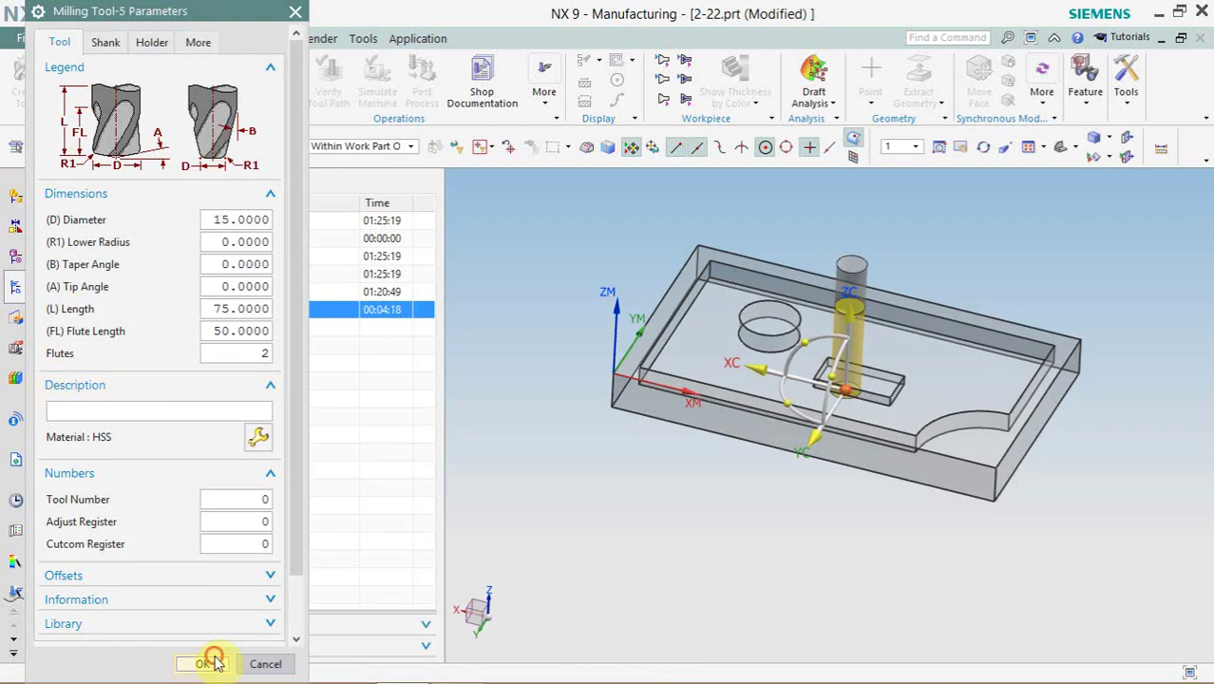
click(214, 662)
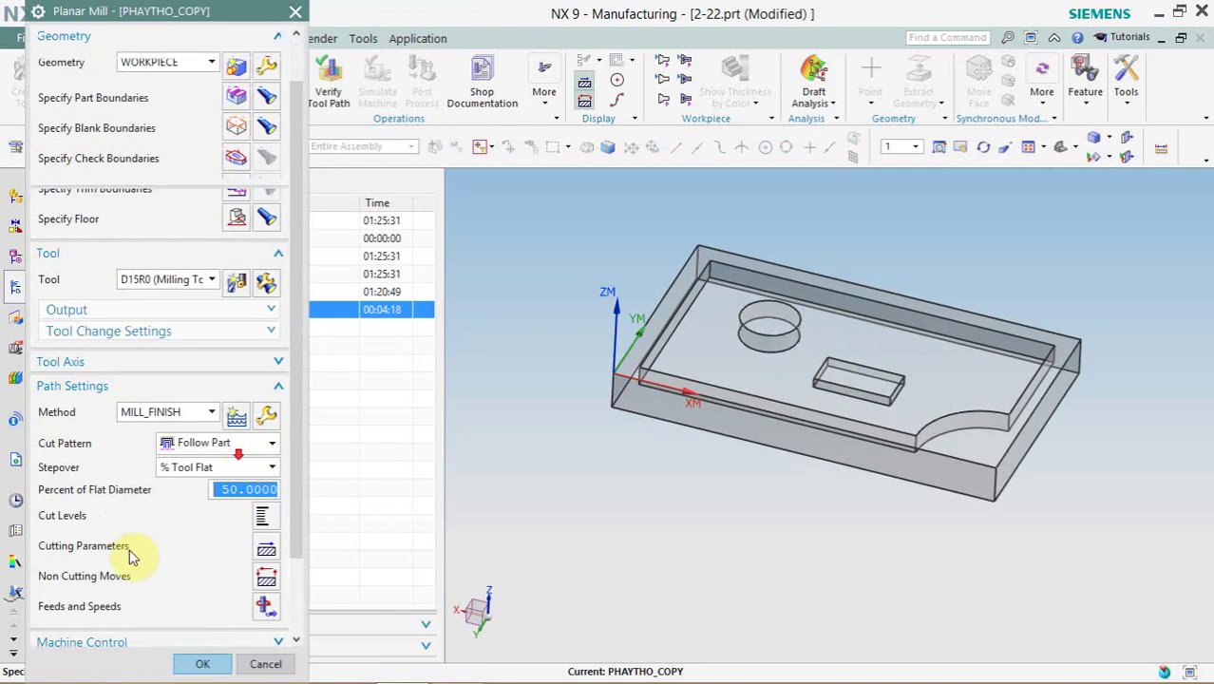
- Regenerate the PHAYTHO_COPY toolpath with D15R0 and accept the operation
scroll(128, 570, down, 3)
click(117, 621)
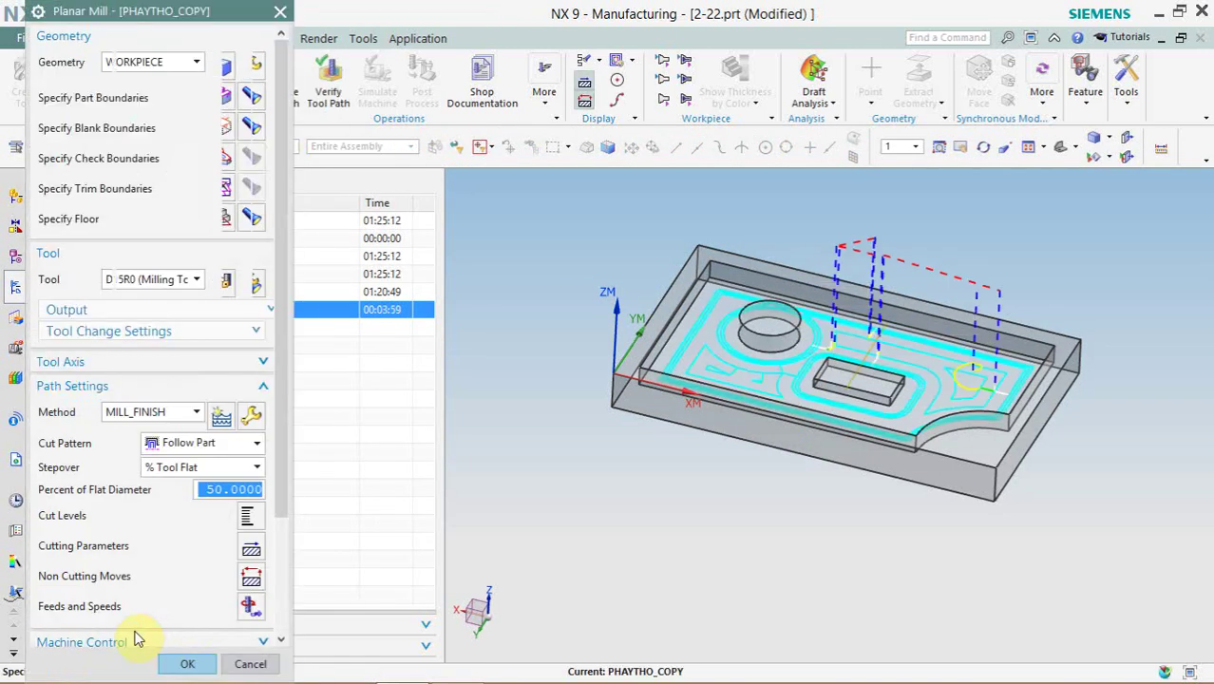
scroll(202, 608, down, 3)
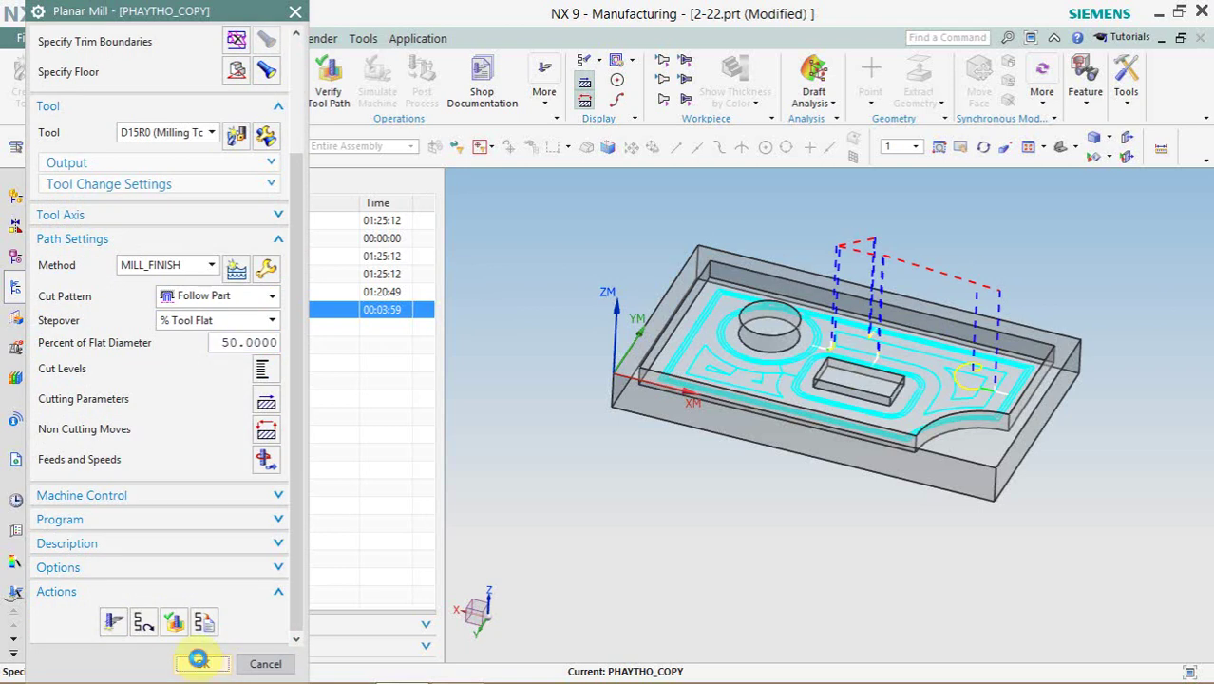
click(197, 662)
- Copy and paste PHAYTHO_COPY to create PHAYTHO_COPY_COPY and open it for editing
right_click(171, 291)
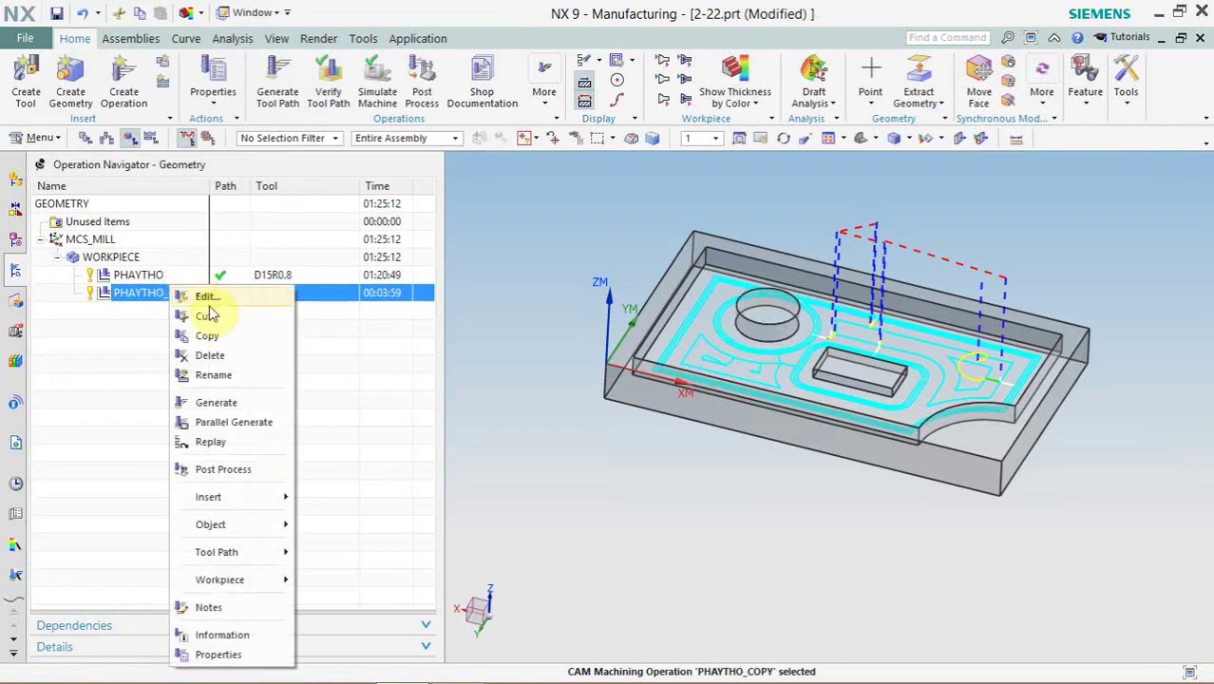
click(220, 331)
right_click(192, 292)
click(220, 354)
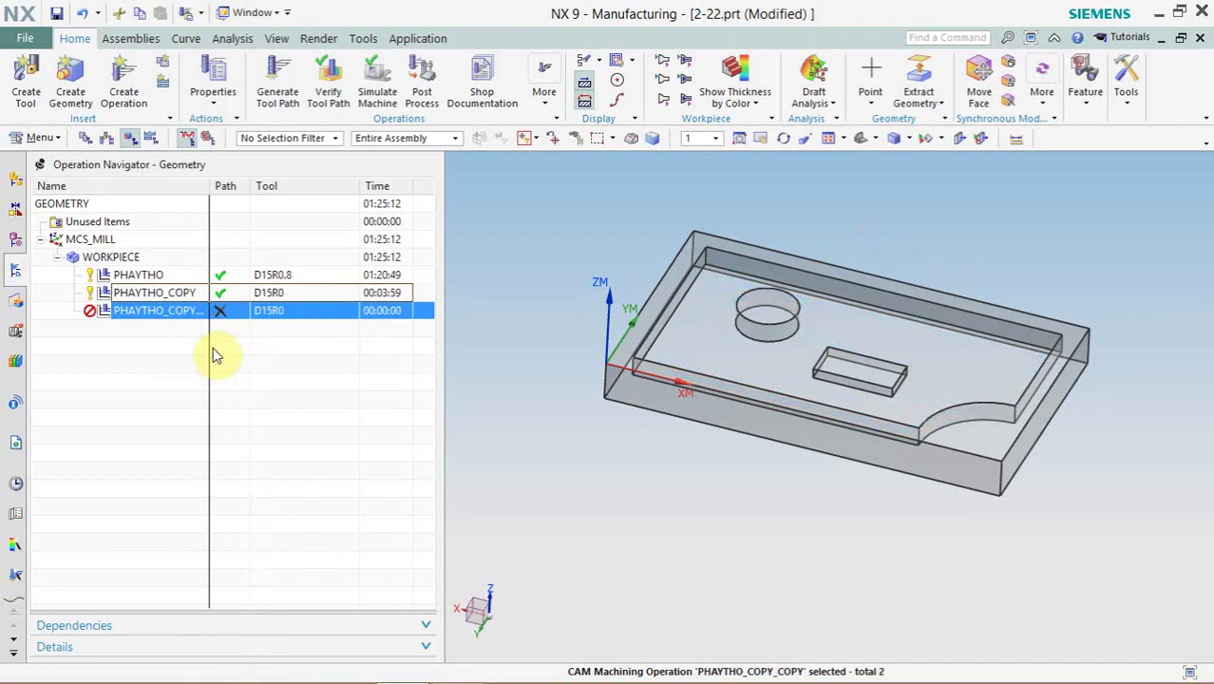
double_click(184, 311)
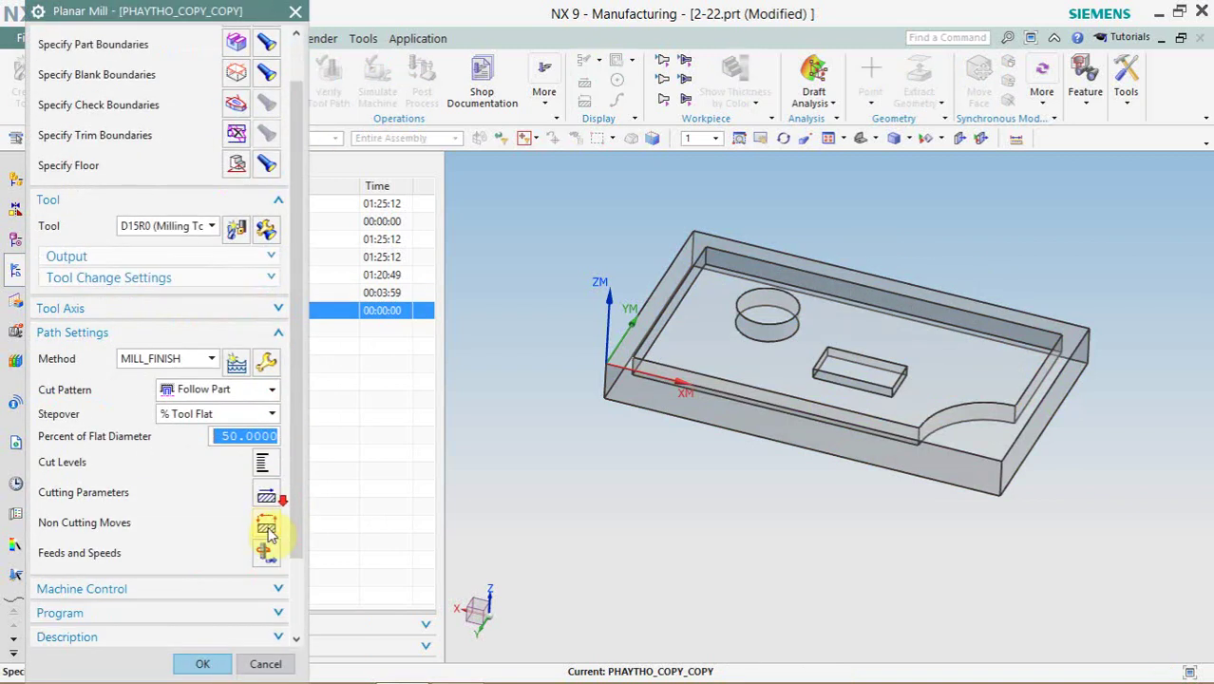
- Under Cutting Parameters containment, use D15R0 as the reference tool with 2.0 overlap
click(266, 500)
click(187, 45)
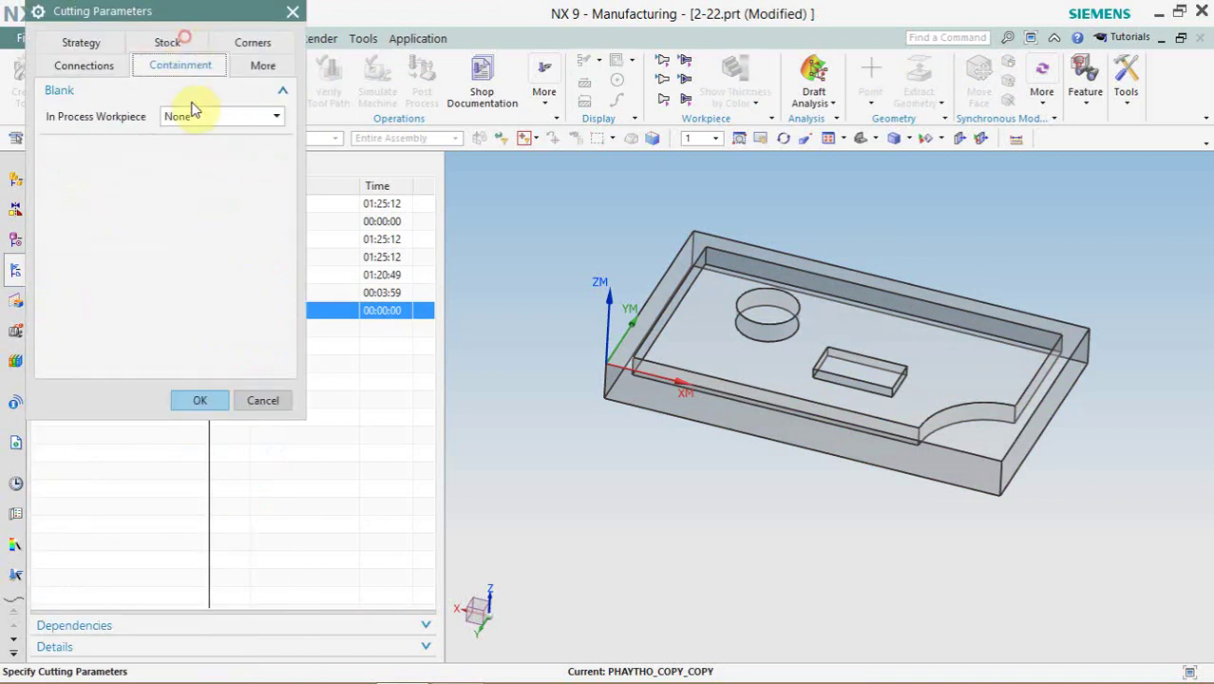
click(198, 115)
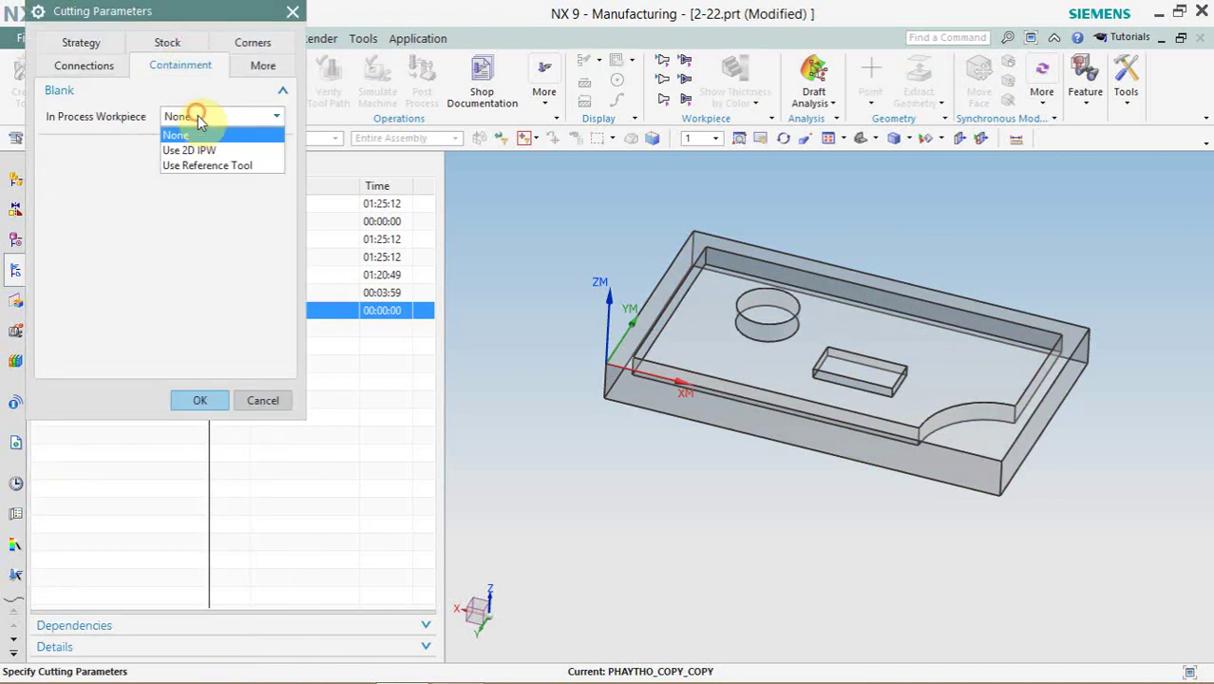
click(205, 165)
click(205, 174)
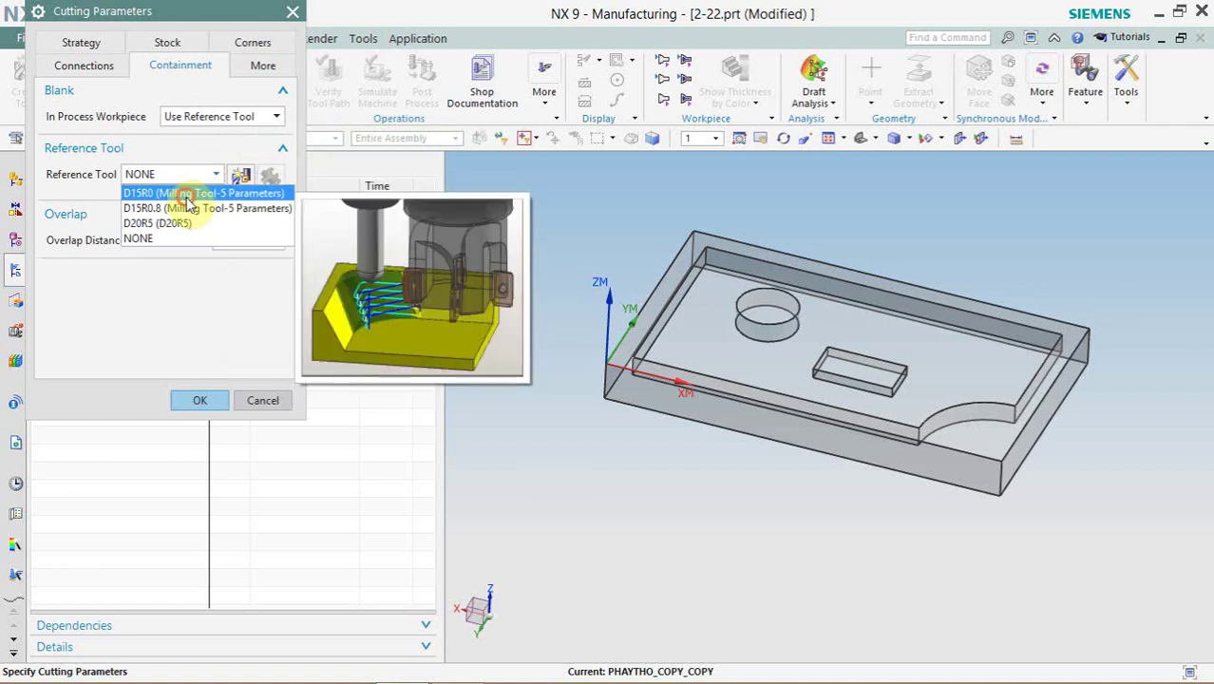
click(184, 193)
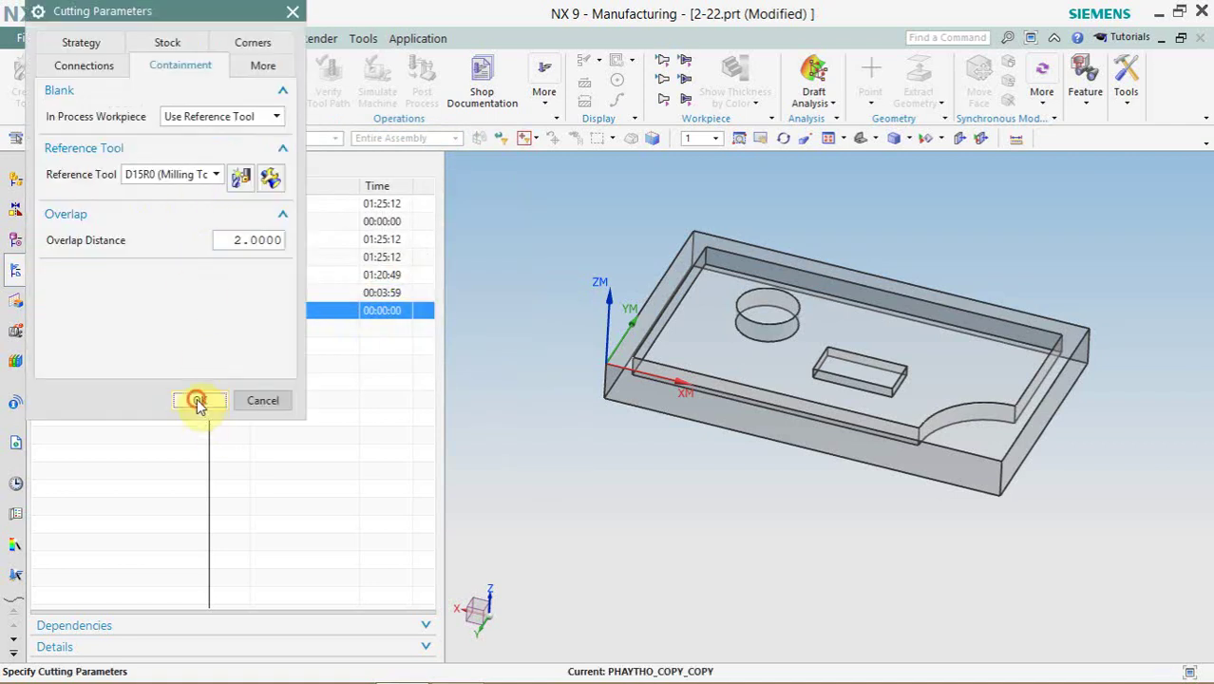
click(198, 400)
- Create a new end mill with 2 mm diameter and Define Shank turned on
click(236, 231)
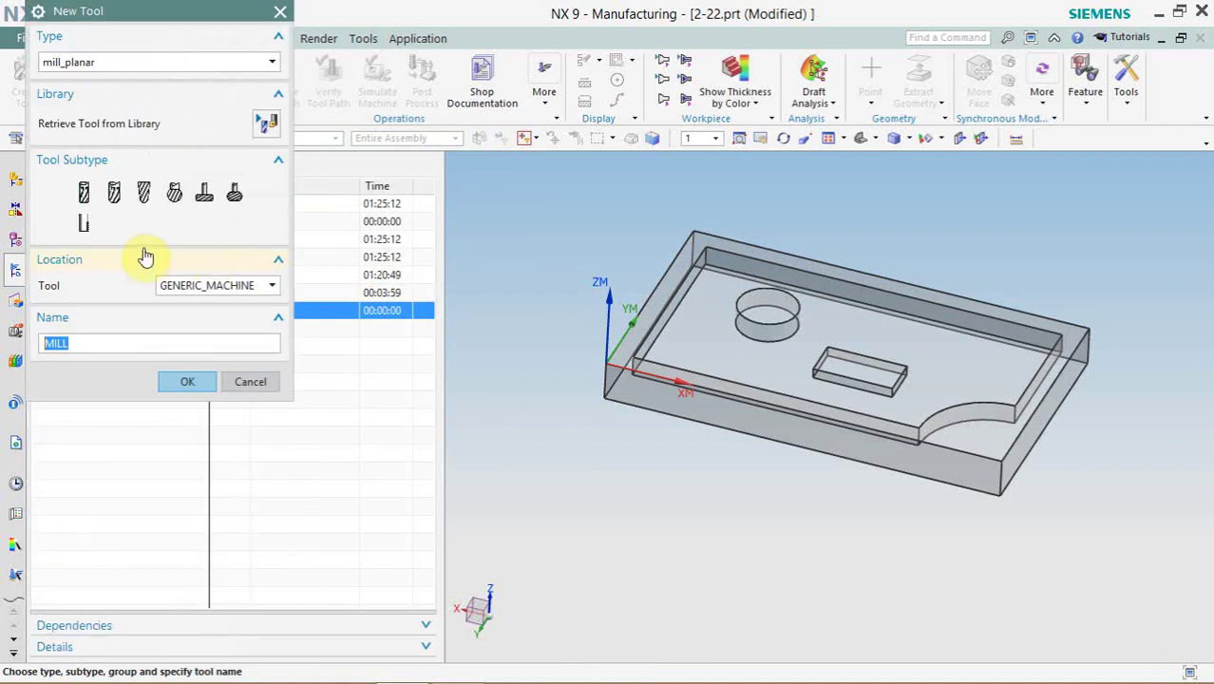
click(87, 195)
text(d2)
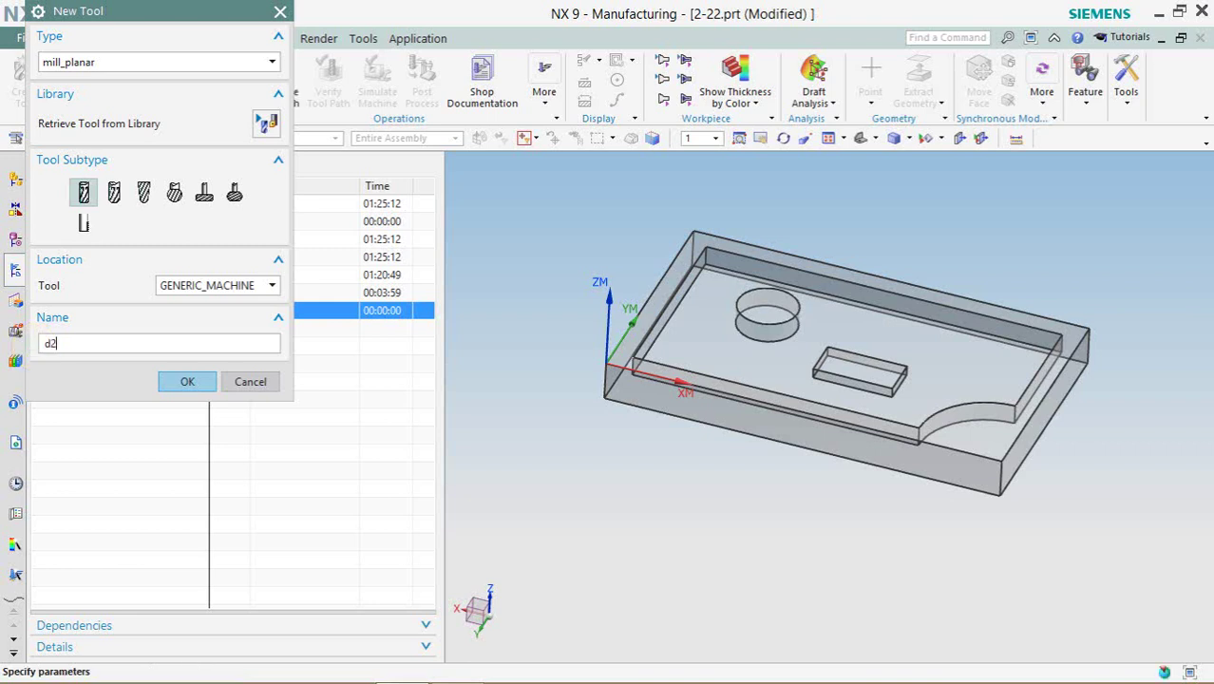
key(Return)
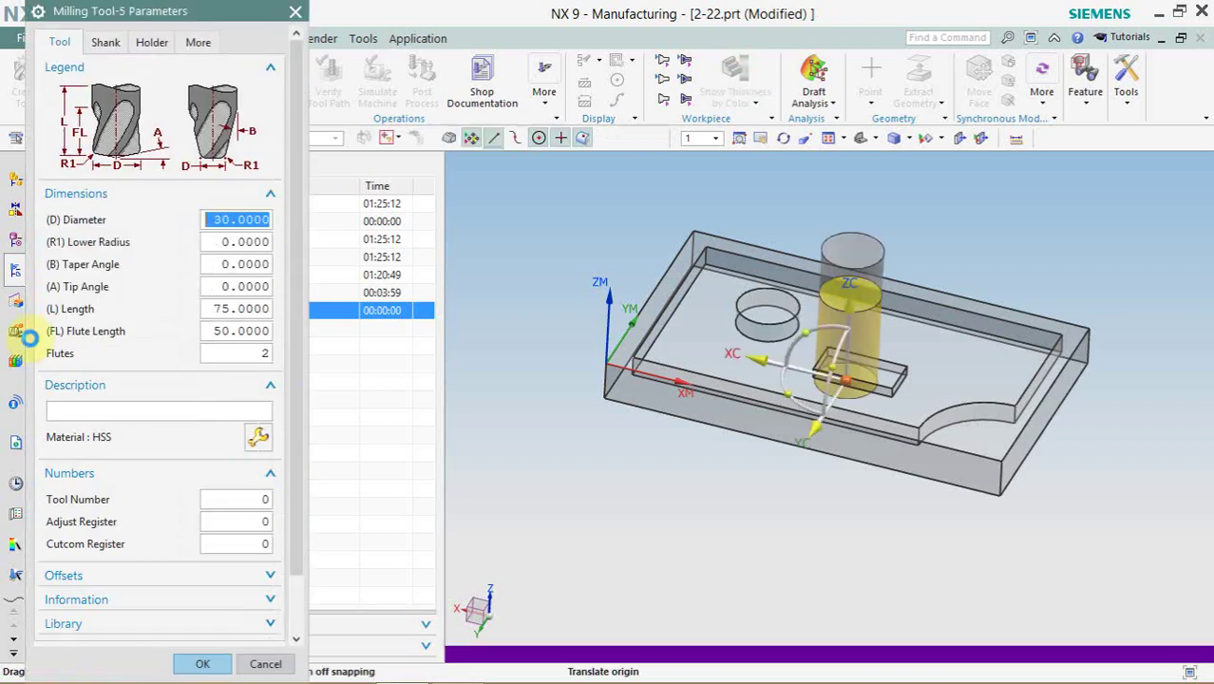
text(2)
key(Return)
scroll(142, 428, down, 5)
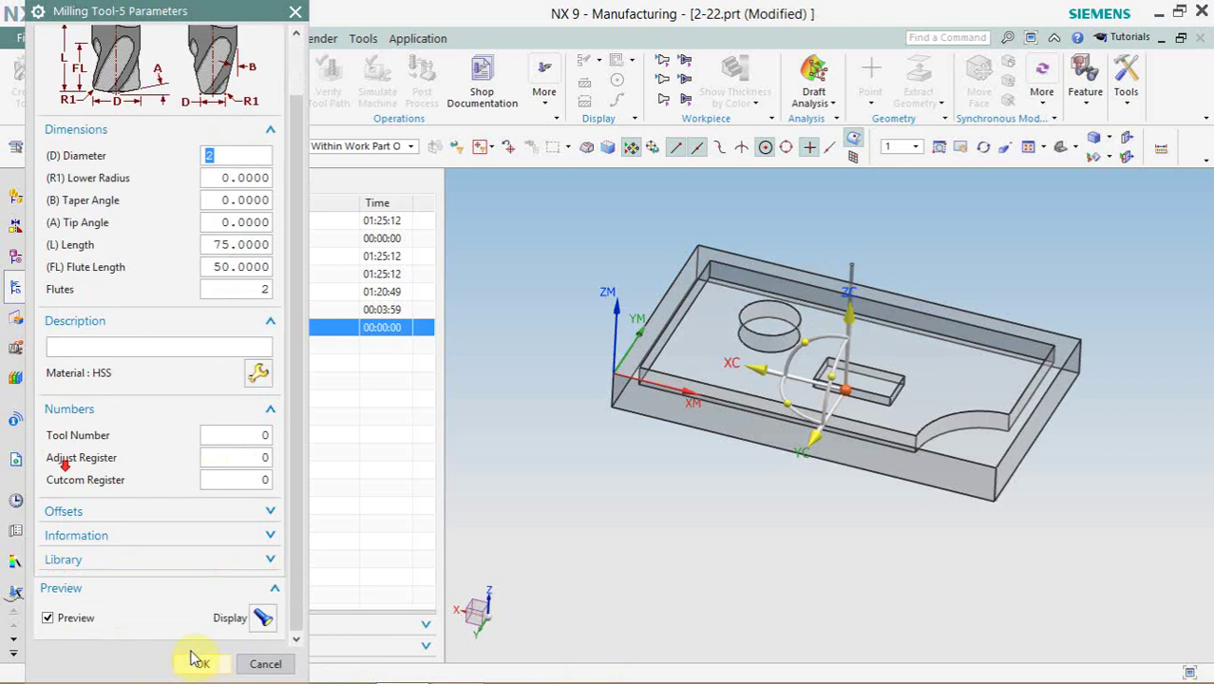
scroll(203, 555, up, 5)
click(150, 42)
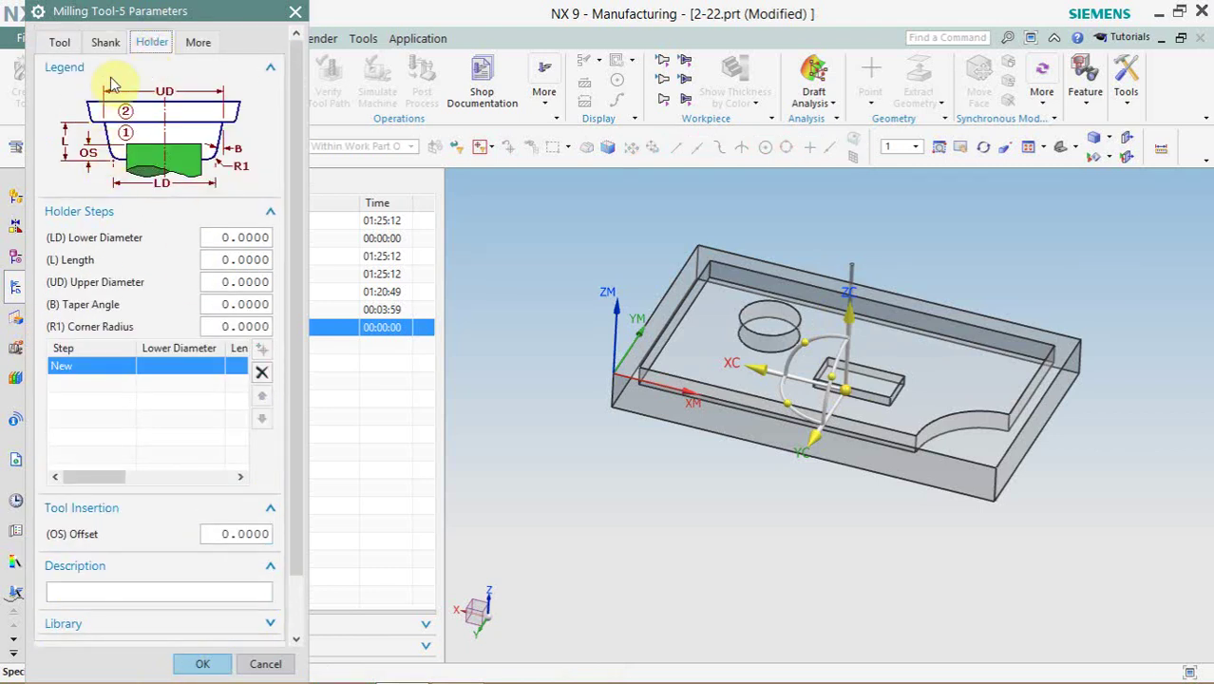
click(105, 41)
click(91, 90)
scroll(247, 370, down, 3)
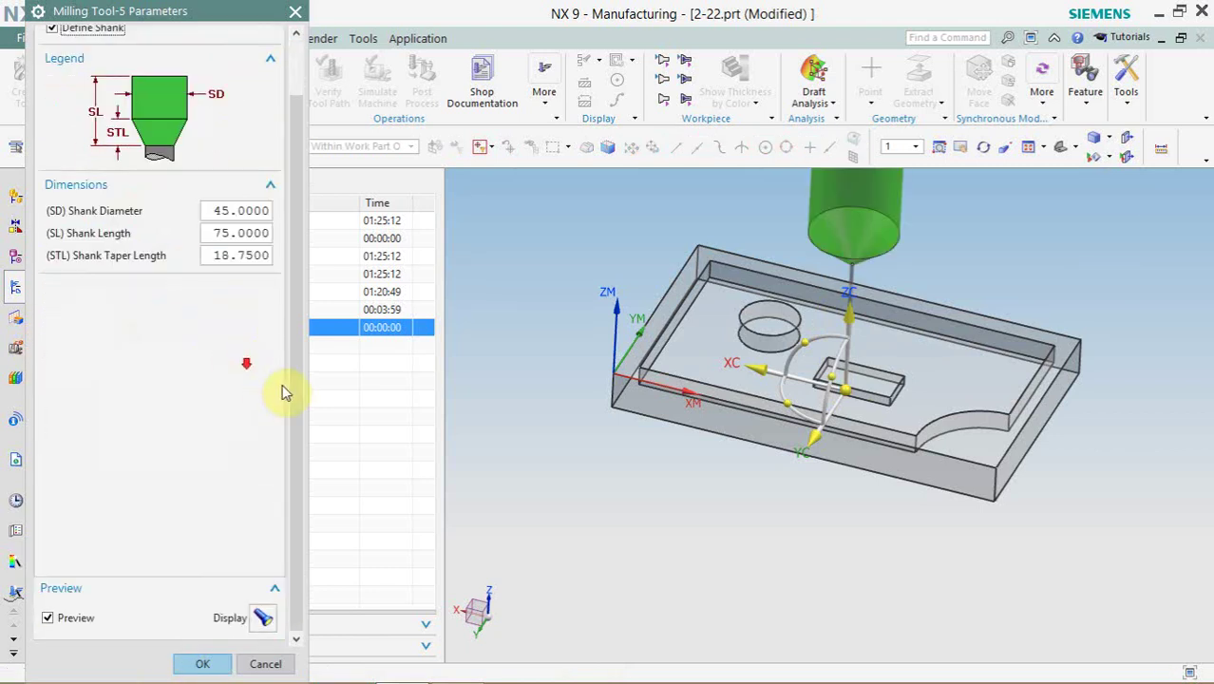
click(202, 662)
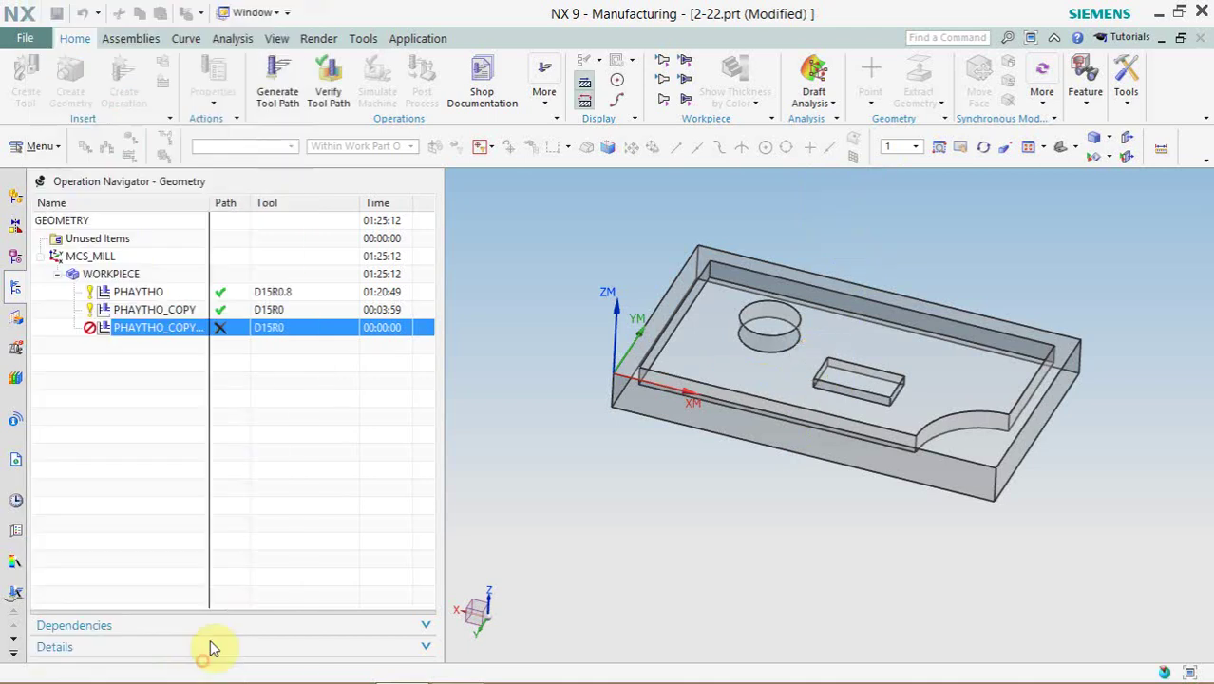
- Generate an initial path, then set cut levels to Constant with 0.1 depth per cut
scroll(155, 596, down, 3)
scroll(114, 623, down, 1)
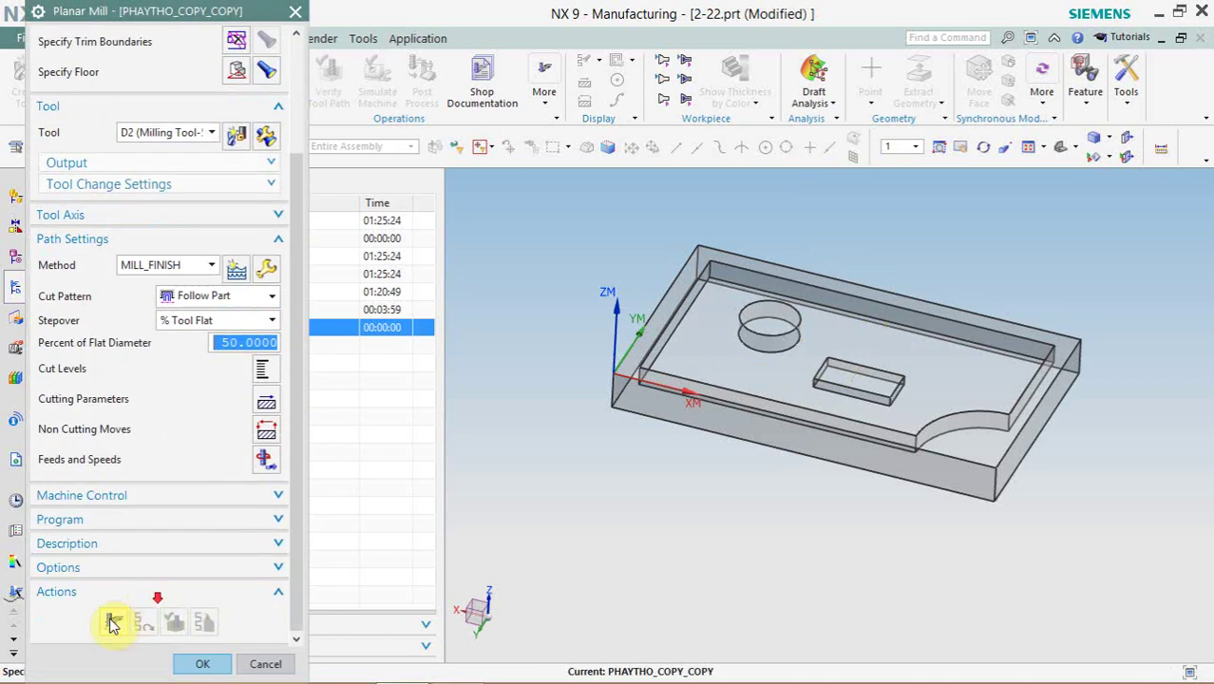
click(114, 620)
scroll(715, 266, up, 3)
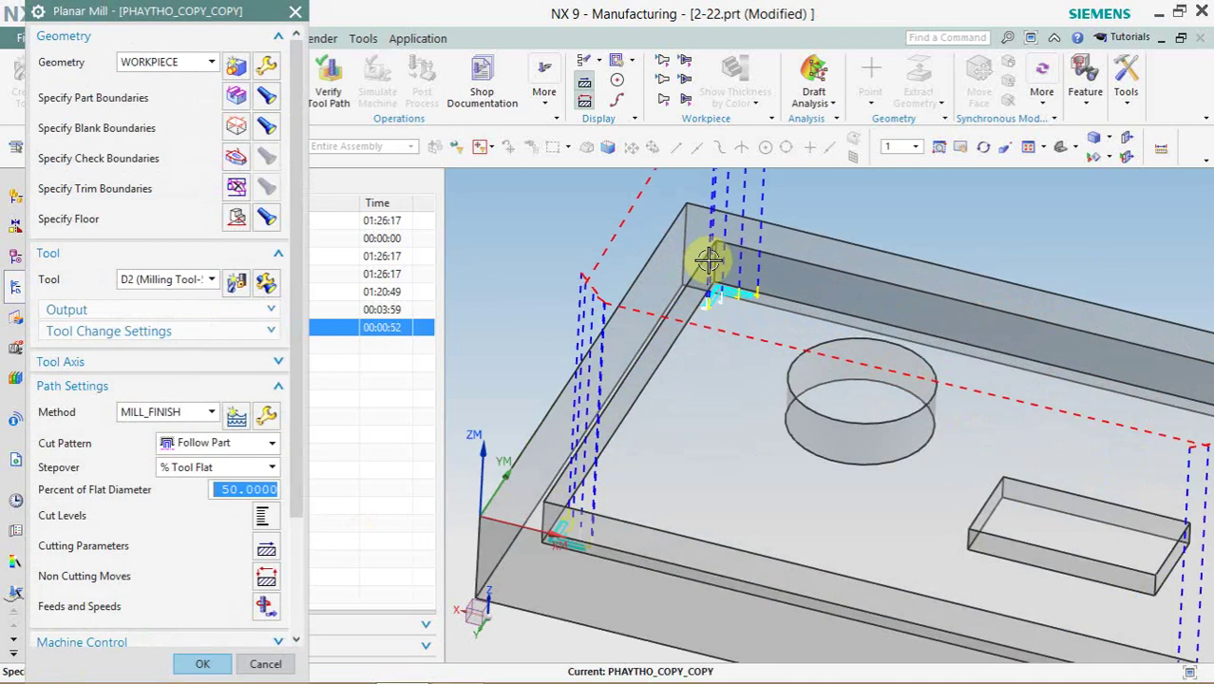
click(261, 521)
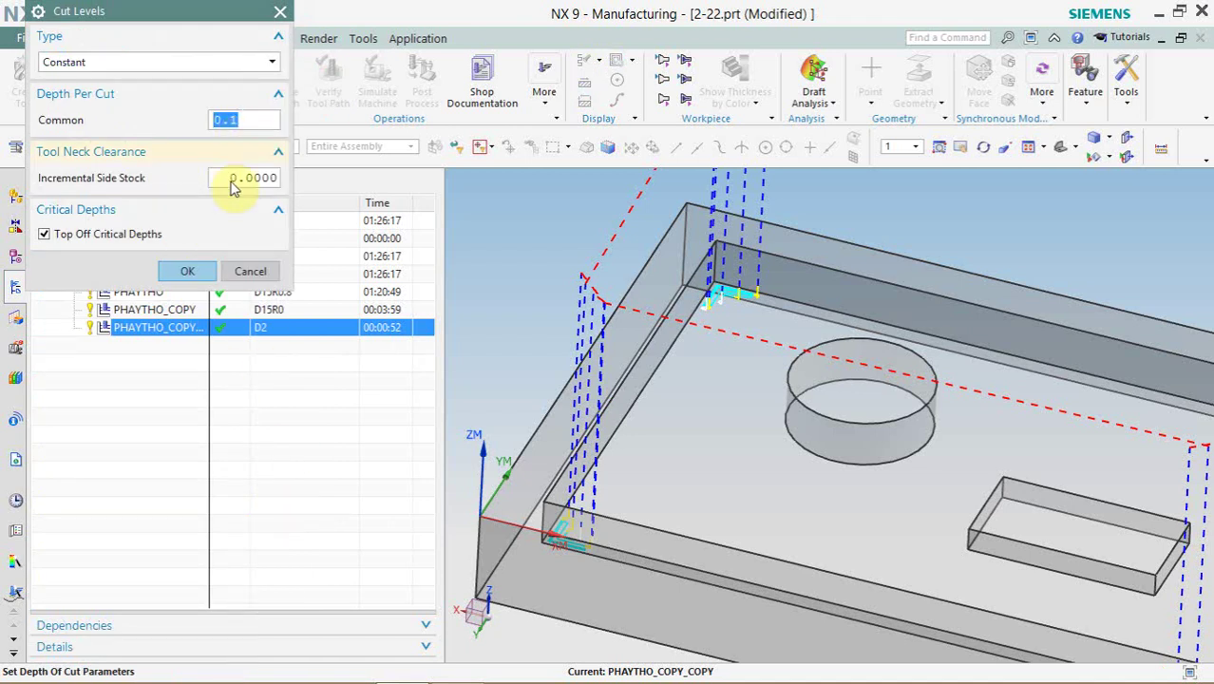
click(180, 288)
- Regenerate the D2 corner-cleanup toolpath, inspect it, and accept the Planar Mill dialog
scroll(124, 570, down, 1)
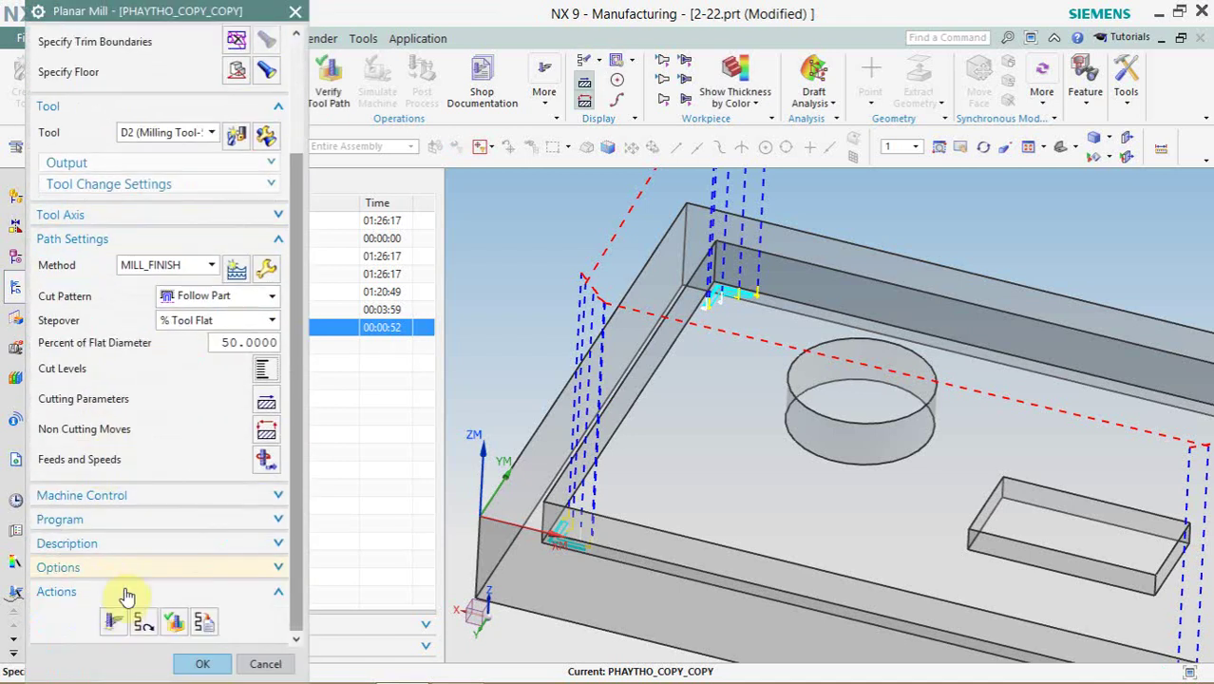
click(112, 620)
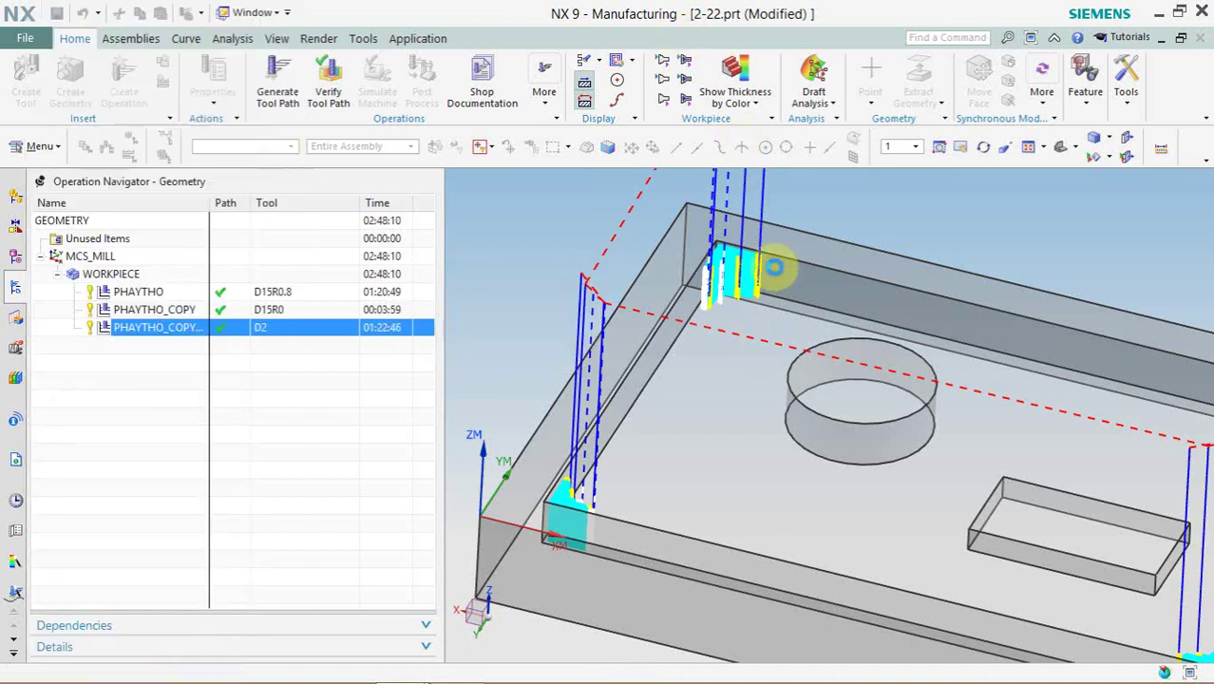
scroll(723, 465, down, 5)
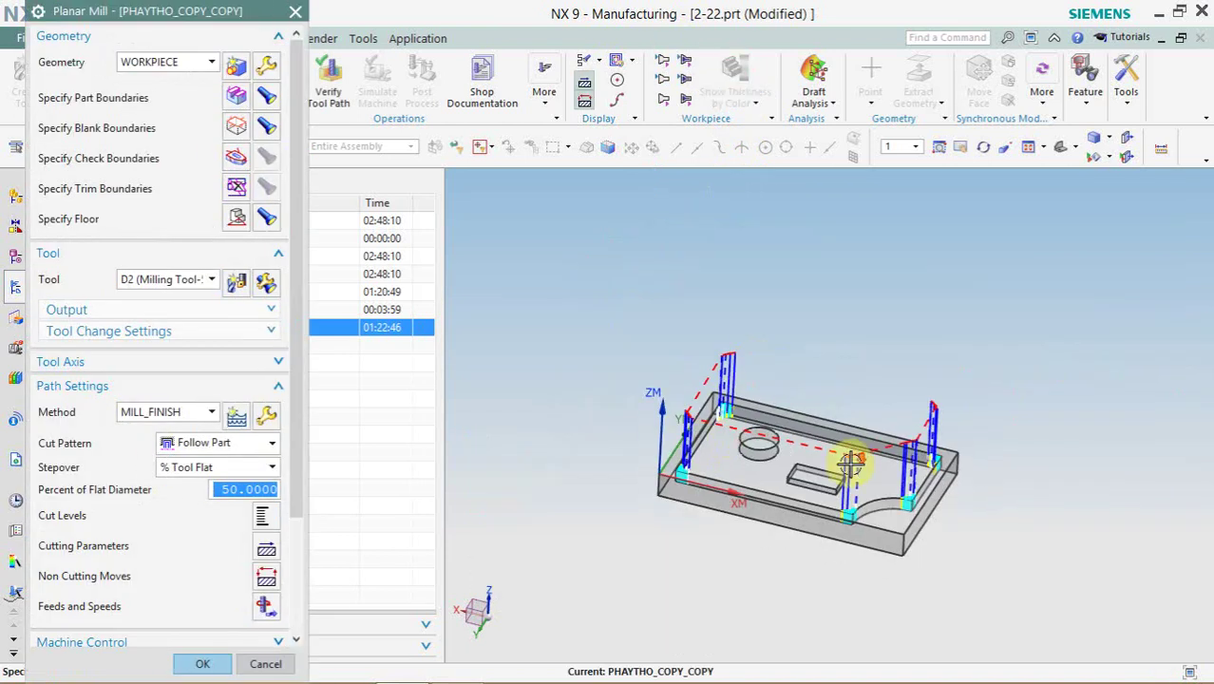
scroll(819, 466, up, 2)
mouse_move(826, 465)
middle_down()
mouse_move(807, 513)
mouse_move(768, 504)
middle_up()
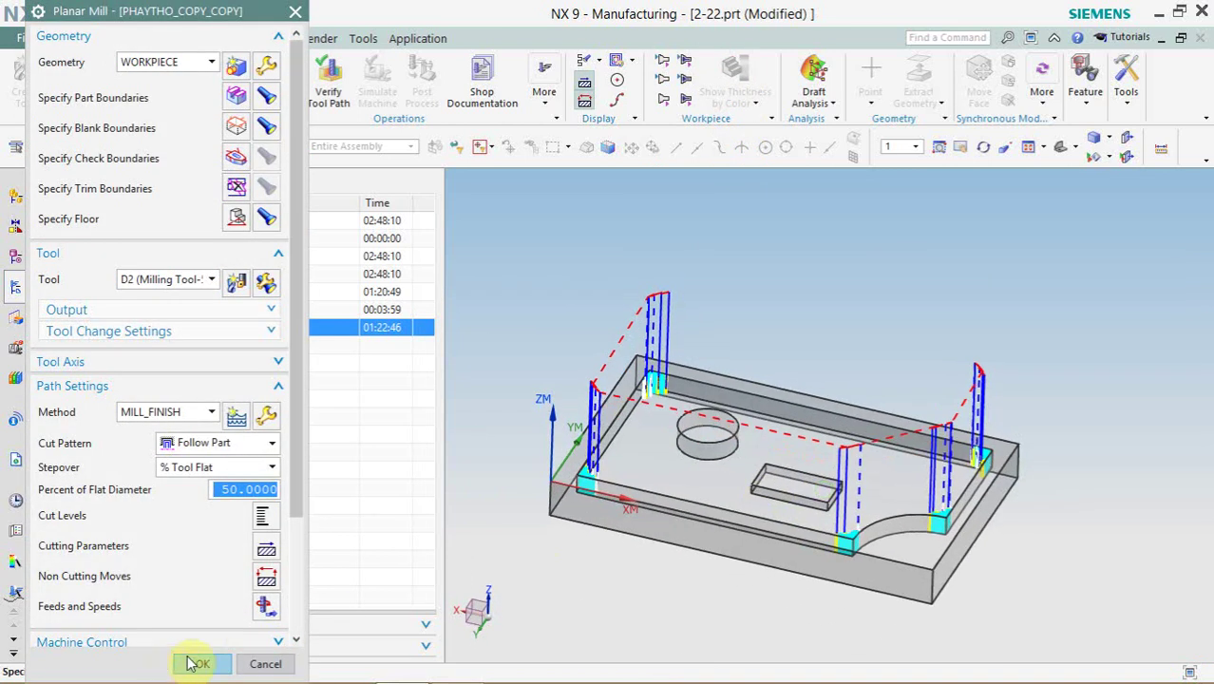
click(199, 662)
click(134, 245)
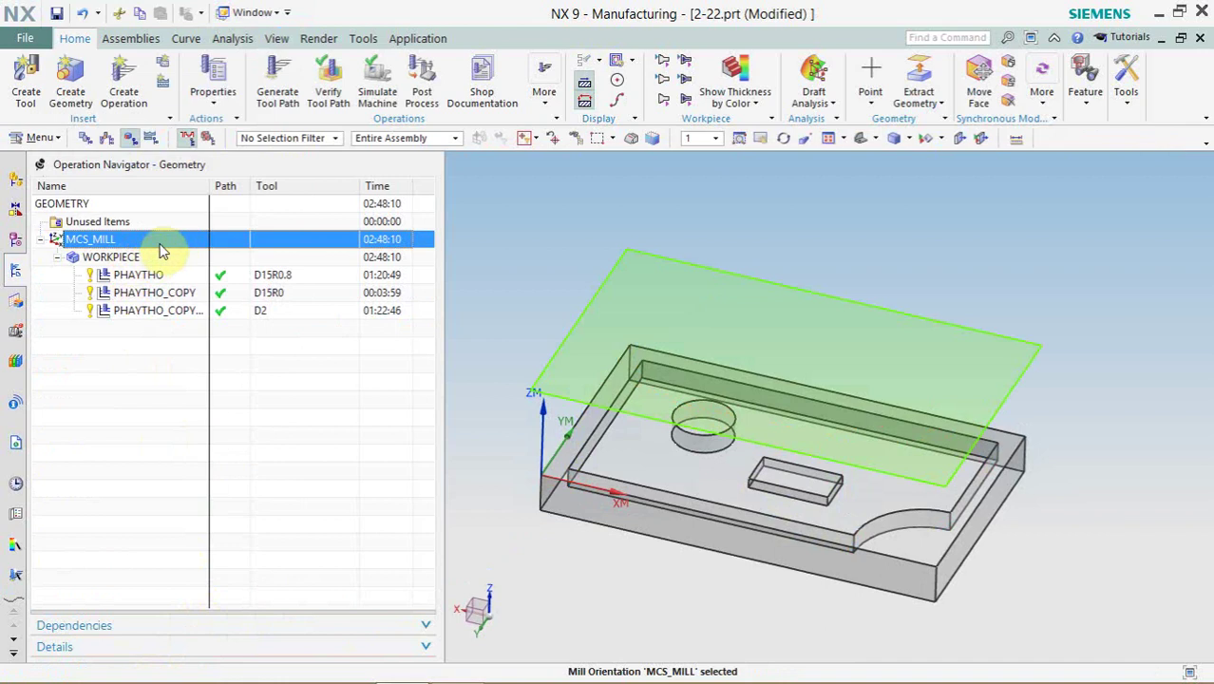
click(155, 257)
click(734, 86)
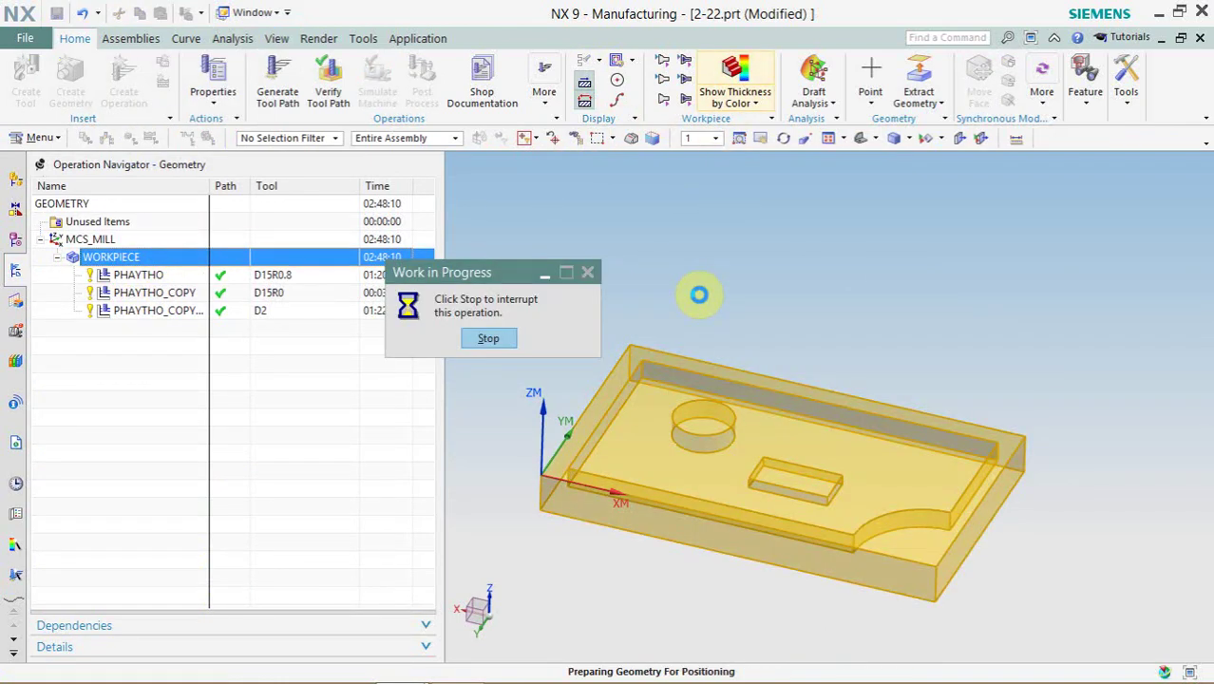
scroll(623, 379, up, 5)
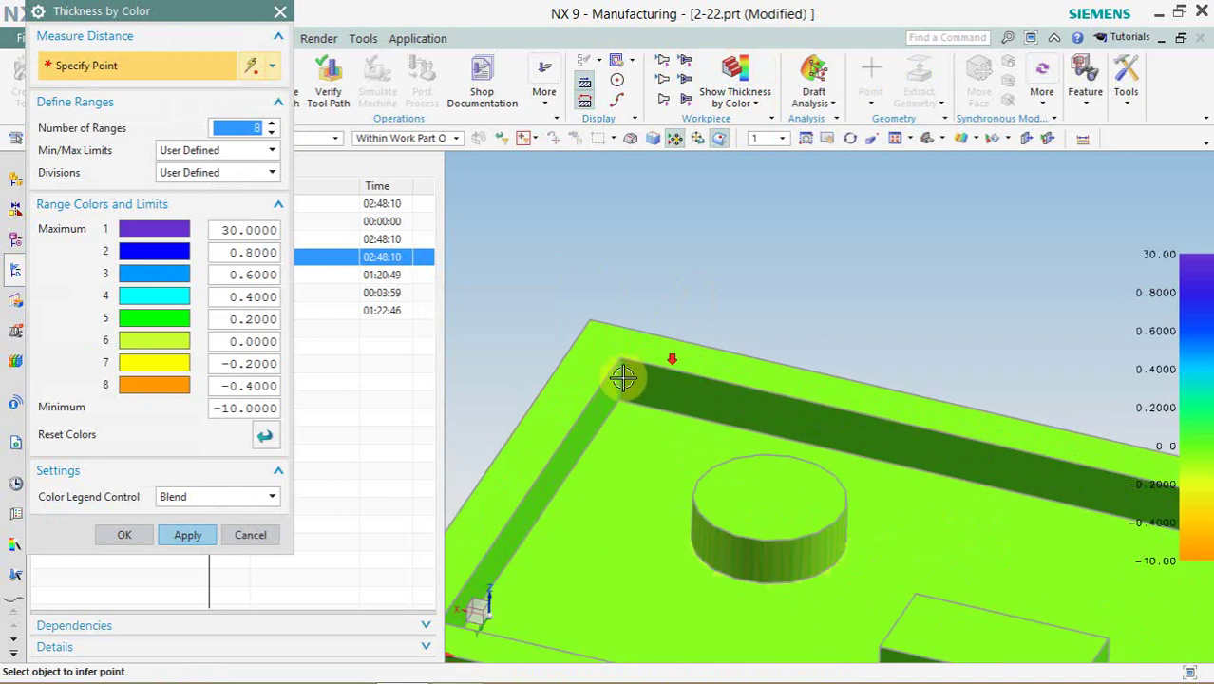
scroll(619, 373, up, 3)
scroll(619, 374, up, 2)
click(616, 277)
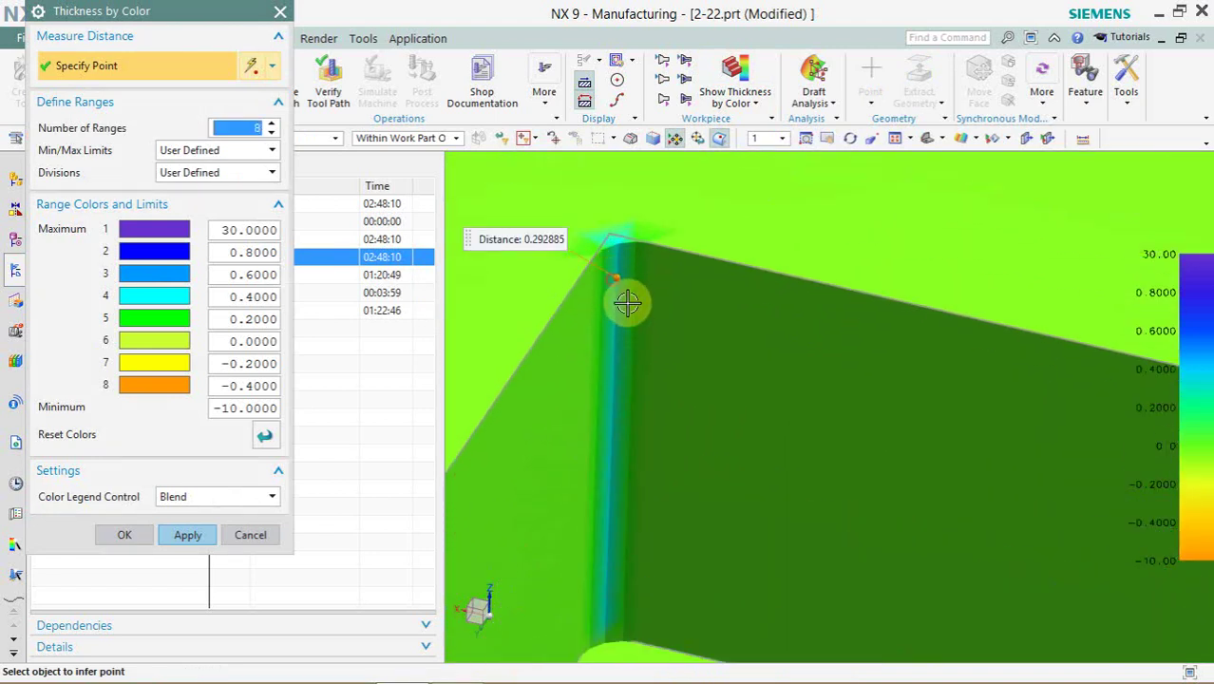
scroll(612, 333, down, 2)
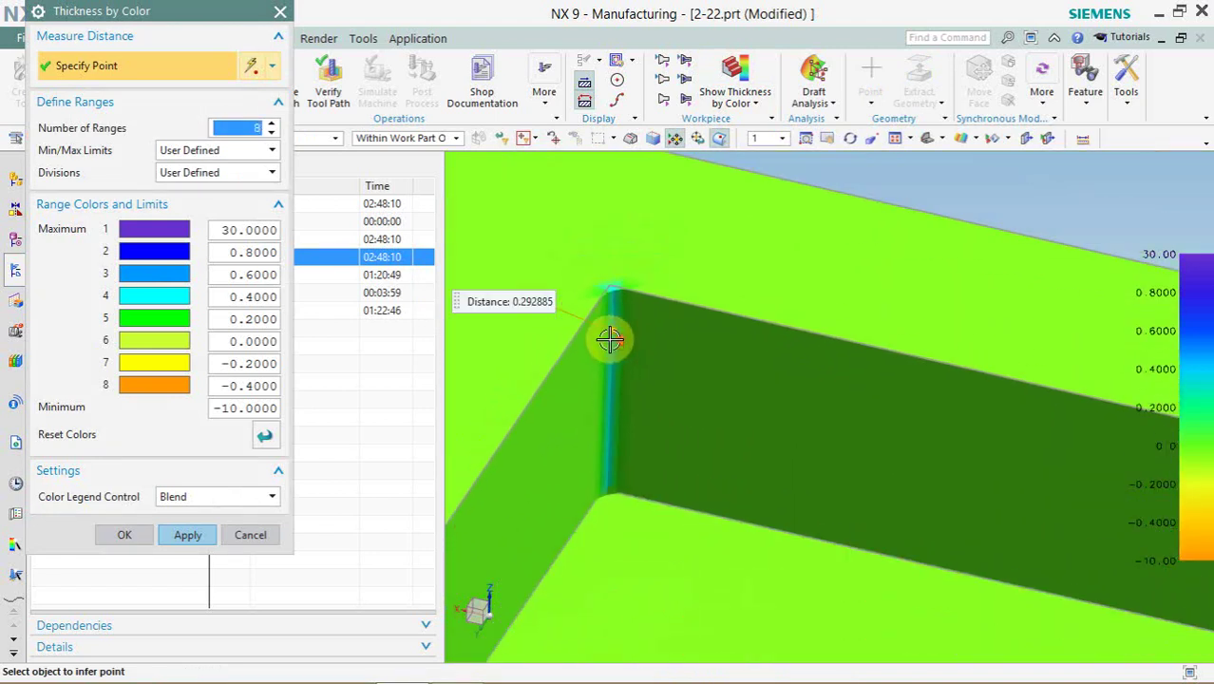
scroll(617, 337, down, 2)
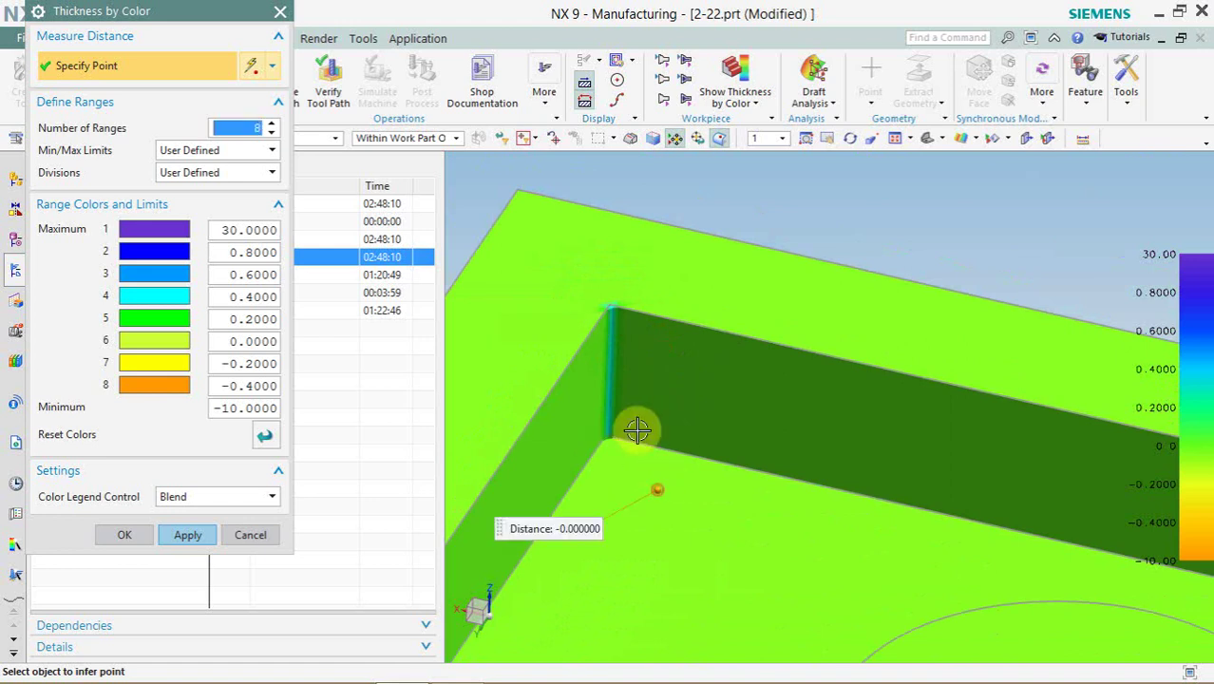
click(257, 536)
scroll(570, 351, down, 5)
mouse_move(694, 271)
middle_down()
mouse_move(688, 292)
mouse_move(697, 279)
middle_up()
right_click(719, 253)
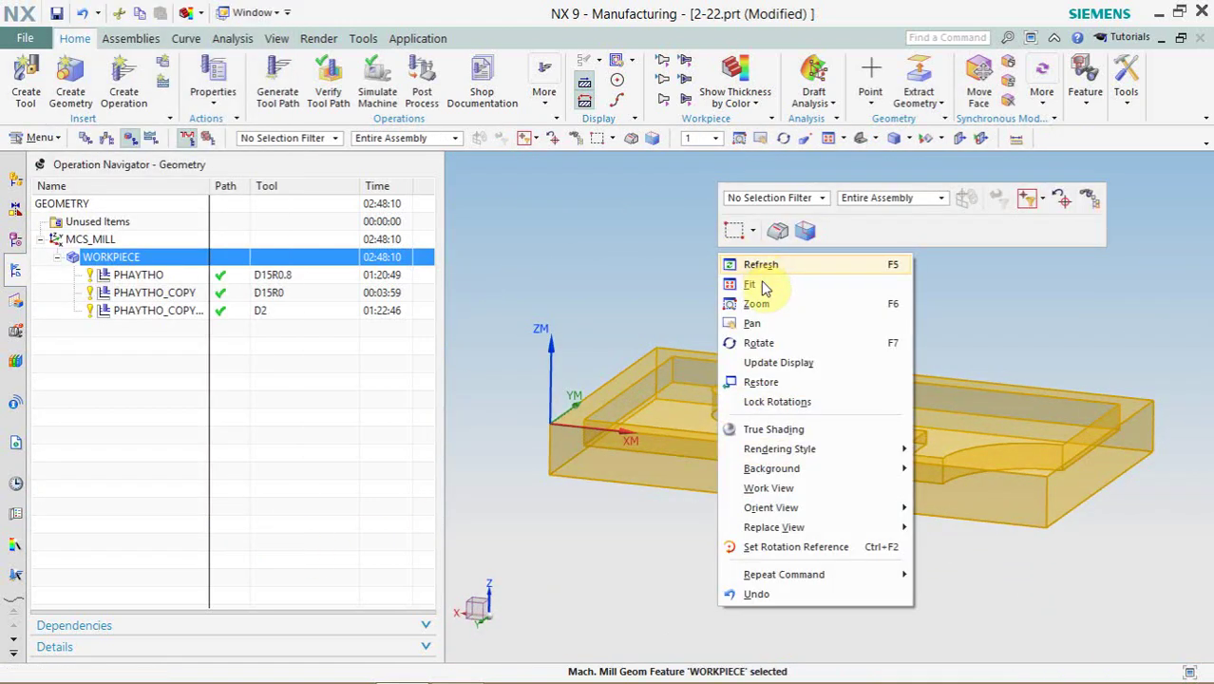
click(763, 267)
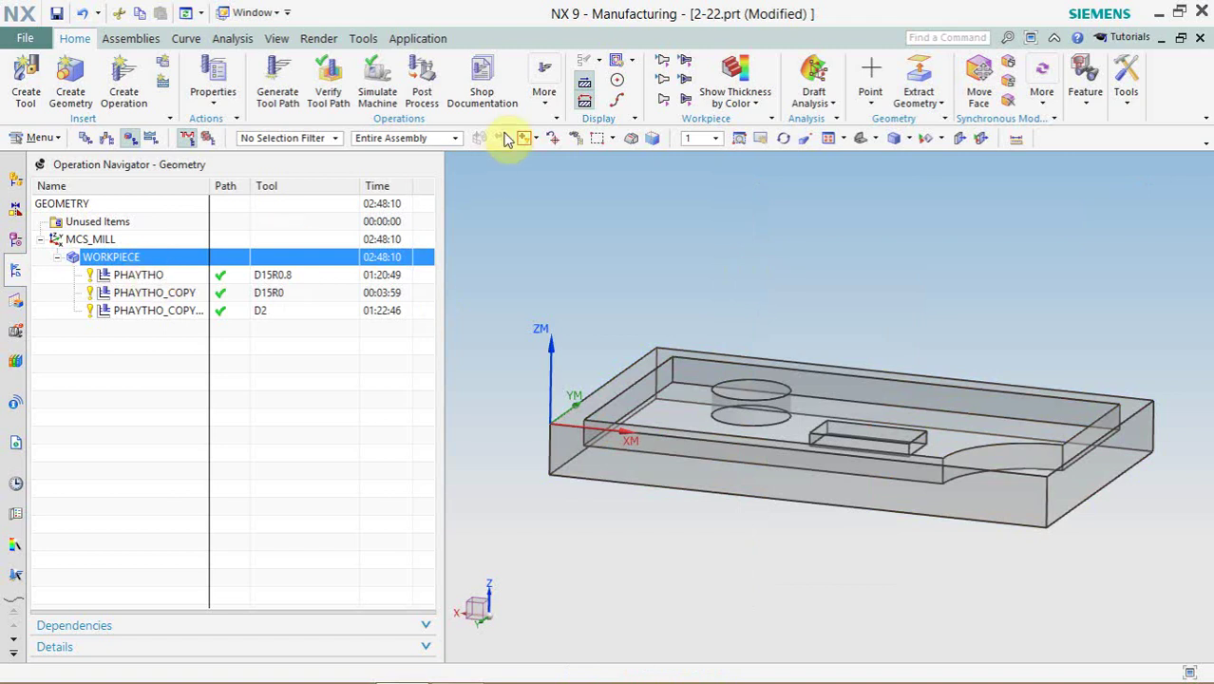
- Post-process with MILL_3_AXIS into a Desktop output file named 'phay tho'
click(428, 87)
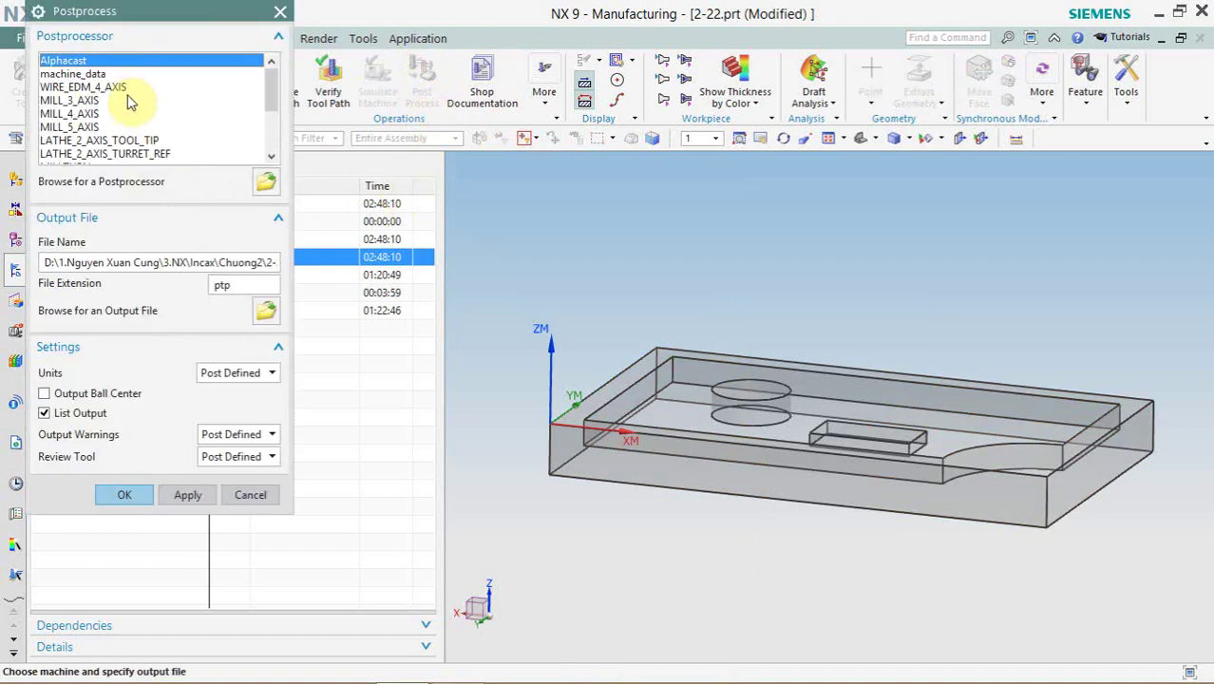
click(129, 100)
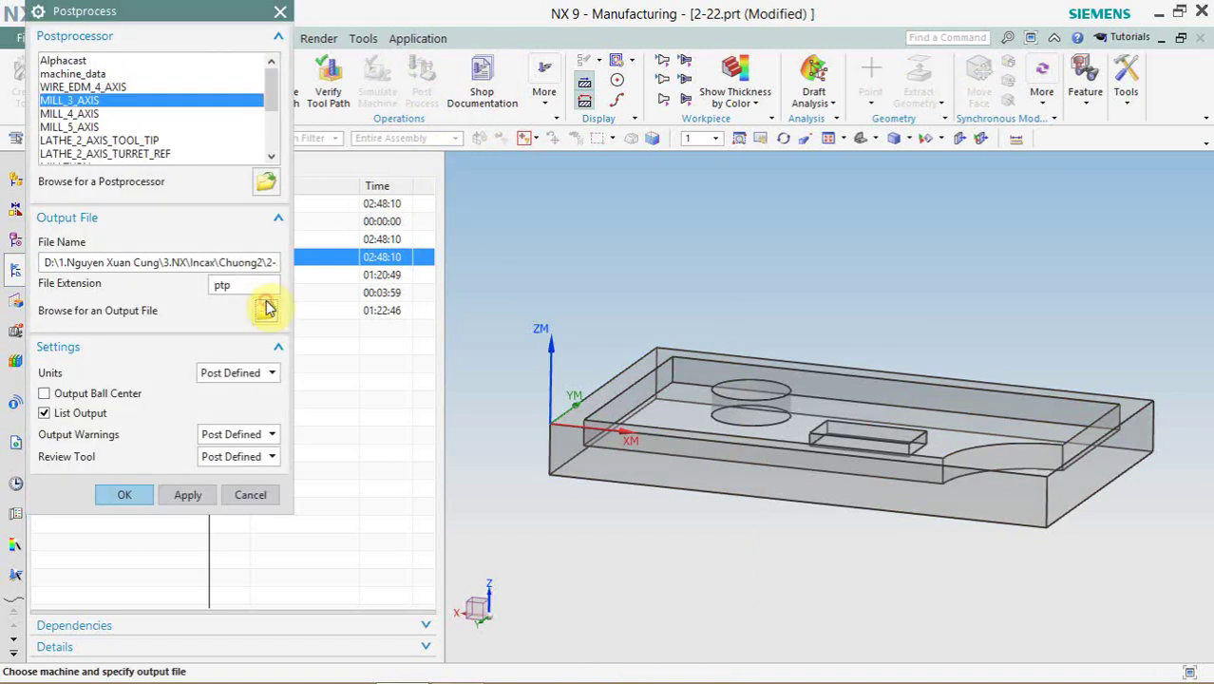
click(266, 306)
click(57, 137)
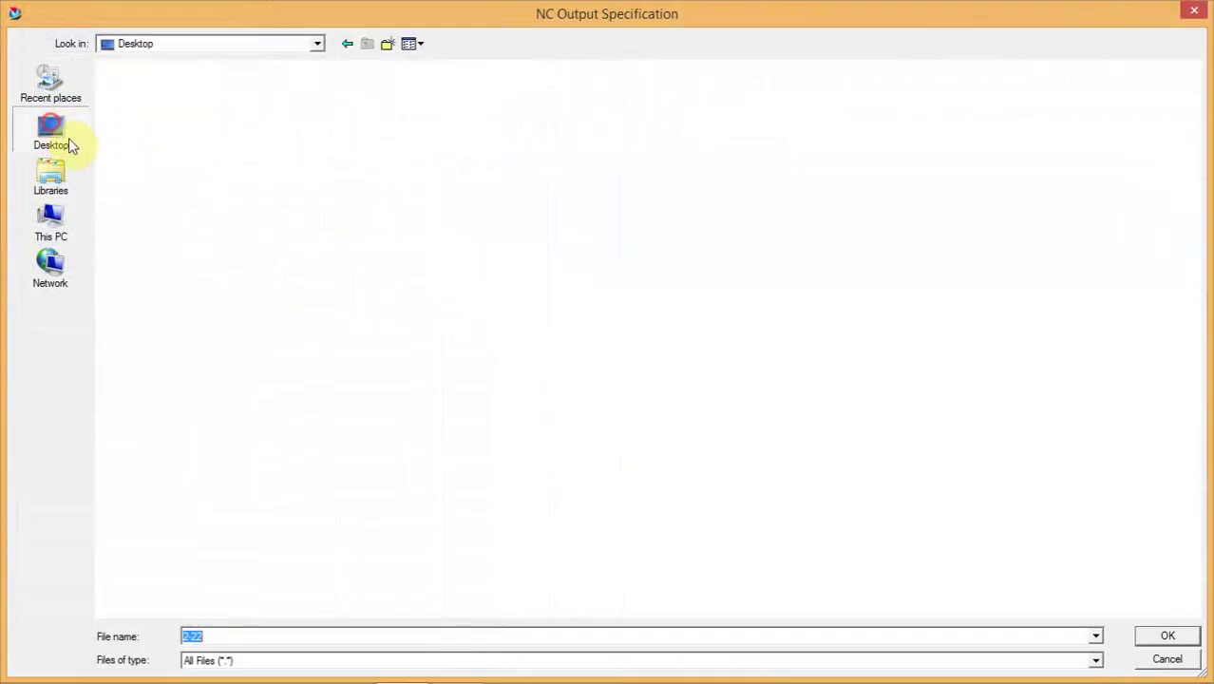
double_click(255, 640)
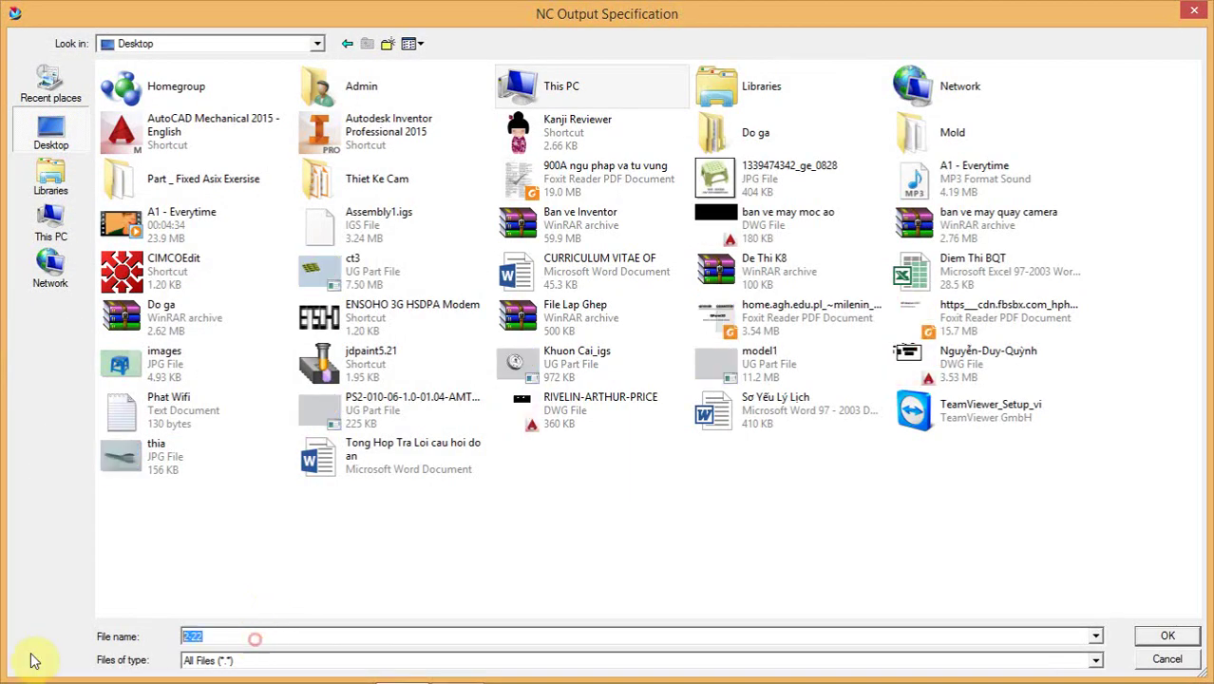
text(phay tho)
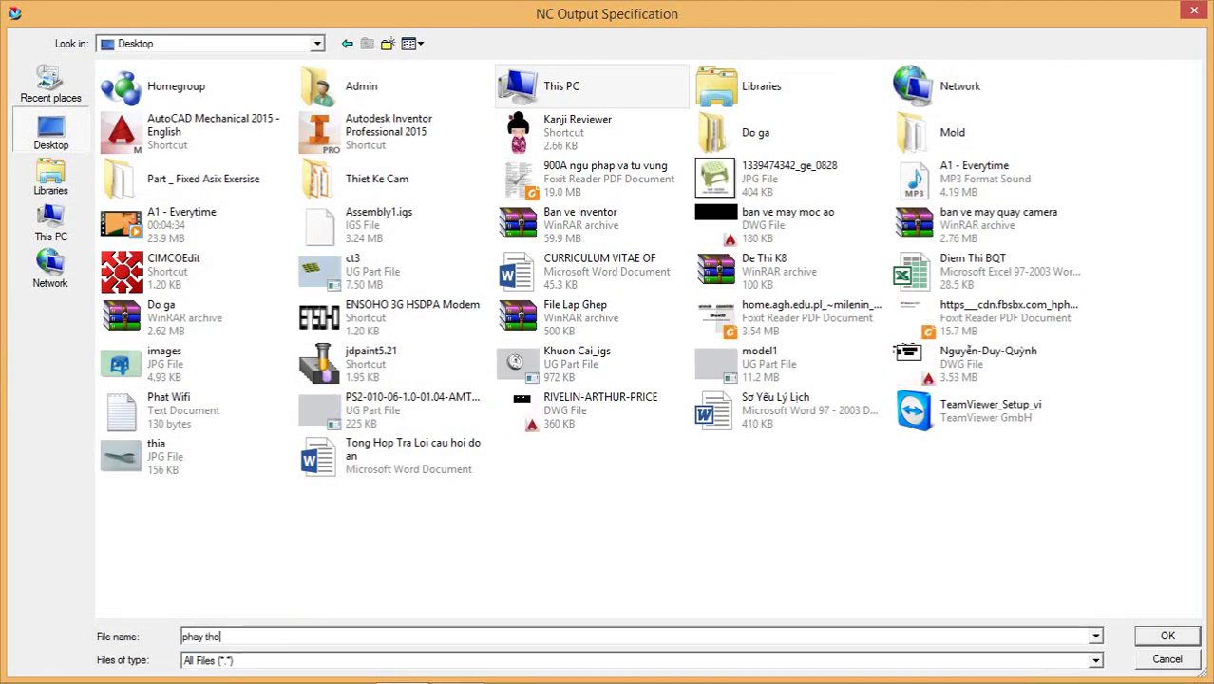
key(Return)
click(125, 495)
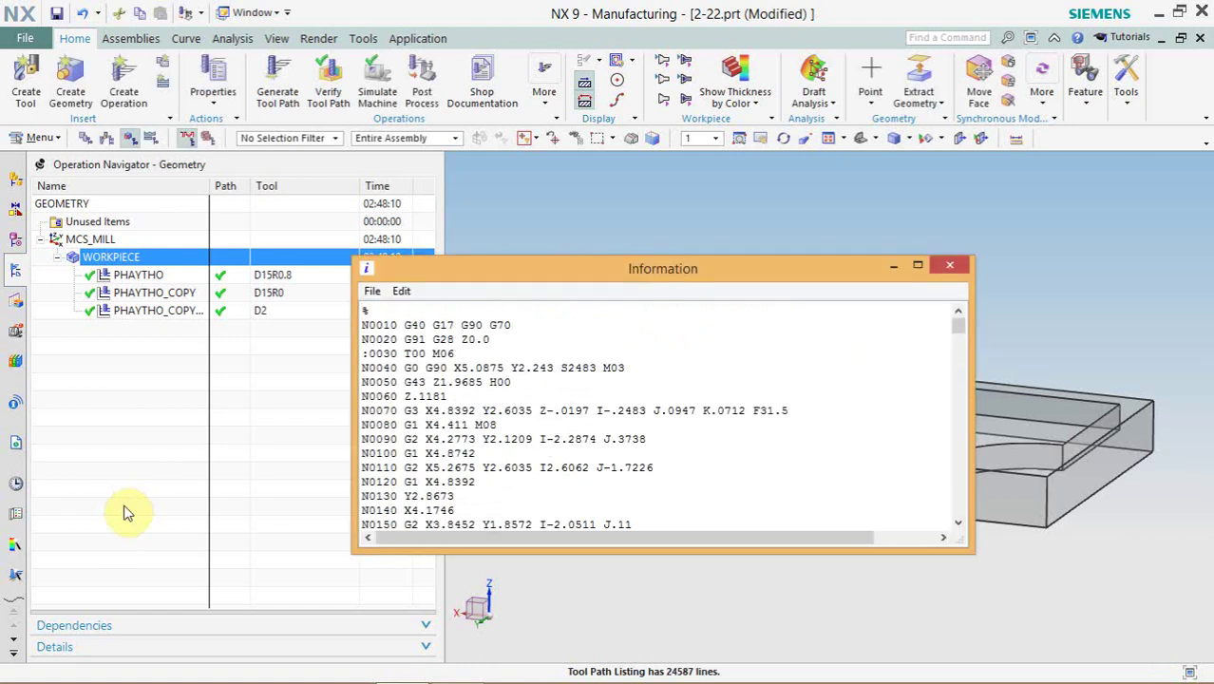
- Maximize the G-code listing, scroll through to the final M02 line, and close it
double_click(507, 264)
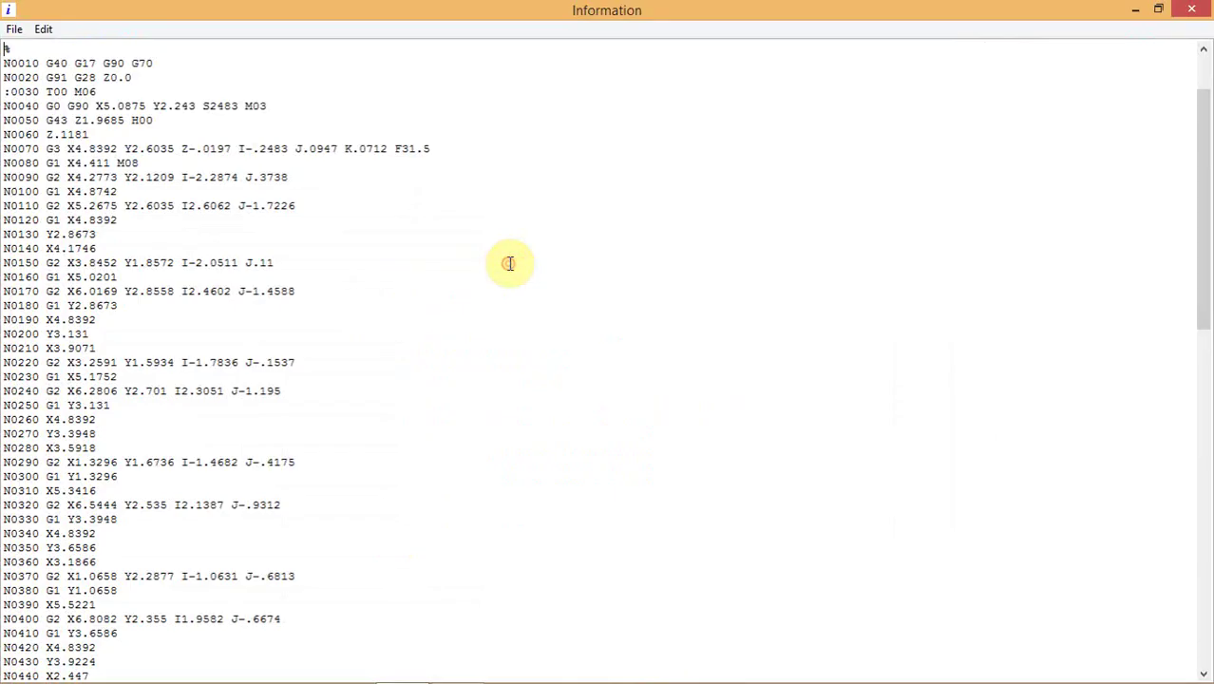
scroll(510, 263, down, 4)
scroll(509, 263, down, 3)
mouse_move(308, 216)
mouse_down()
mouse_move(79, 342)
mouse_move(57, 665)
mouse_up()
click(157, 489)
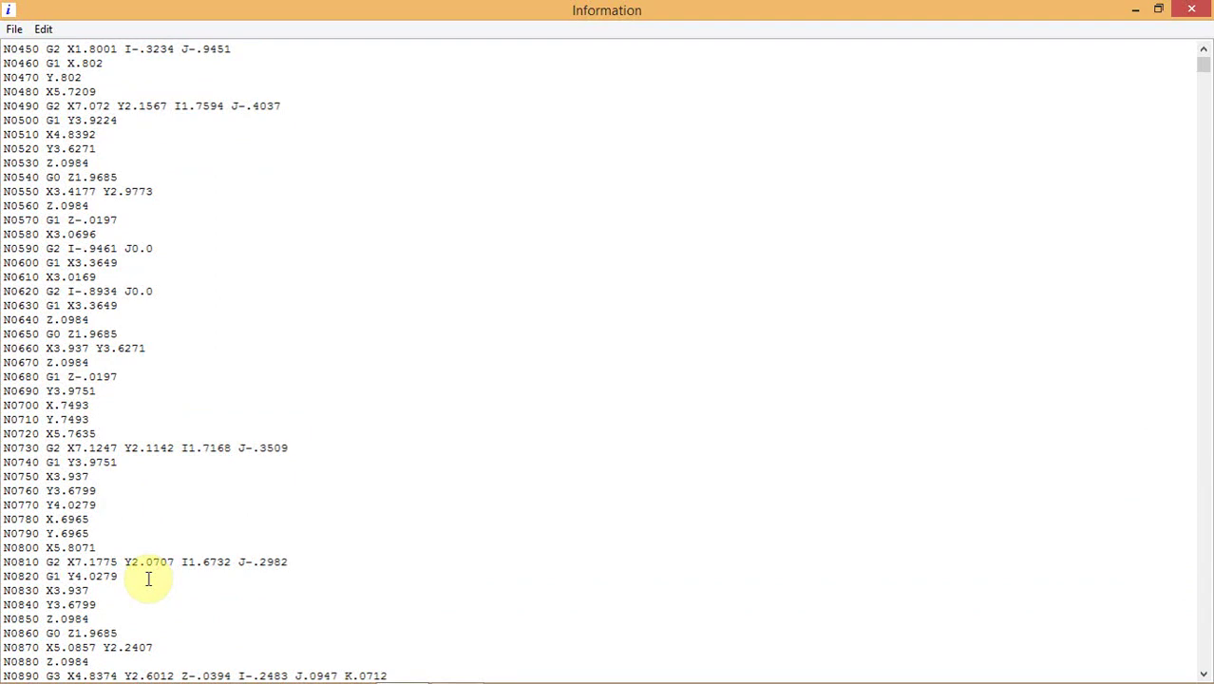
scroll(149, 579, down, 5)
scroll(149, 575, down, 7)
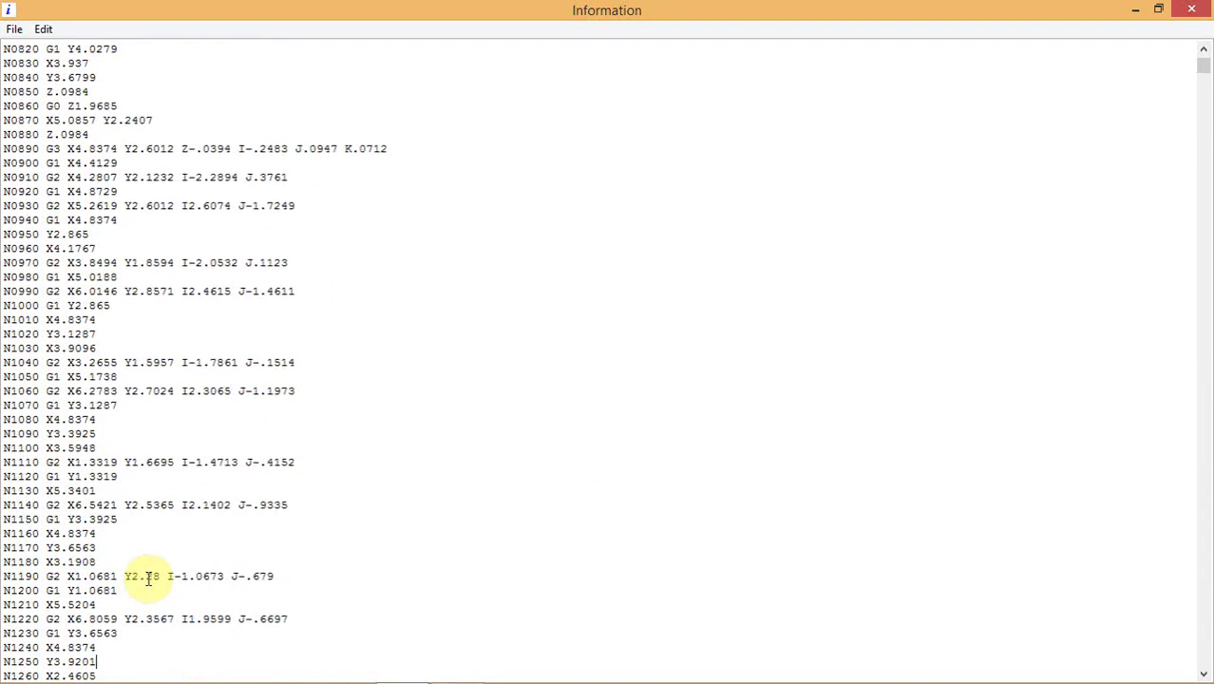
scroll(306, 533, down, 3)
click(306, 537)
scroll(1064, 214, down, 1)
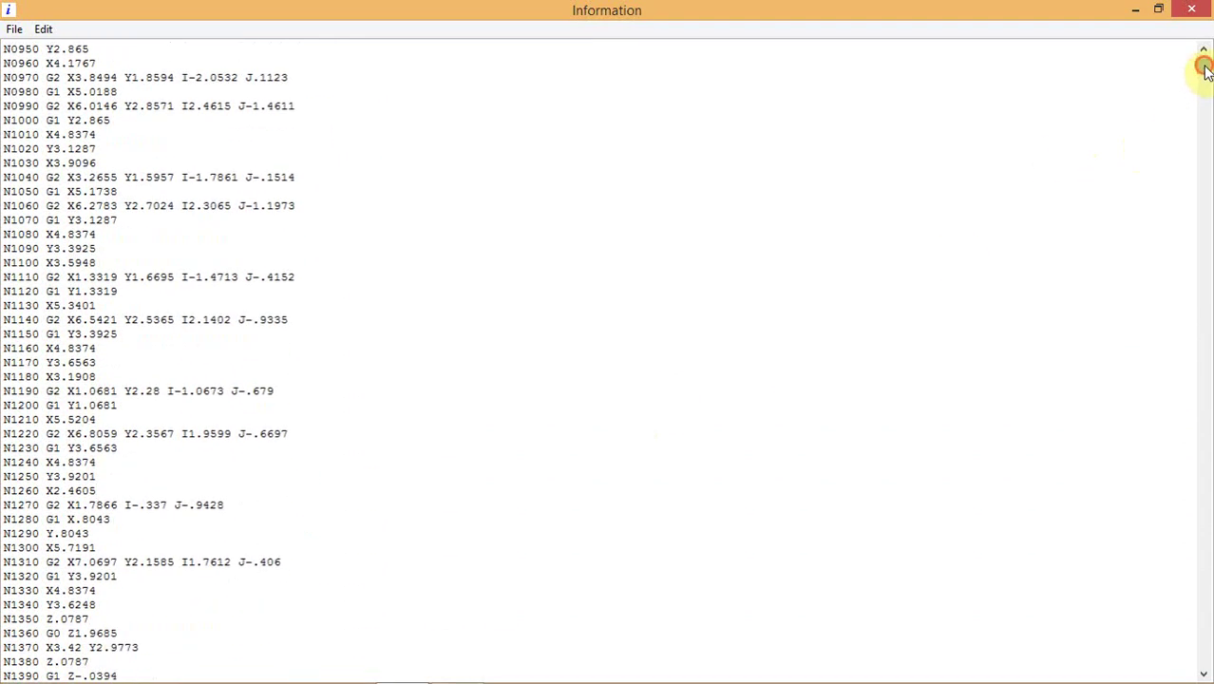
drag(1204, 69, 1202, 667)
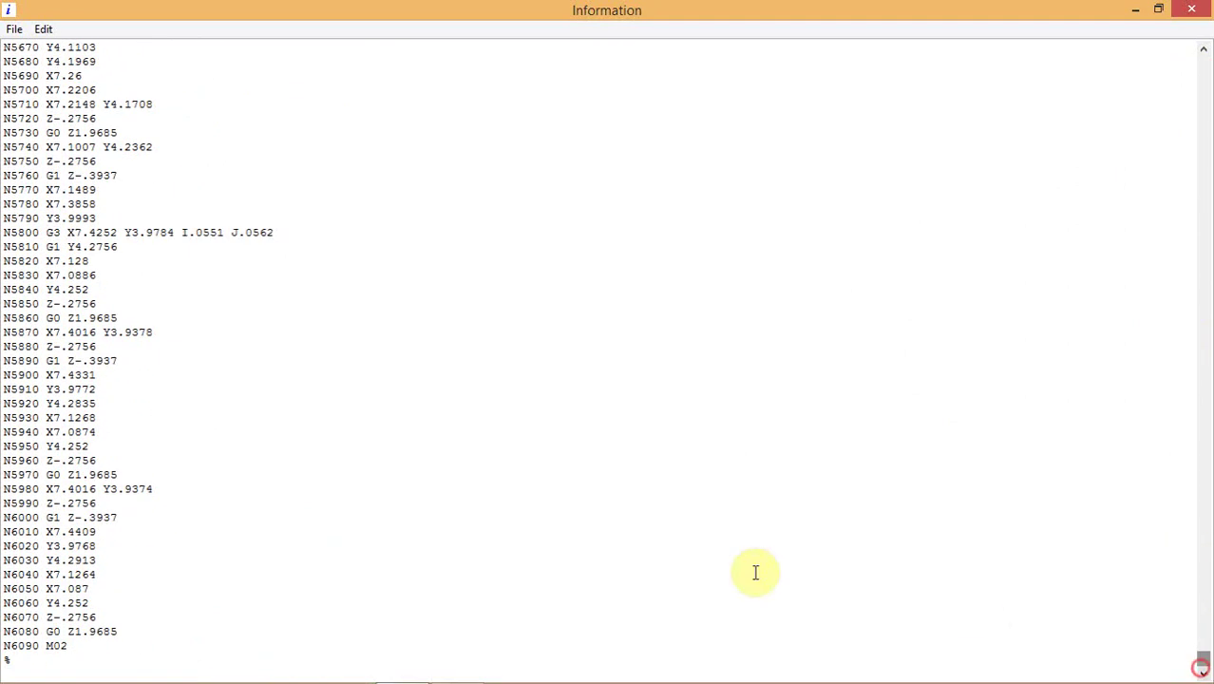
drag(84, 658, 23, 5)
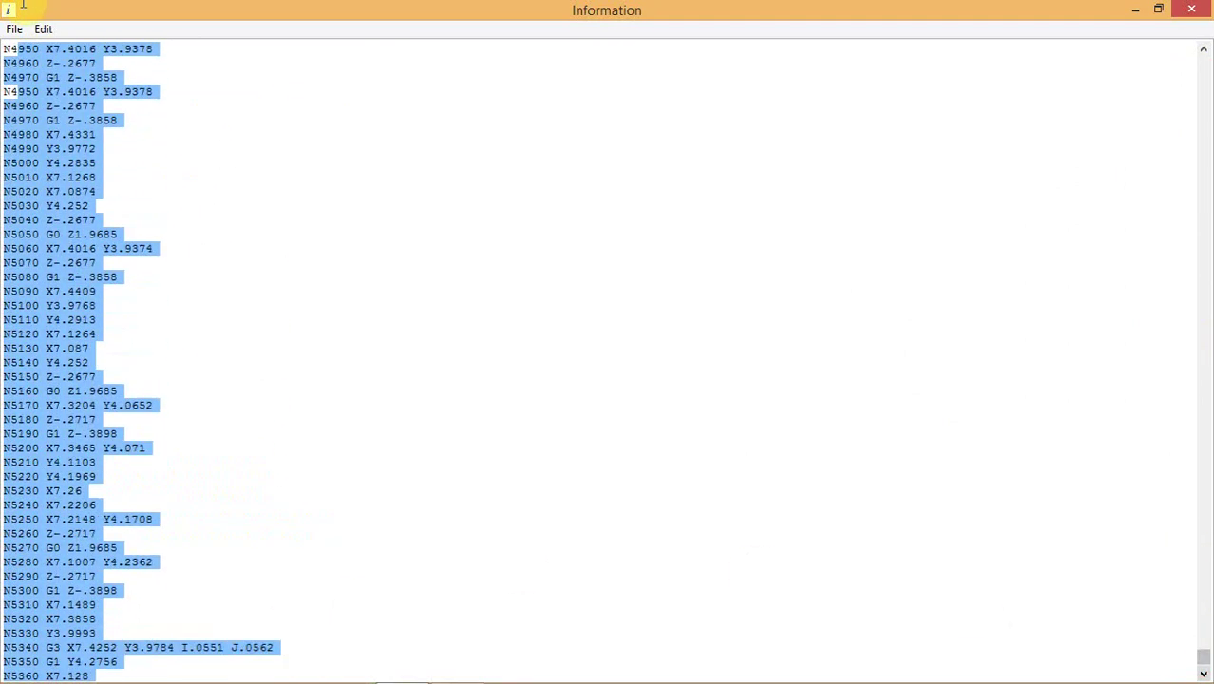
click(1189, 9)
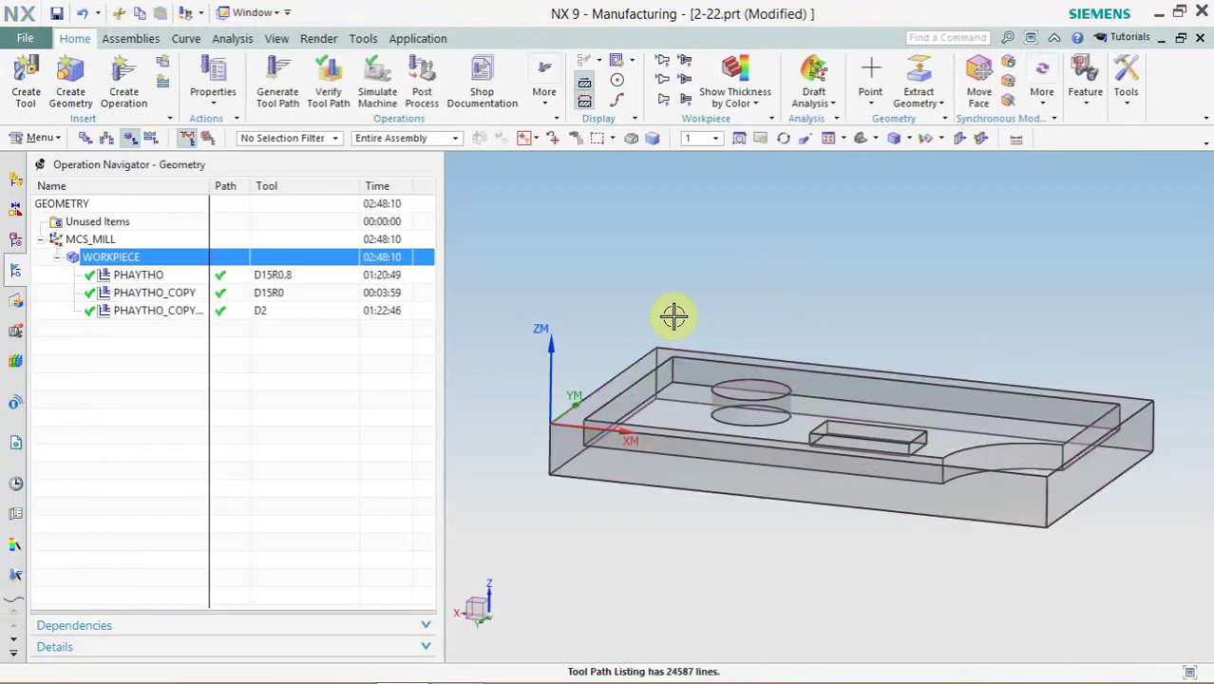
- Orbit the part and narrow the Operation Navigator panel
mouse_move(673, 316)
middle_down()
mouse_move(726, 326)
mouse_move(461, 317)
middle_up()
drag(440, 314, 215, 327)
scroll(349, 325, down, 2)
middle_drag(350, 325, 352, 321)
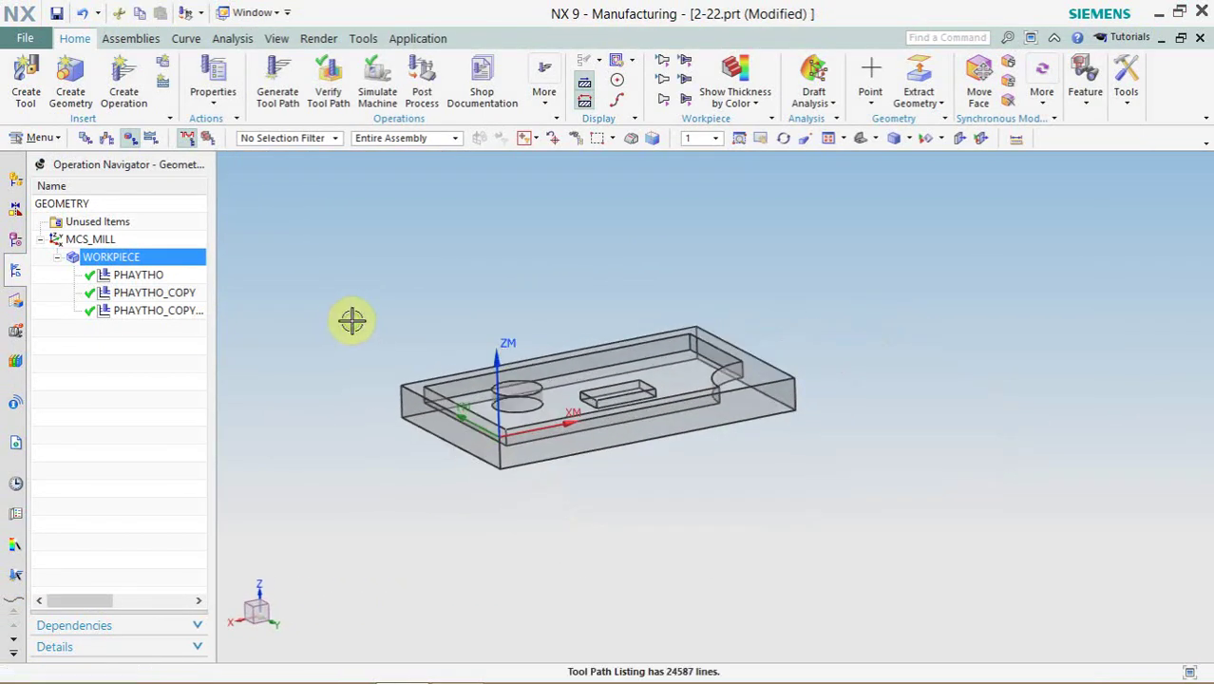